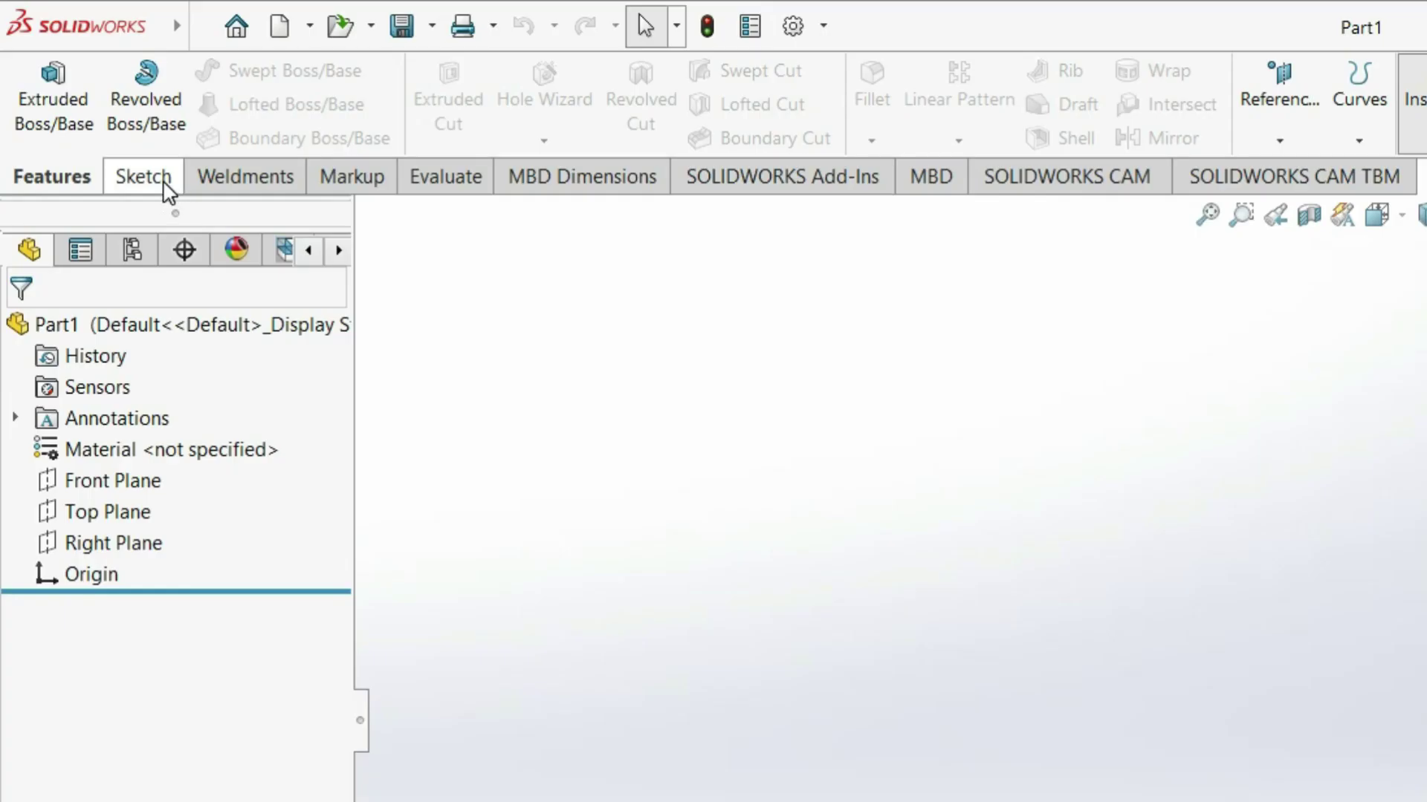
Bring up the sketching tools and look at the sketch types on offer, including 3D Sketch.
{"action": "left_click", "coordinate": [164, 182]}
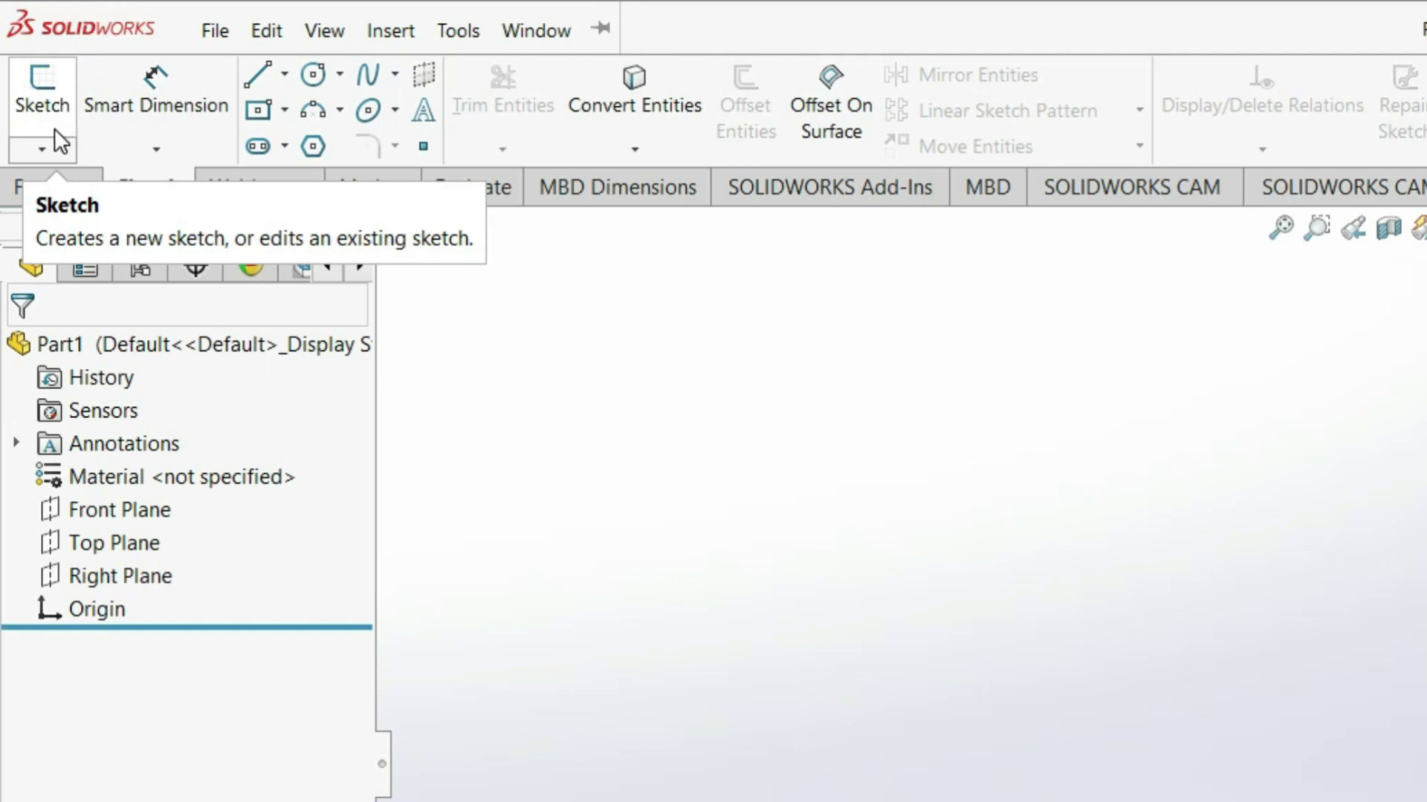
{"action": "left_click", "coordinate": [56, 146]}
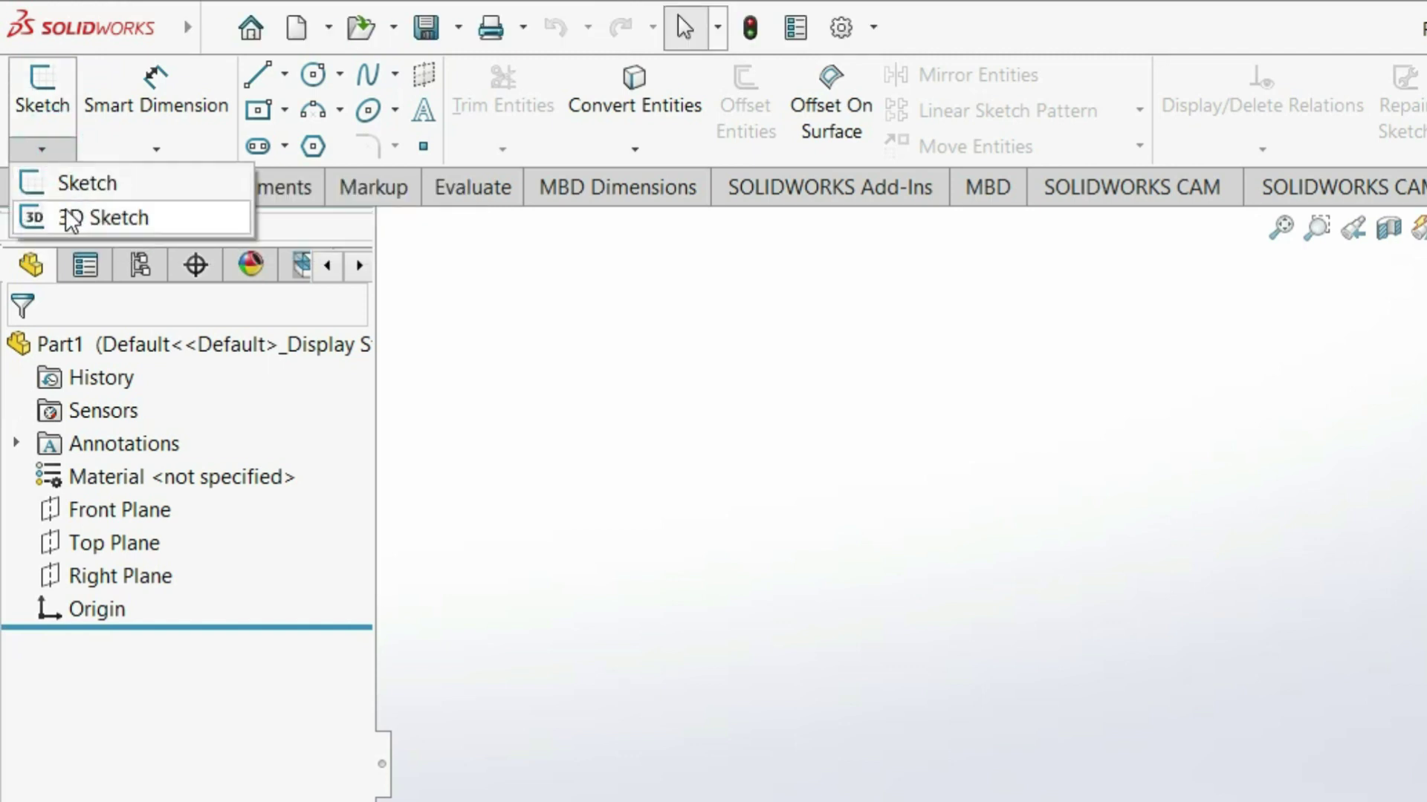
{"action": "left_click", "coordinate": [57, 152]}
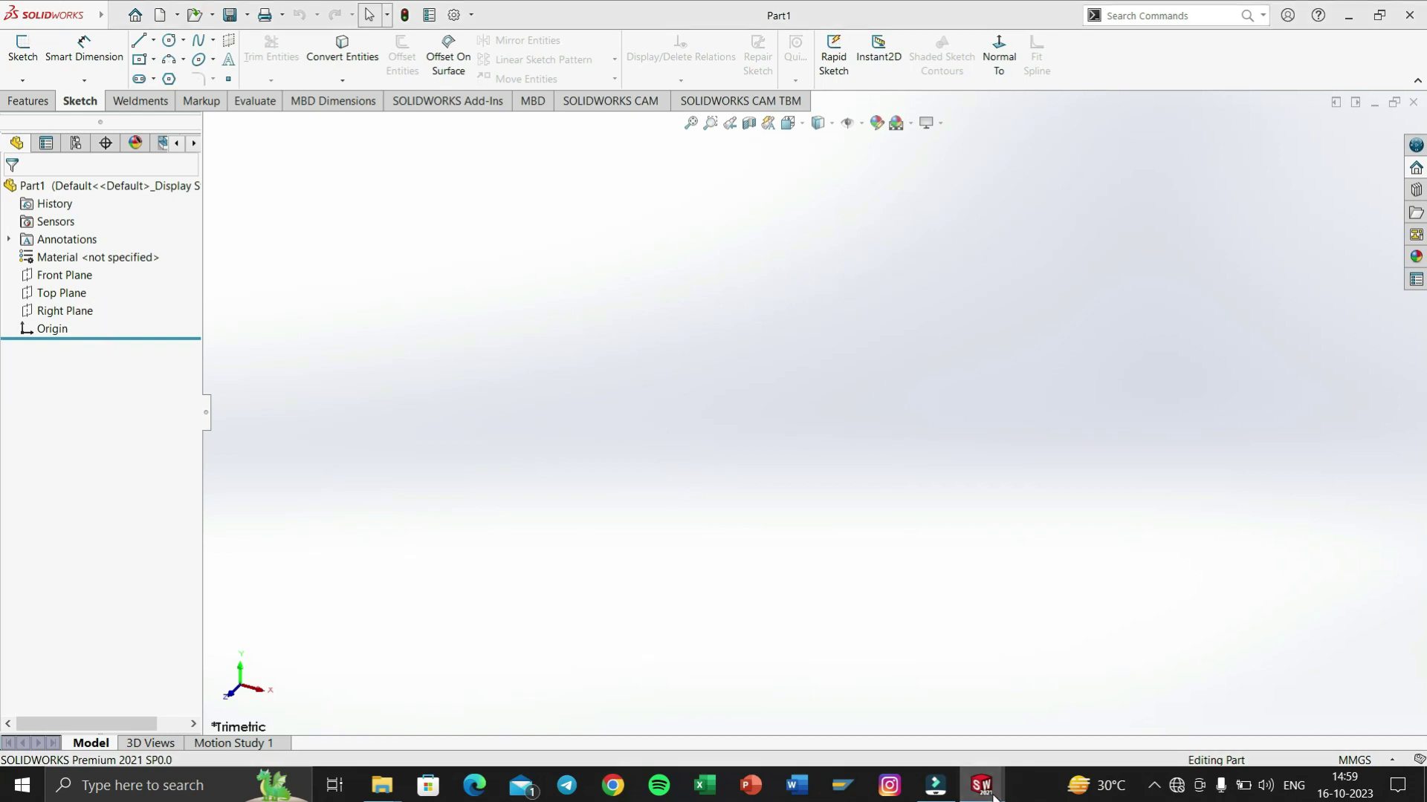
{"action": "mouse_move", "coordinate": [981, 785]}
{"action": "left_click", "coordinate": [1040, 716]}
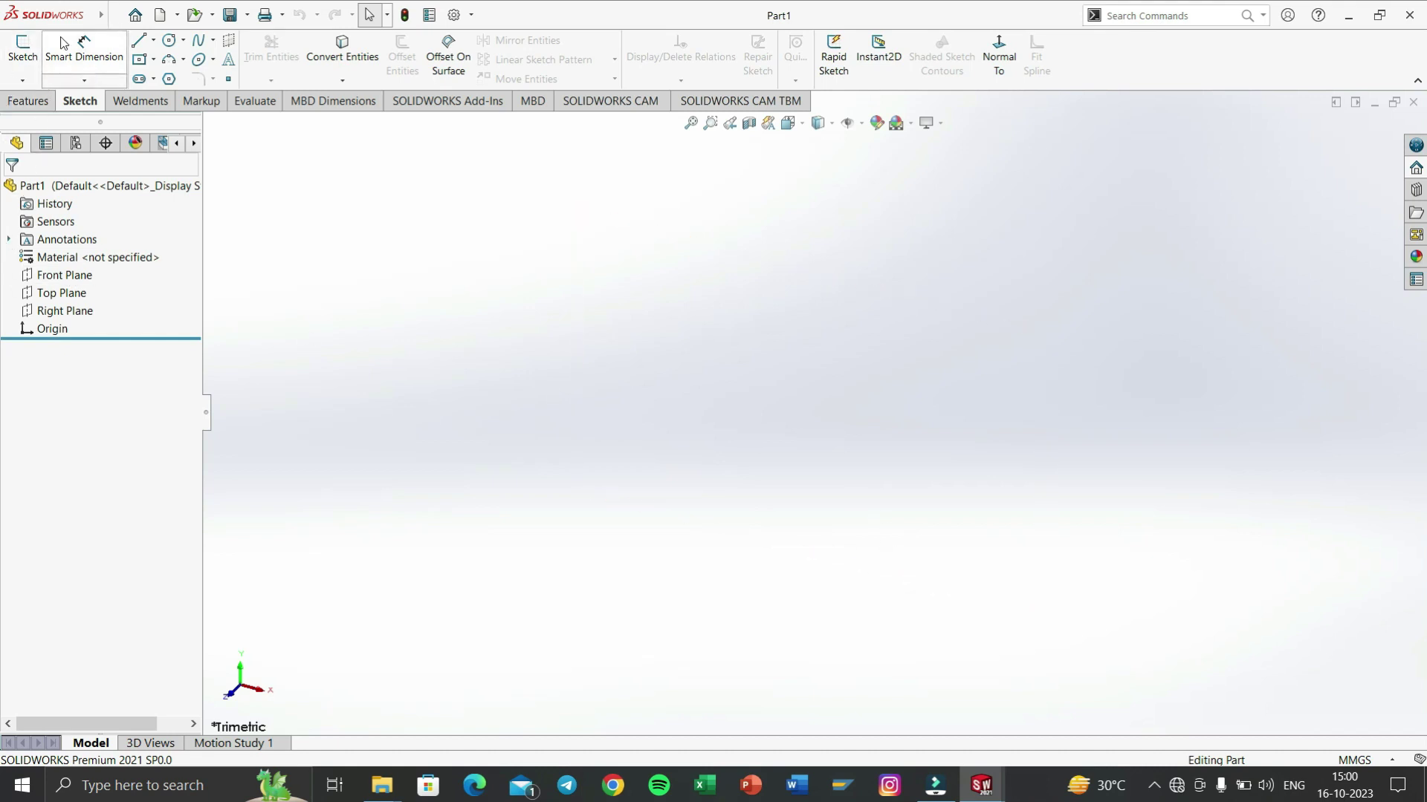
Start a new 2D sketch on the Front Plane.
{"action": "left_click", "coordinate": [23, 52]}
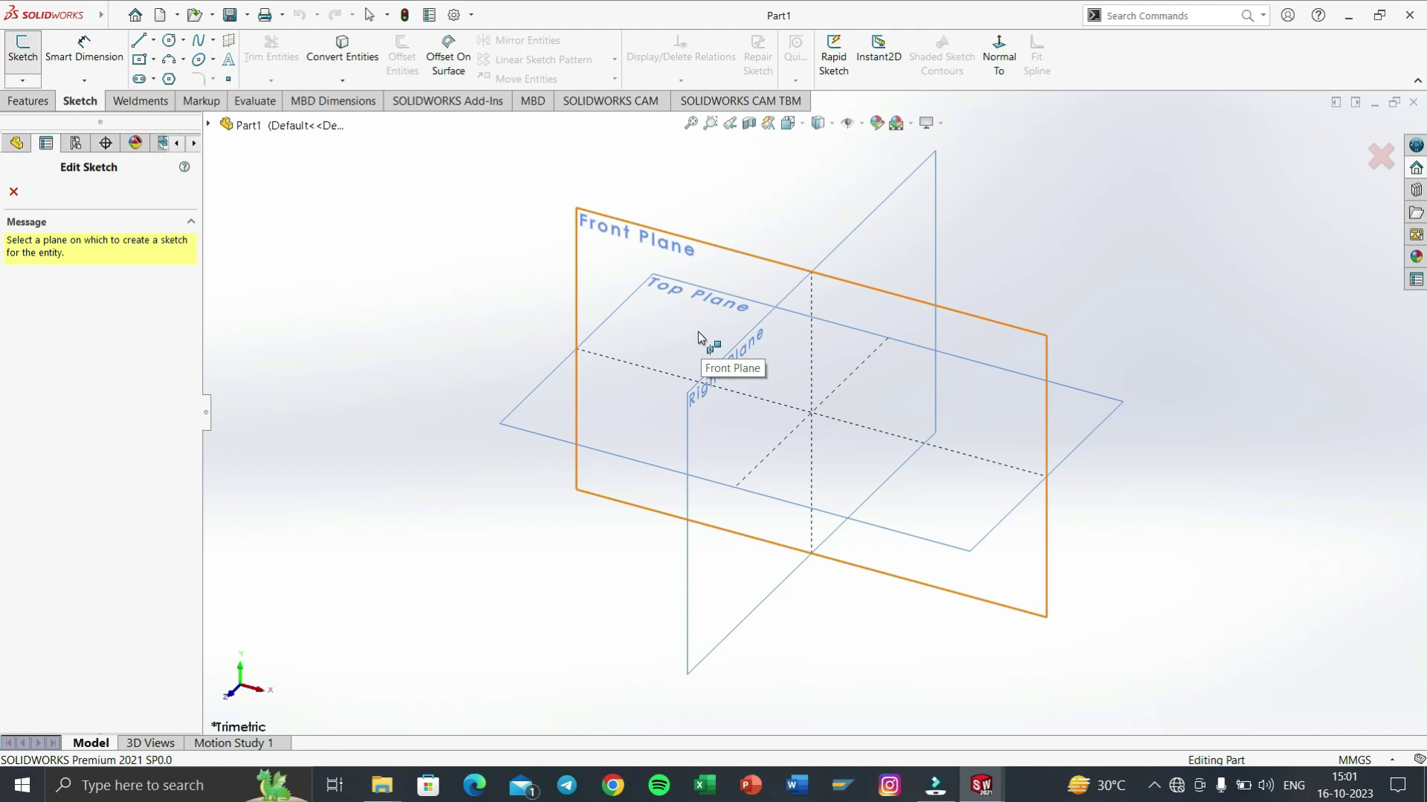
{"action": "left_click", "coordinate": [15, 192]}
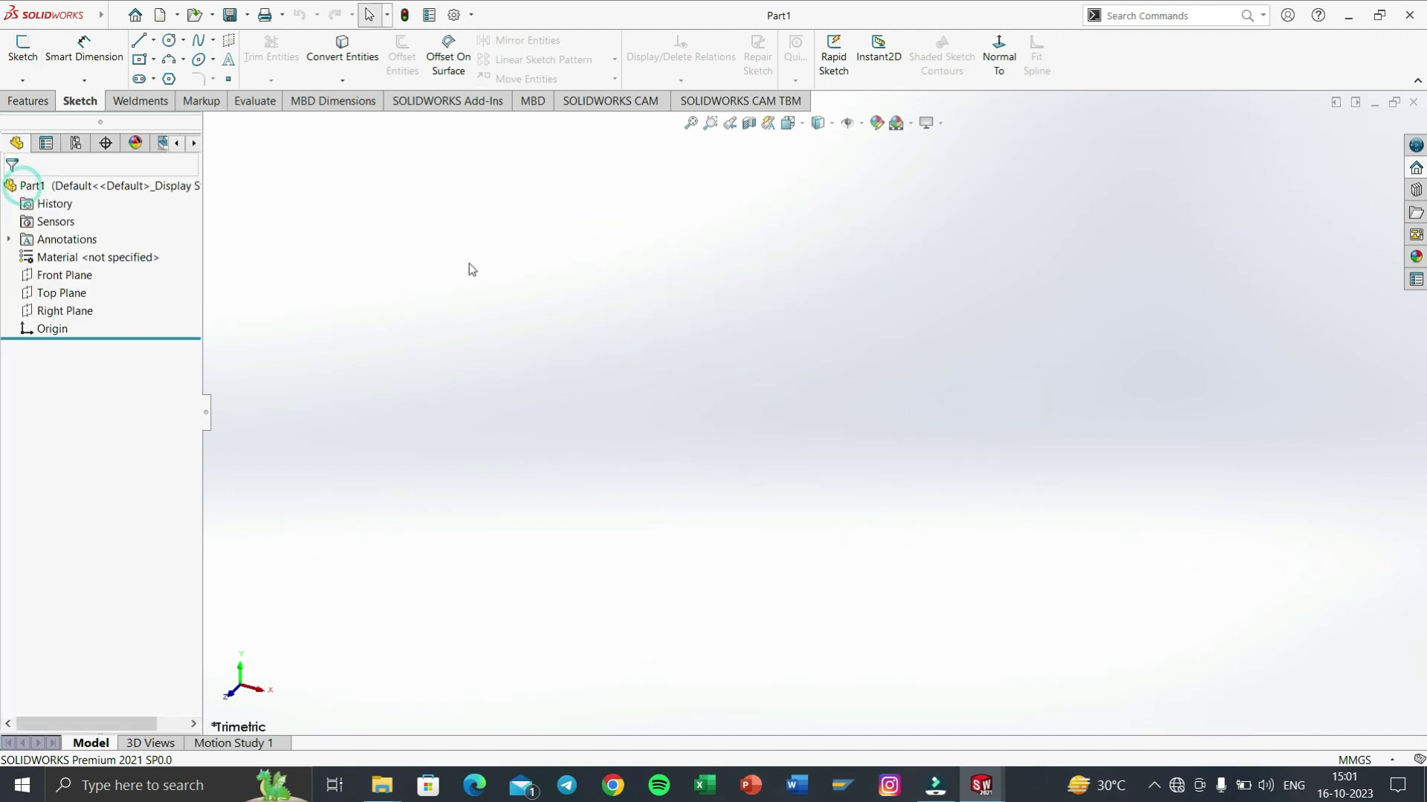
{"action": "left_click", "coordinate": [61, 279]}
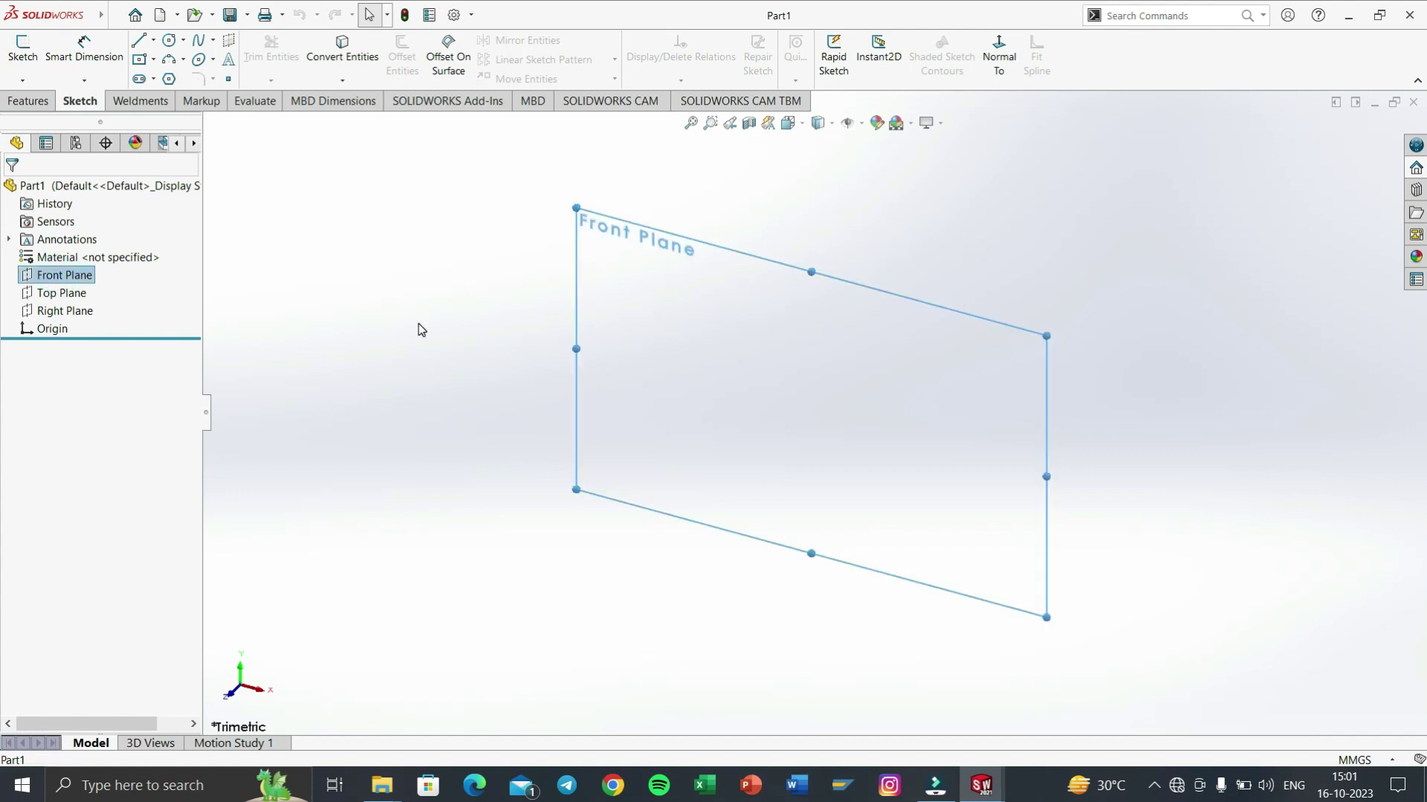
{"action": "left_click", "coordinate": [26, 58]}
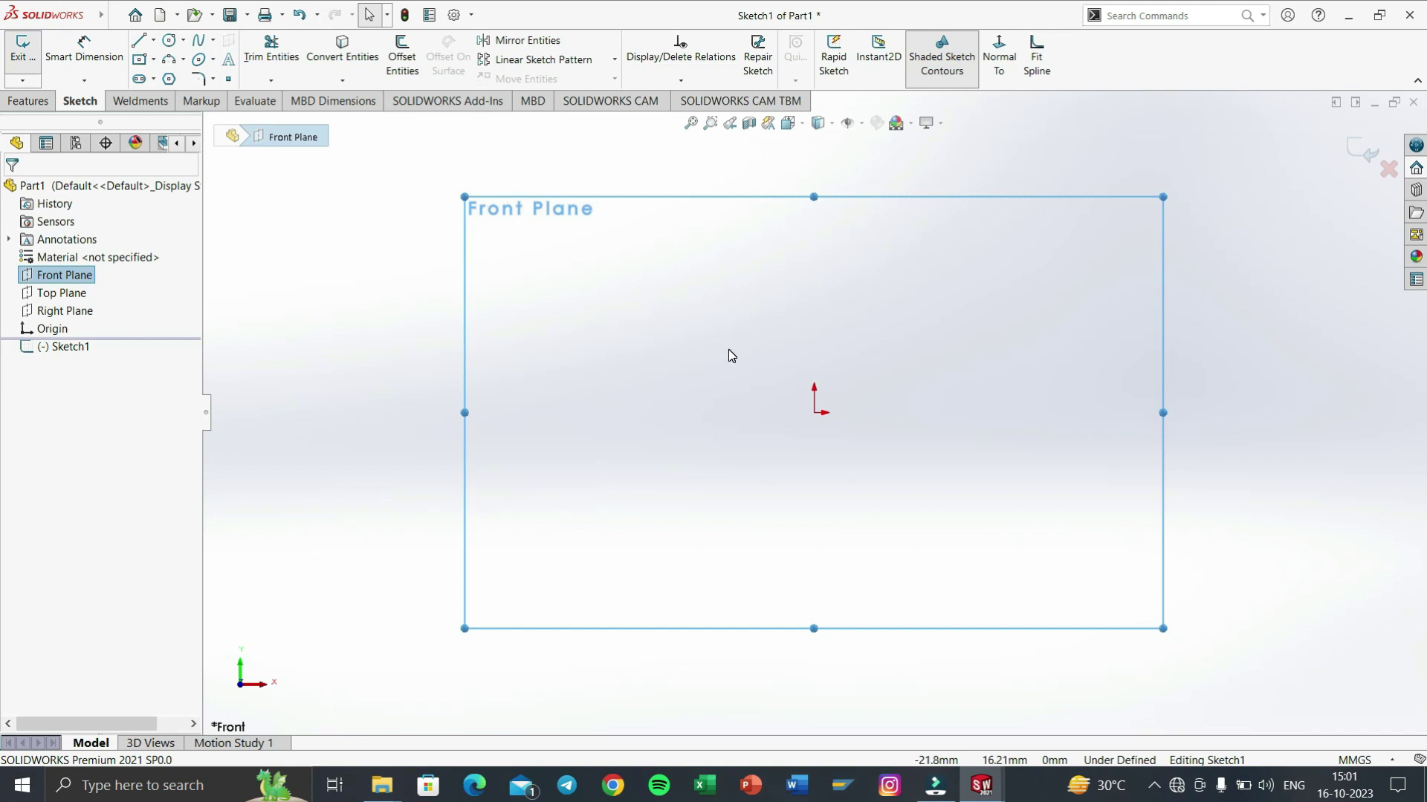
Examine the Front Plane from several orbited angles and return to the view normal to the sketch.
{"action": "mouse_move", "coordinate": [753, 341]}
{"action": "middle_mouse_down"}
{"action": "mouse_move", "coordinate": [678, 392]}
{"action": "mouse_move", "coordinate": [650, 446]}
{"action": "mouse_move", "coordinate": [626, 441]}
{"action": "middle_mouse_up"}
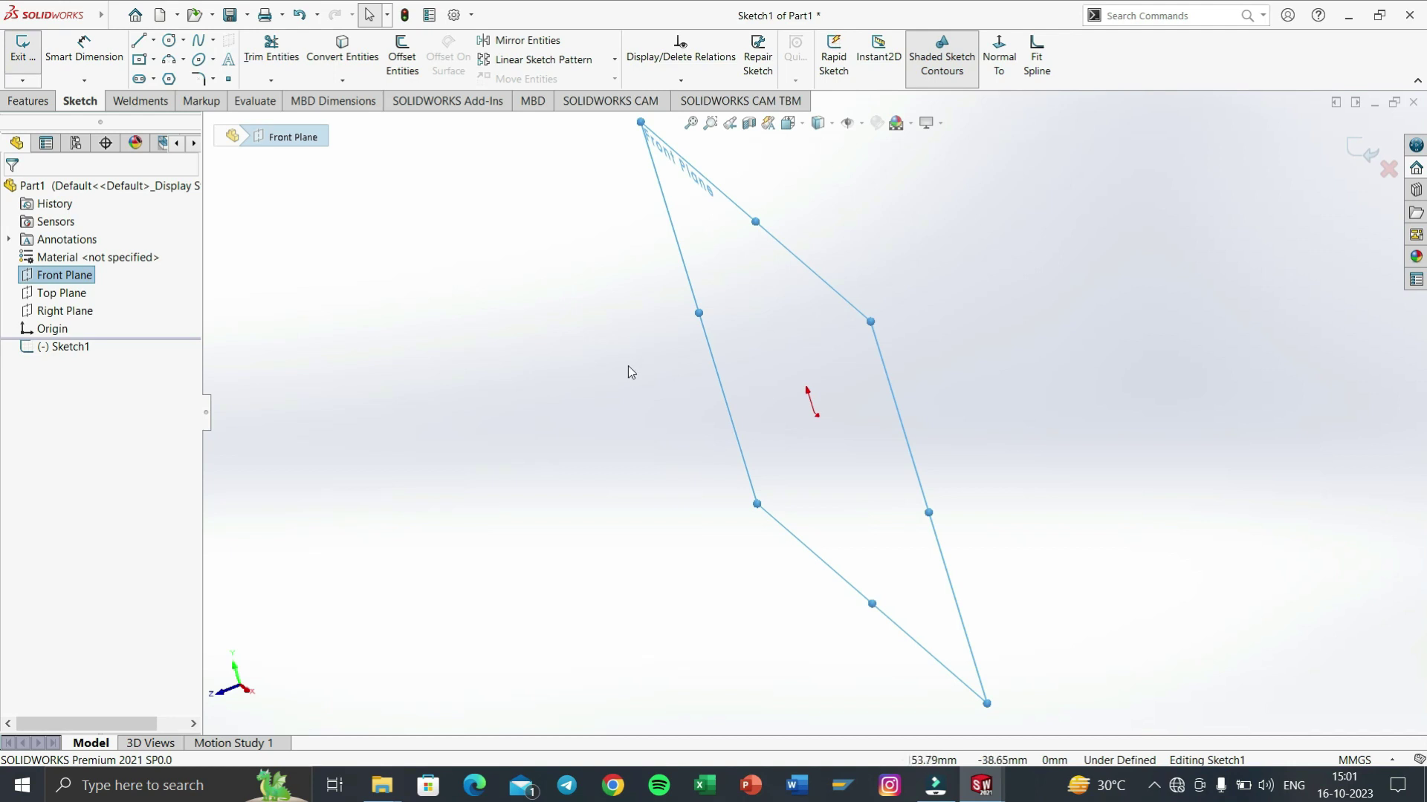
{"action": "mouse_move", "coordinate": [608, 362]}
{"action": "middle_mouse_down"}
{"action": "mouse_move", "coordinate": [561, 350]}
{"action": "mouse_move", "coordinate": [605, 296]}
{"action": "mouse_move", "coordinate": [761, 268]}
{"action": "mouse_move", "coordinate": [891, 293]}
{"action": "mouse_move", "coordinate": [869, 309]}
{"action": "mouse_move", "coordinate": [830, 303]}
{"action": "middle_mouse_up"}
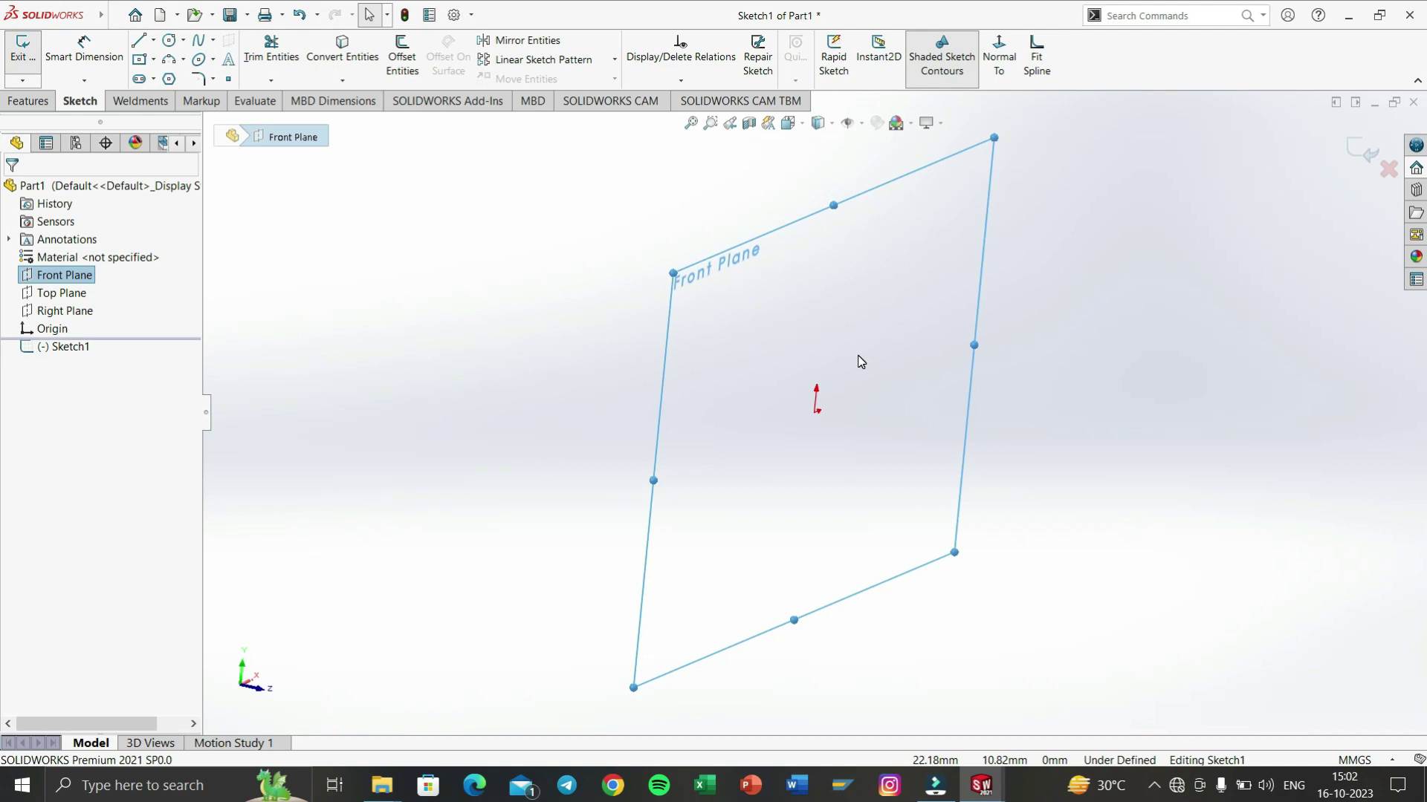
{"action": "mouse_move", "coordinate": [864, 362]}
{"action": "middle_mouse_down"}
{"action": "mouse_move", "coordinate": [904, 347]}
{"action": "mouse_move", "coordinate": [933, 389]}
{"action": "mouse_move", "coordinate": [873, 328]}
{"action": "mouse_move", "coordinate": [804, 359]}
{"action": "mouse_move", "coordinate": [711, 315]}
{"action": "mouse_move", "coordinate": [627, 341]}
{"action": "mouse_move", "coordinate": [595, 379]}
{"action": "mouse_move", "coordinate": [611, 400]}
{"action": "mouse_move", "coordinate": [654, 398]}
{"action": "middle_mouse_up"}
{"action": "scroll", "coordinate": [740, 407], "scroll_direction": "up", "scroll_amount": 3}
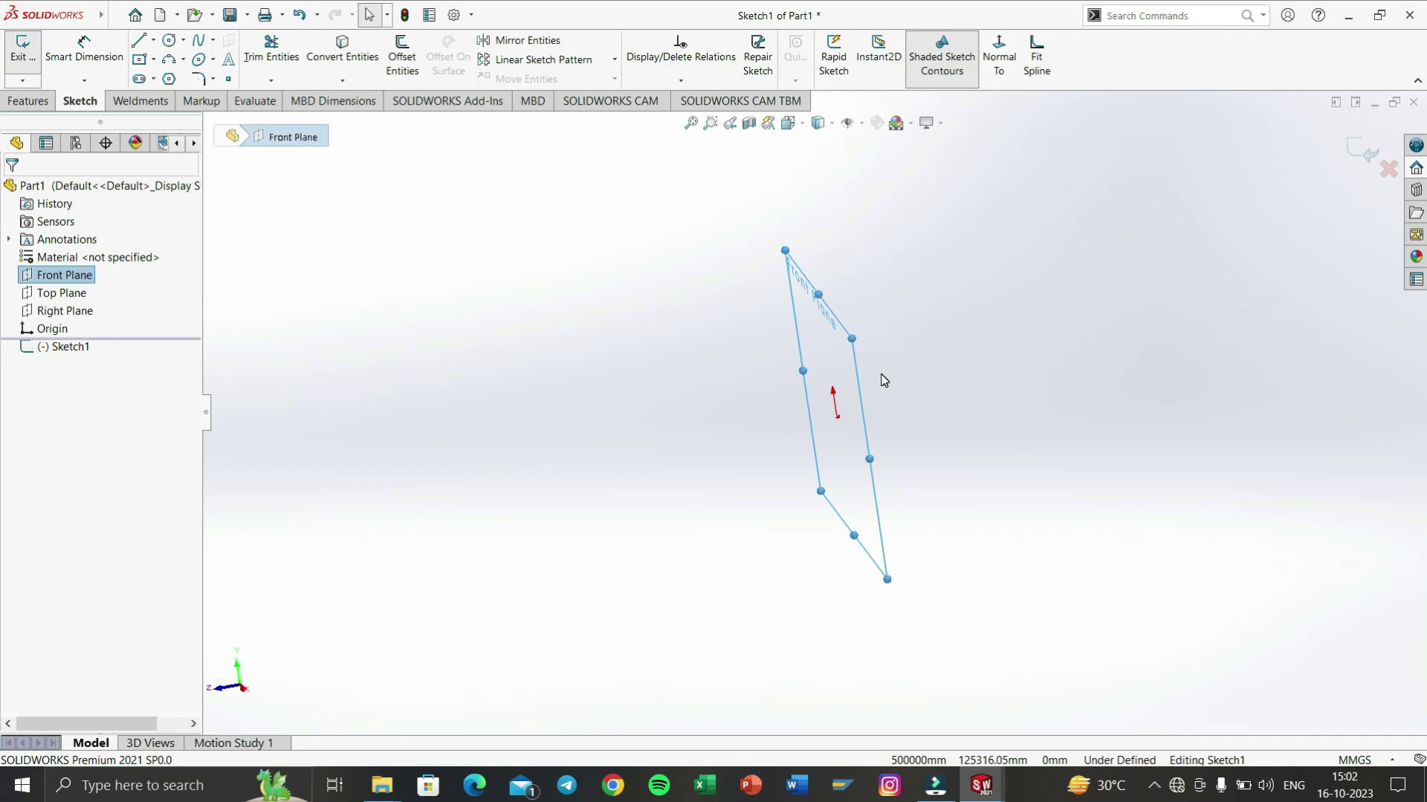
{"action": "key", "text": "ctrl+8"}
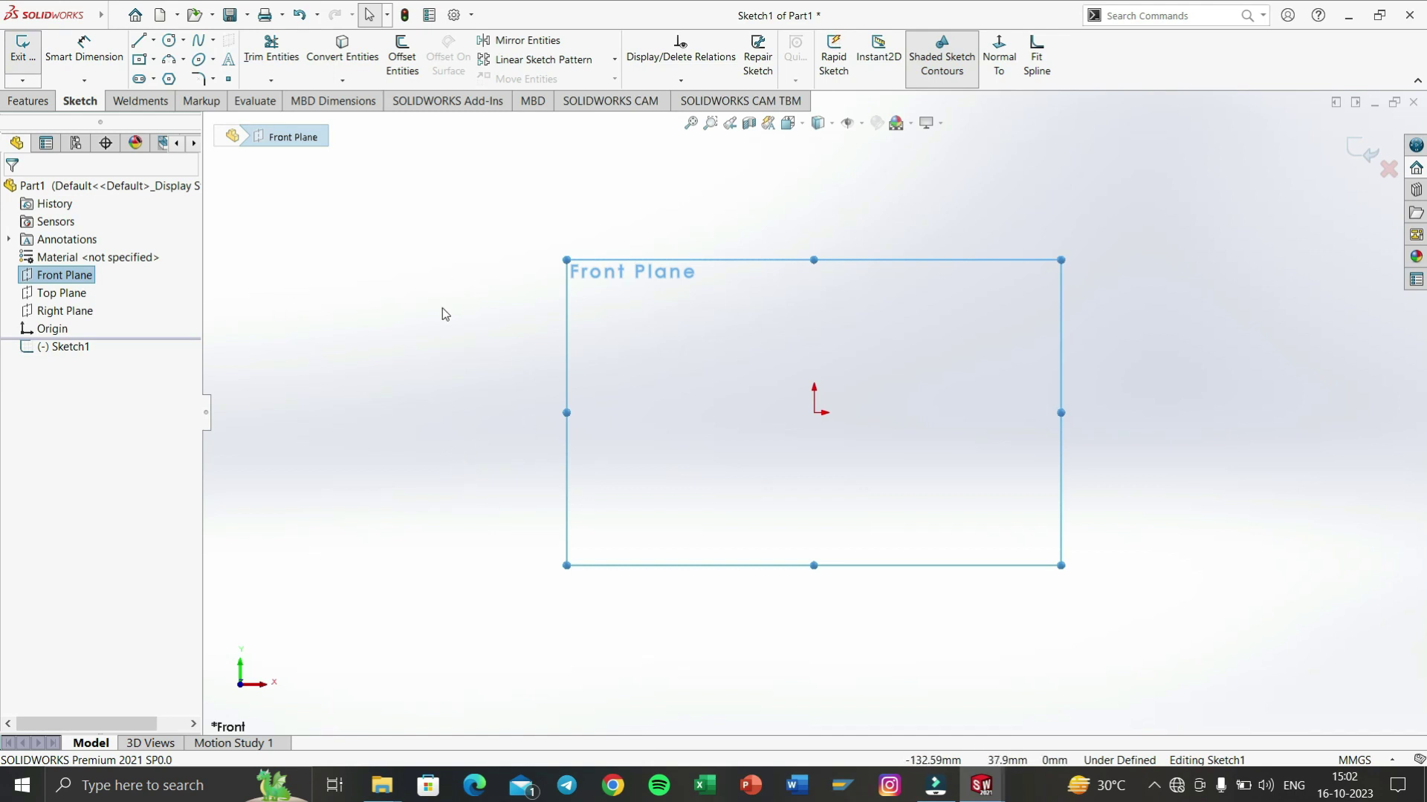
Sketch a closed, irregular eleven-sided zigzag outline around the origin with connected lines, closing it with a line about 48 mm long.
{"action": "left_click", "coordinate": [153, 42]}
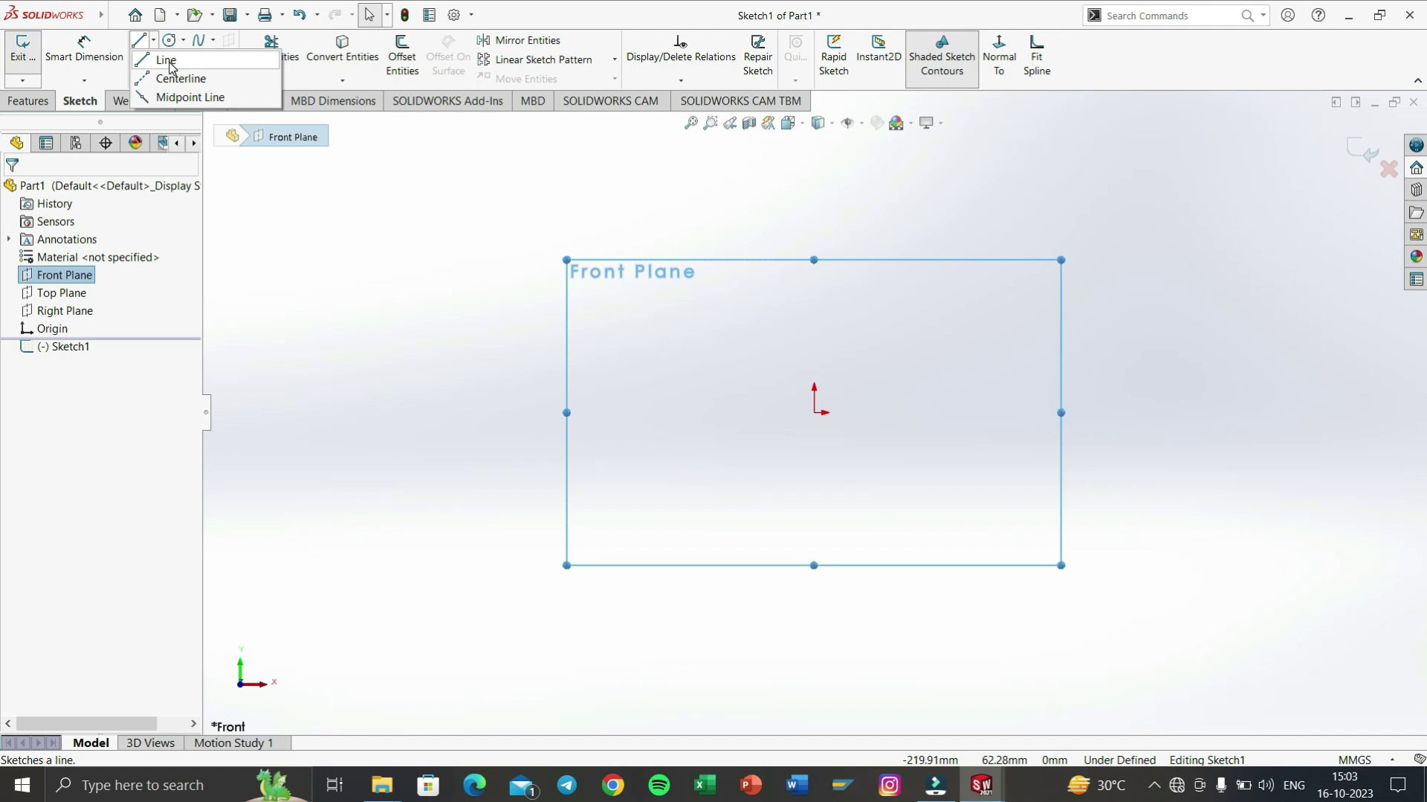
{"action": "left_click", "coordinate": [168, 62]}
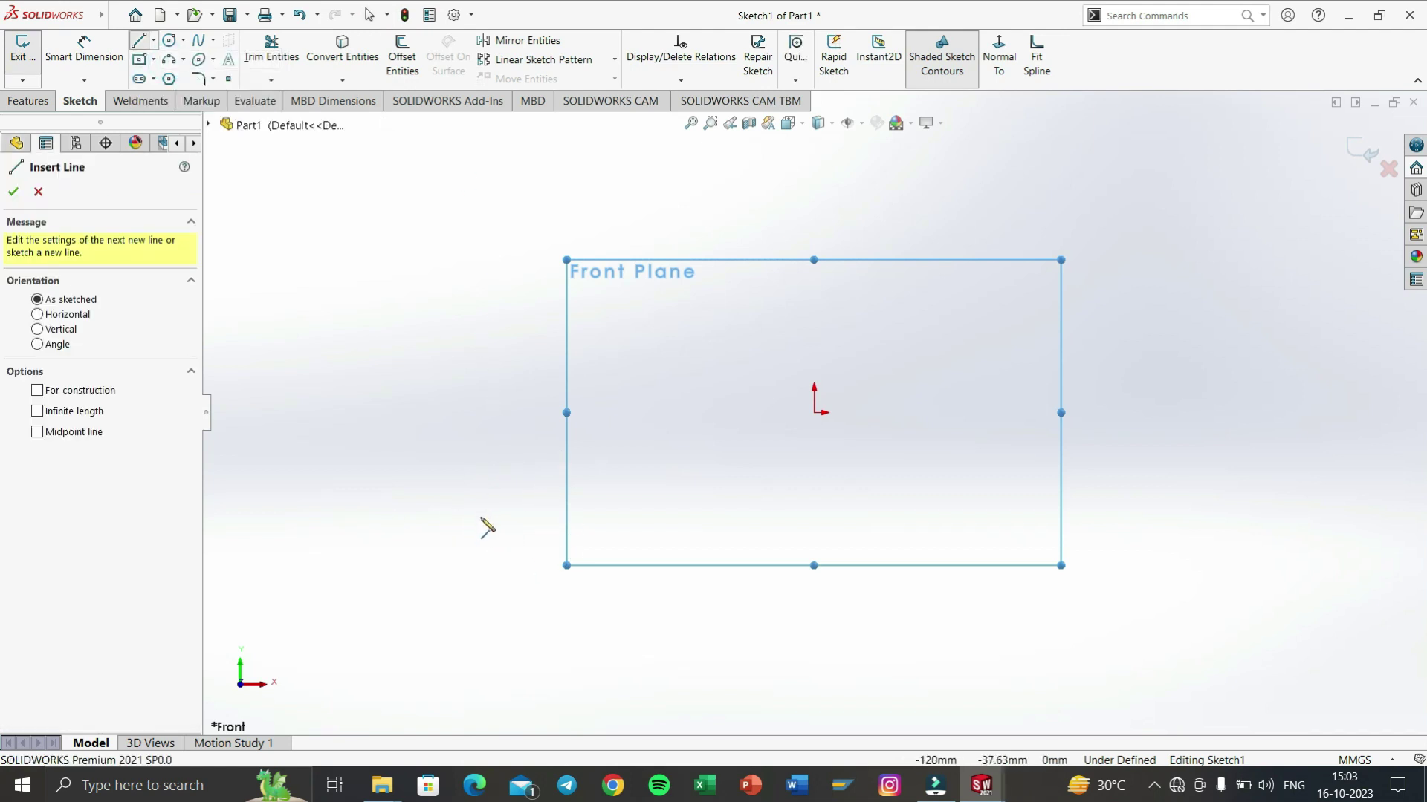
{"action": "left_click", "coordinate": [609, 493]}
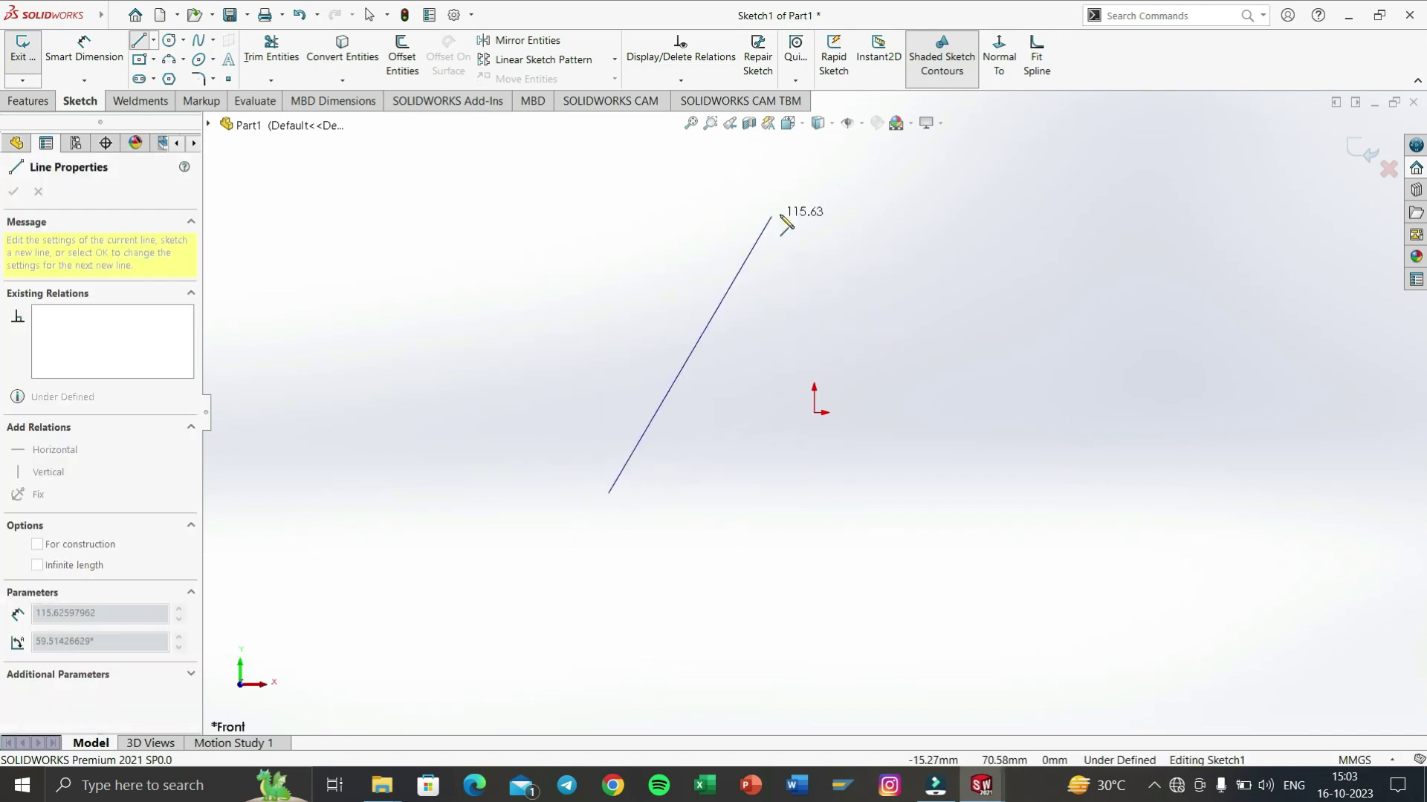
{"action": "left_click", "coordinate": [884, 181]}
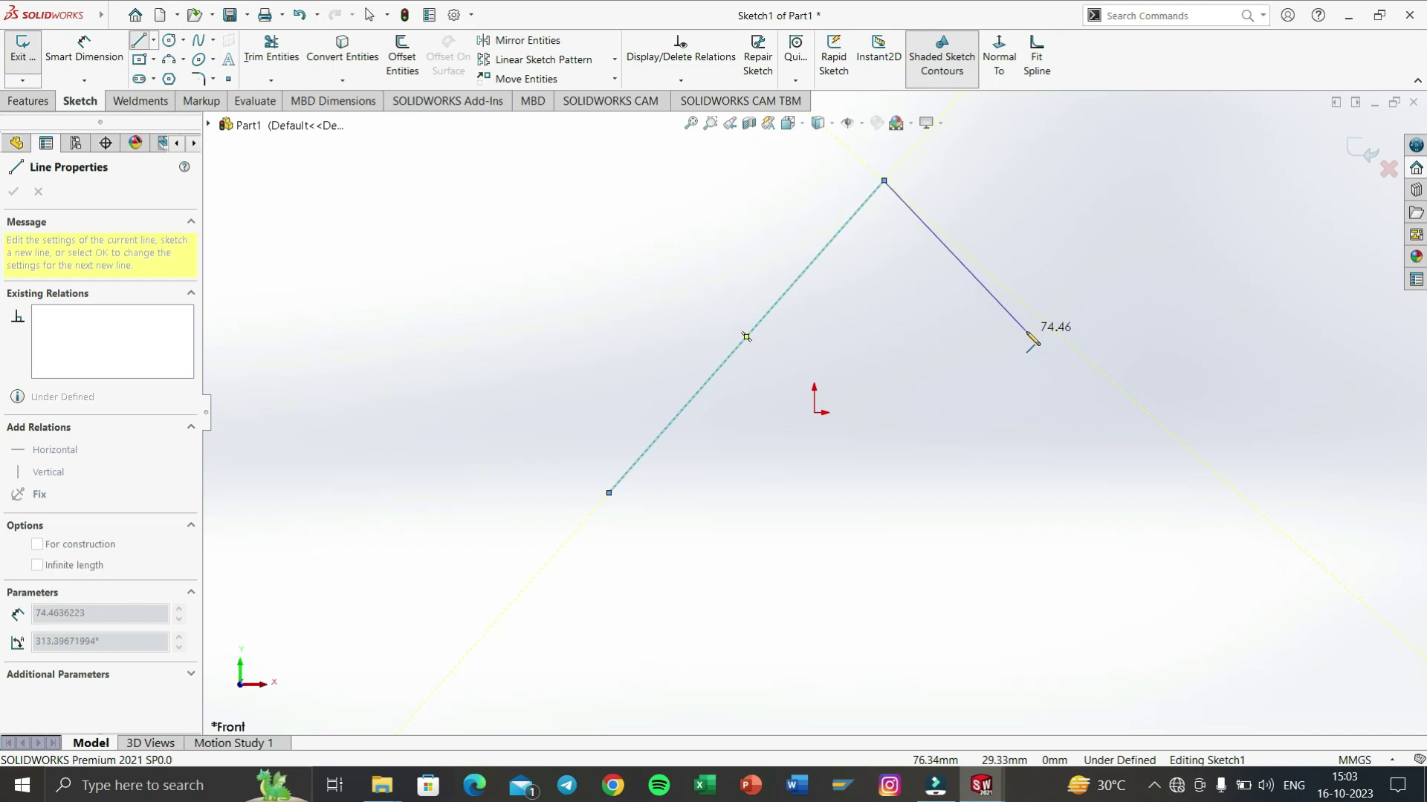
{"action": "double_click", "coordinate": [1017, 323]}
{"action": "left_click", "coordinate": [1017, 323]}
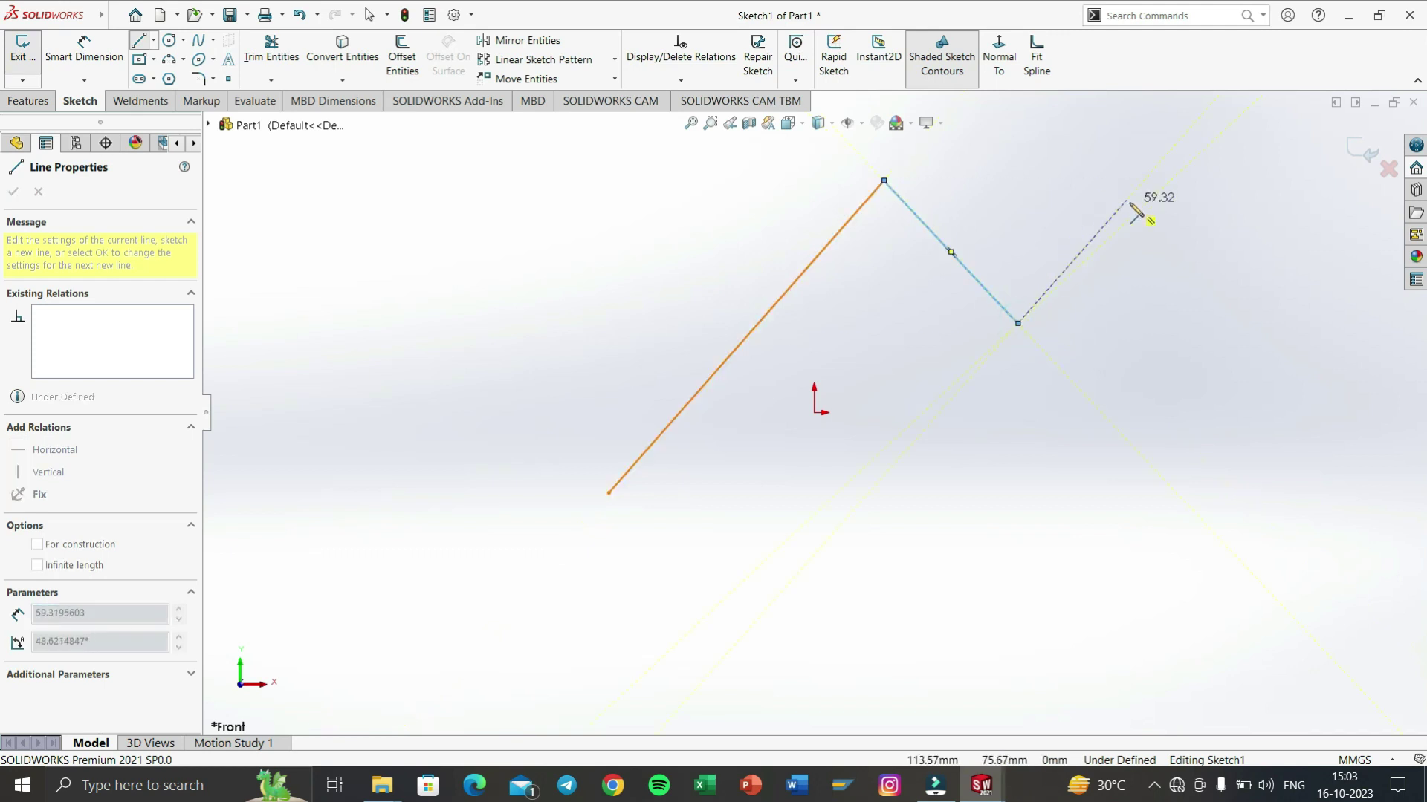
{"action": "left_click", "coordinate": [1126, 199]}
{"action": "left_click", "coordinate": [1228, 336]}
{"action": "left_click", "coordinate": [1155, 508]}
{"action": "left_click", "coordinate": [1032, 676]}
{"action": "left_click", "coordinate": [928, 520]}
{"action": "left_click", "coordinate": [822, 667]}
{"action": "left_click", "coordinate": [726, 554]}
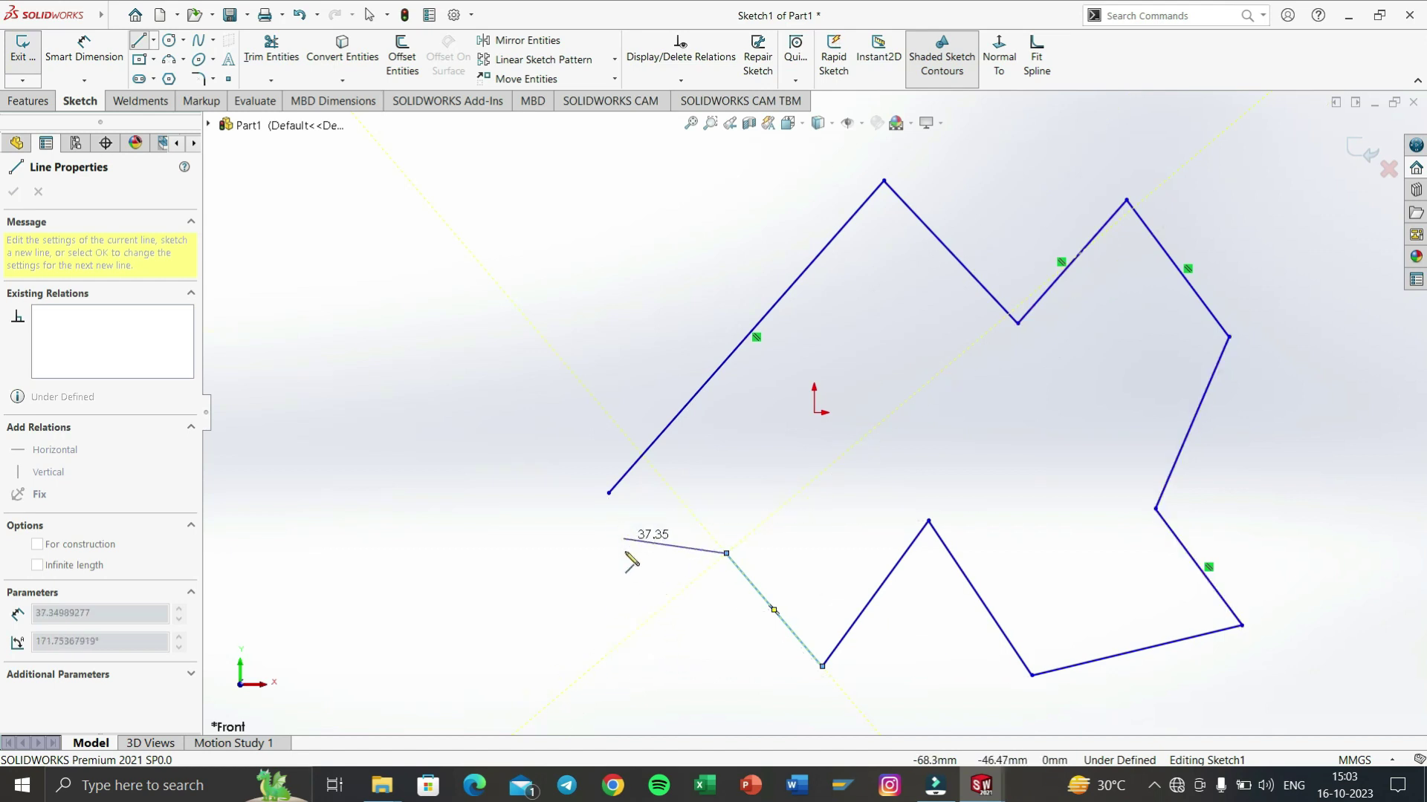
{"action": "left_click", "coordinate": [609, 494]}
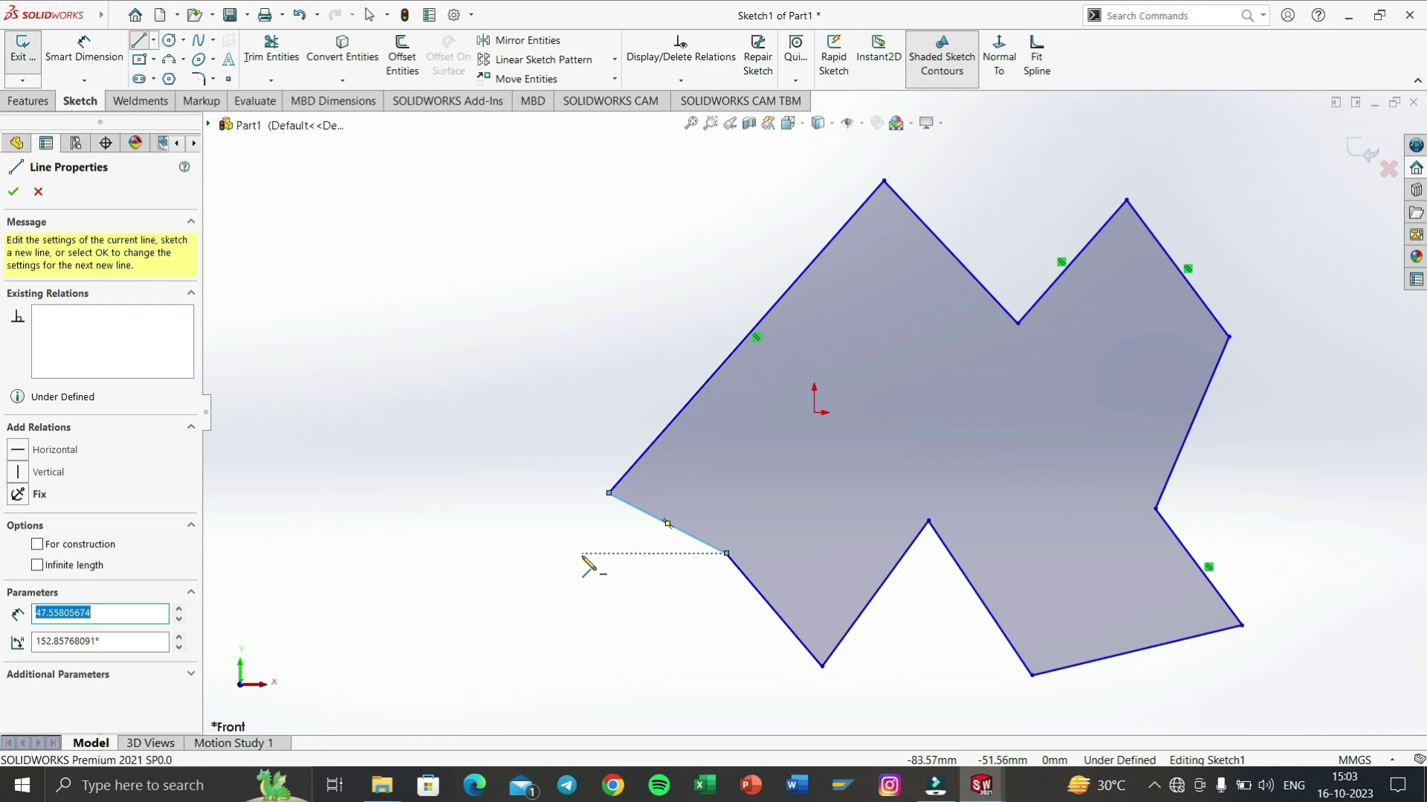
{"action": "key", "text": "Escape"}
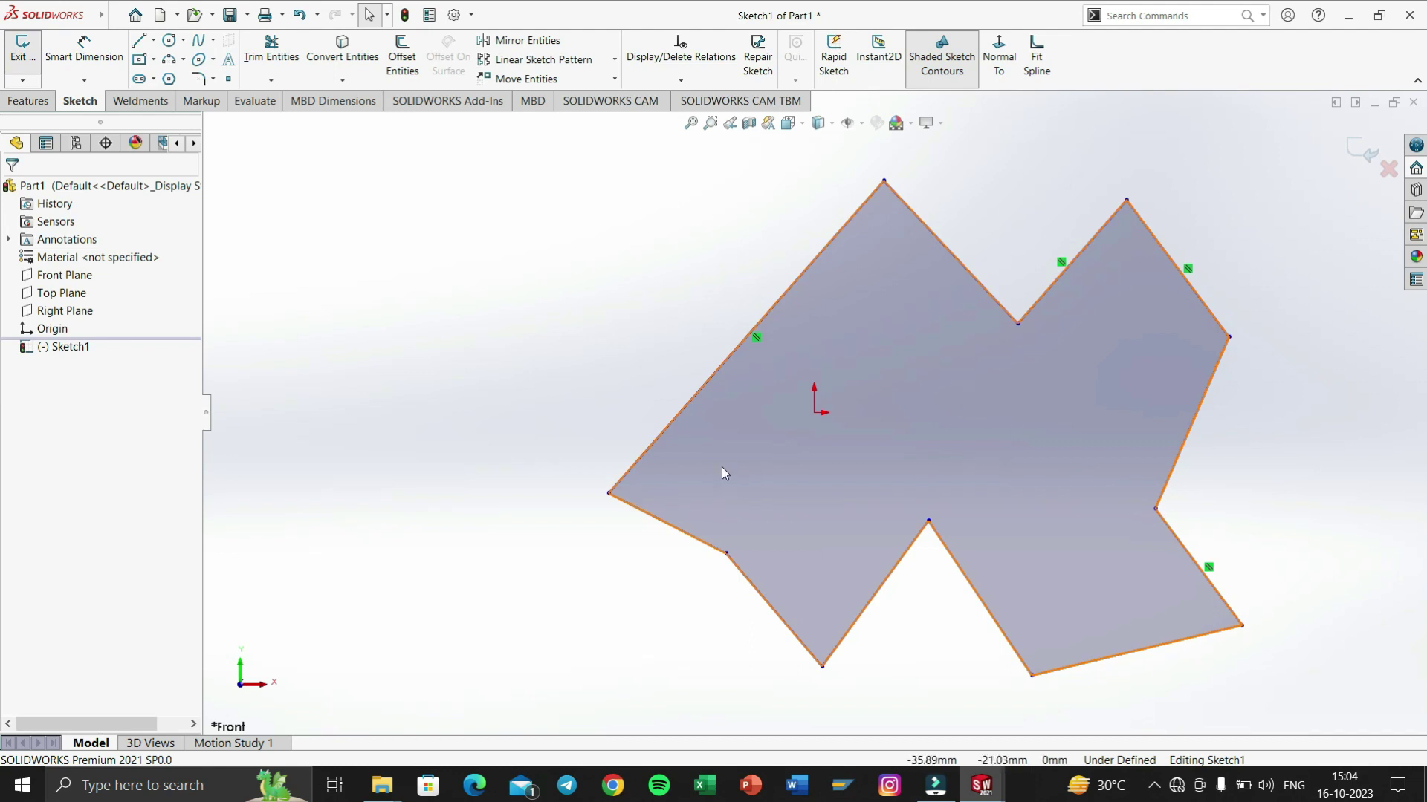
Examine the closed outline at different magnifications, both as a whole and near its lower edges.
{"action": "scroll", "coordinate": [936, 431], "scroll_direction": "up", "scroll_amount": 5}
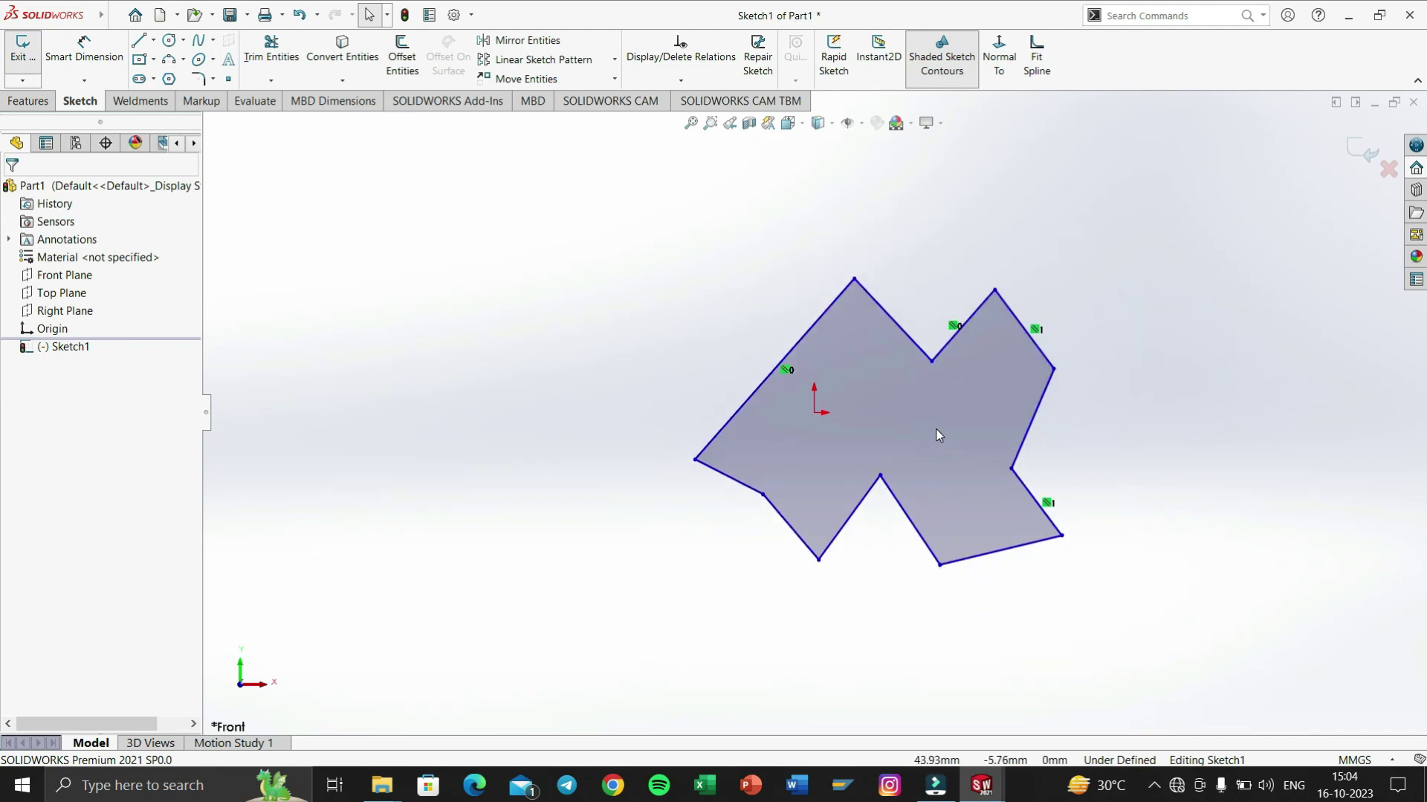
{"action": "scroll", "coordinate": [881, 429], "scroll_direction": "down", "scroll_amount": 3}
{"action": "scroll", "coordinate": [881, 431], "scroll_direction": "up", "scroll_amount": 4}
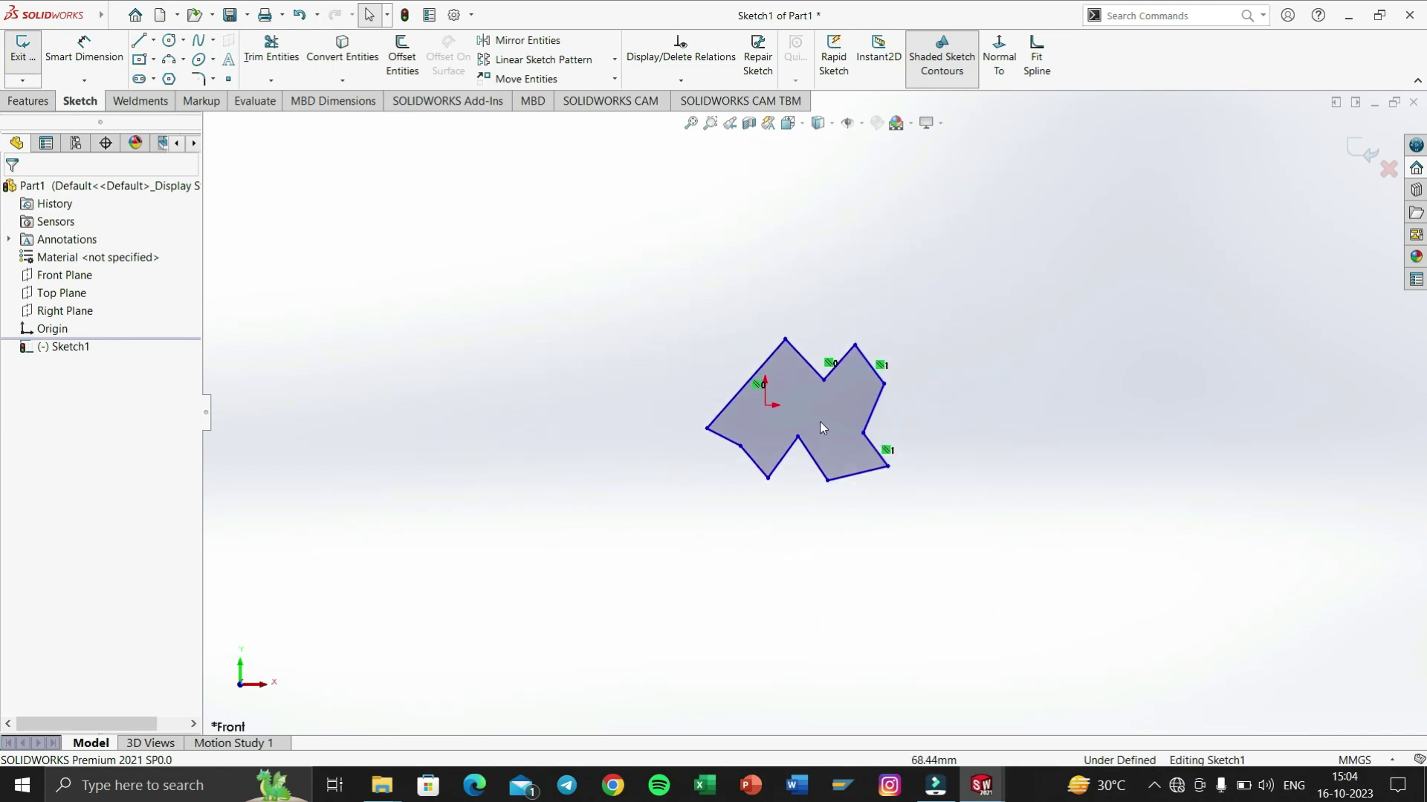
{"action": "scroll", "coordinate": [819, 417], "scroll_direction": "down", "scroll_amount": 4}
{"action": "scroll", "coordinate": [819, 415], "scroll_direction": "up", "scroll_amount": 2}
{"action": "scroll", "coordinate": [819, 414], "scroll_direction": "up", "scroll_amount": 1}
{"action": "scroll", "coordinate": [819, 416], "scroll_direction": "down", "scroll_amount": 2}
{"action": "scroll", "coordinate": [813, 427], "scroll_direction": "up", "scroll_amount": 3}
{"action": "scroll", "coordinate": [719, 503], "scroll_direction": "down", "scroll_amount": 3}
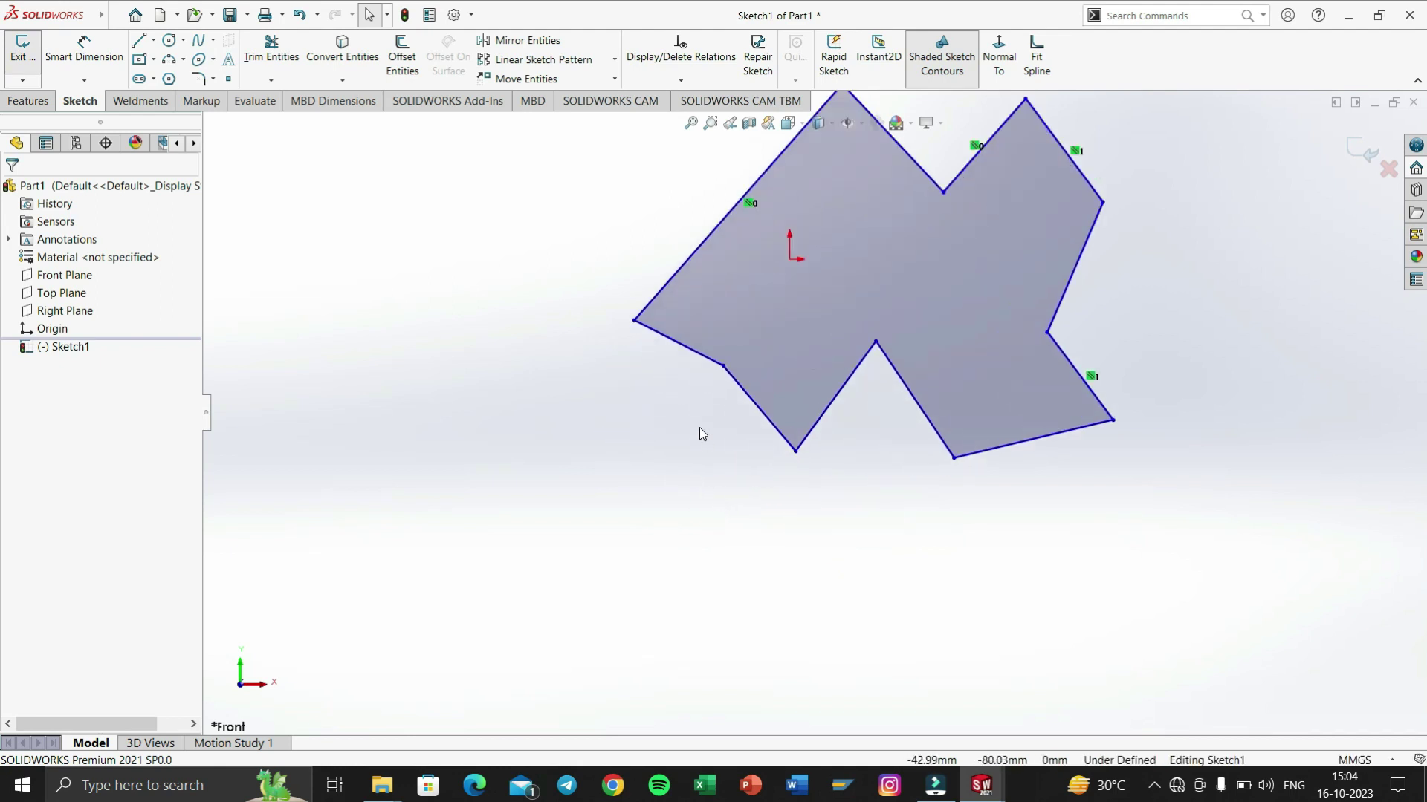
{"action": "scroll", "coordinate": [691, 443], "scroll_direction": "down", "scroll_amount": 2}
{"action": "scroll", "coordinate": [654, 475], "scroll_direction": "up", "scroll_amount": 1}
{"action": "scroll", "coordinate": [632, 500], "scroll_direction": "up", "scroll_amount": 2}
{"action": "scroll", "coordinate": [614, 503], "scroll_direction": "down", "scroll_amount": 4}
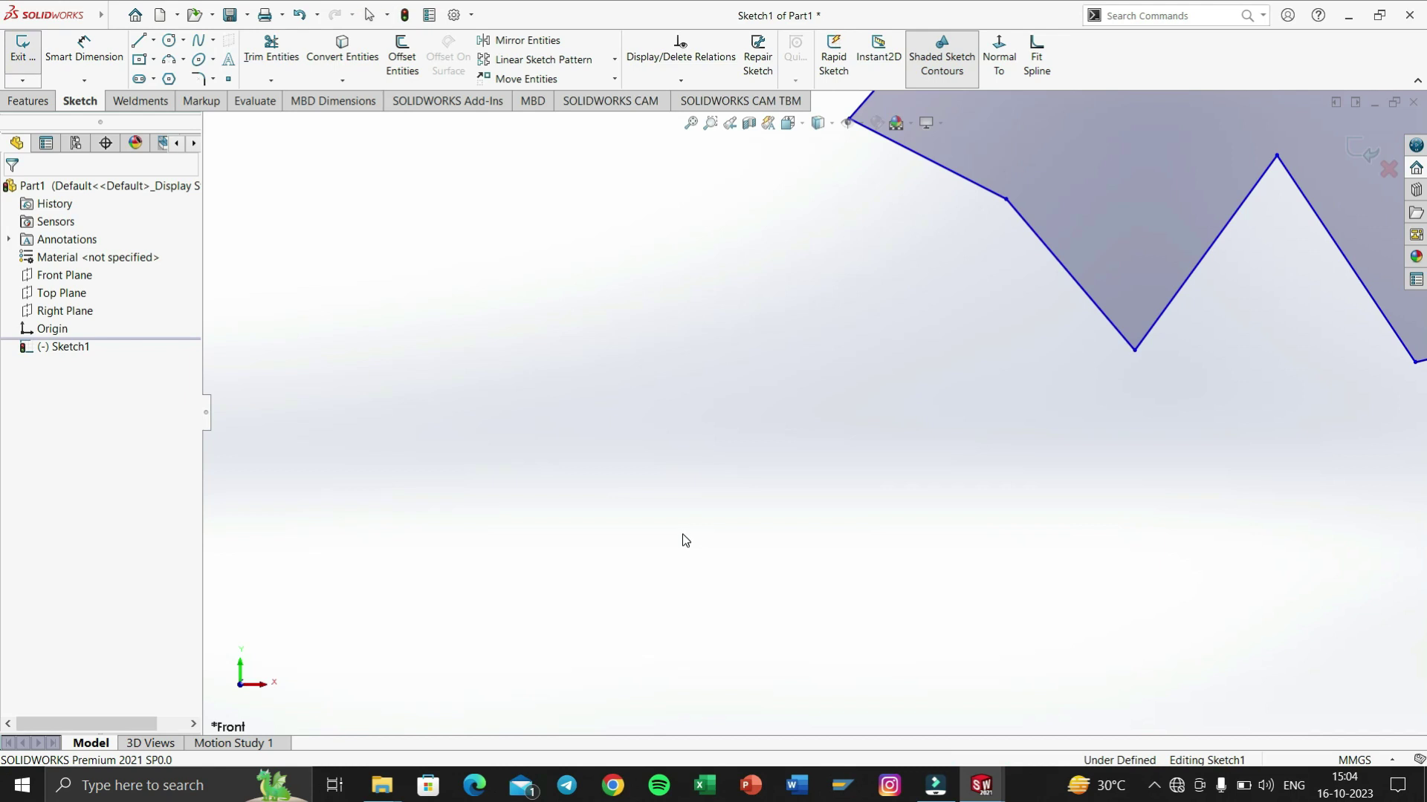
Pan across the sketch to examine the outline's different corners and edges around the origin.
{"action": "middle_click_drag", "start_coordinate": [663, 542], "coordinate": [641, 544]}
{"action": "mouse_move", "coordinate": [765, 462]}
{"action": "middle_mouse_down", "text": "ctrl"}
{"action": "mouse_move", "coordinate": [548, 535]}
{"action": "mouse_move", "coordinate": [586, 573]}
{"action": "mouse_move", "coordinate": [137, 710]}
{"action": "mouse_move", "coordinate": [141, 750]}
{"action": "middle_mouse_up", "text": "ctrl"}
{"action": "scroll", "coordinate": [565, 554], "scroll_direction": "down", "scroll_amount": 1}
{"action": "mouse_move", "coordinate": [554, 360]}
{"action": "middle_mouse_down", "text": "ctrl"}
{"action": "mouse_move", "coordinate": [520, 513]}
{"action": "mouse_move", "coordinate": [319, 541]}
{"action": "mouse_move", "coordinate": [315, 599]}
{"action": "mouse_move", "coordinate": [332, 626]}
{"action": "middle_mouse_up", "text": "ctrl"}
{"action": "scroll", "coordinate": [388, 574], "scroll_direction": "down", "scroll_amount": 2}
{"action": "scroll", "coordinate": [388, 573], "scroll_direction": "up", "scroll_amount": 4}
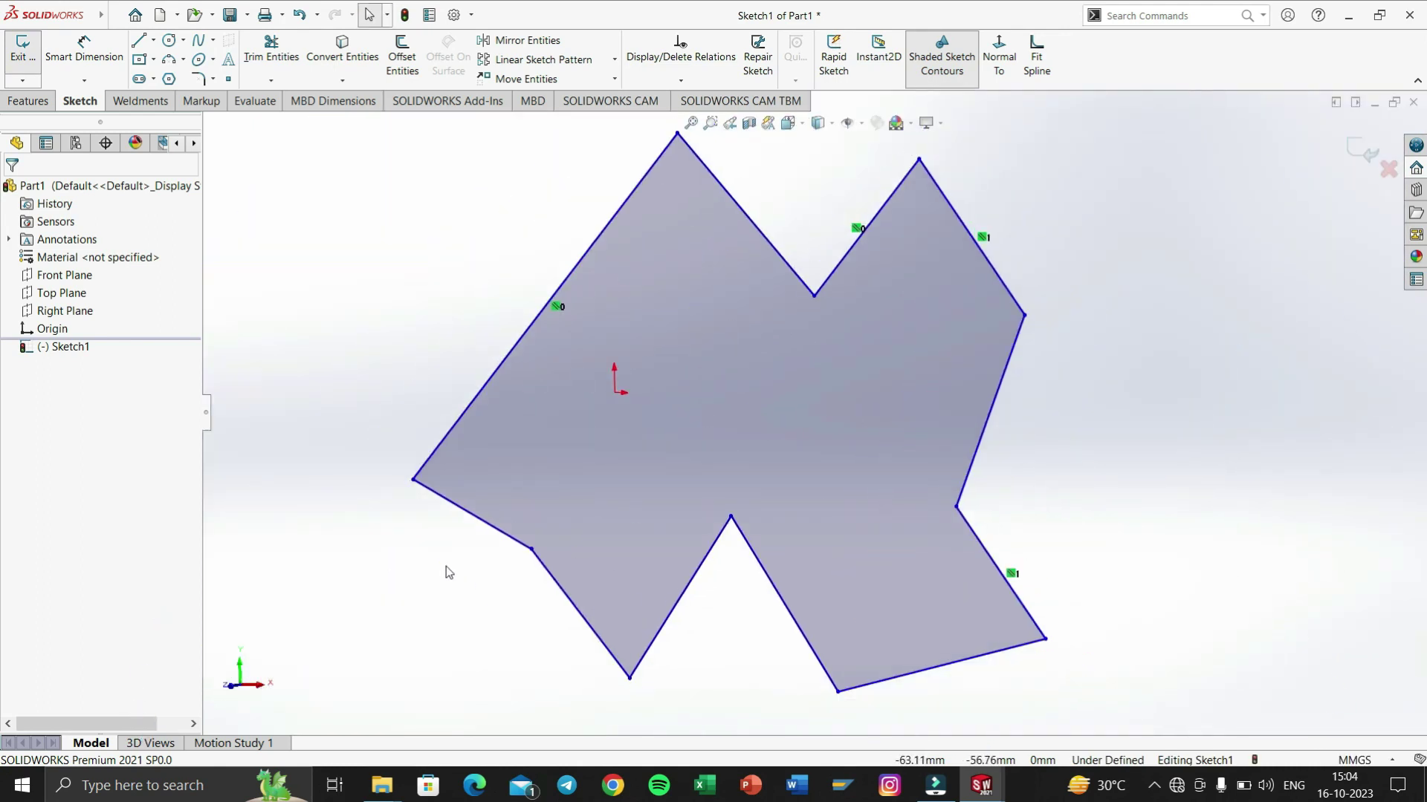
{"action": "mouse_move", "coordinate": [457, 571]}
{"action": "middle_mouse_down", "text": "ctrl"}
{"action": "mouse_move", "coordinate": [548, 535]}
{"action": "mouse_move", "coordinate": [506, 487]}
{"action": "mouse_move", "coordinate": [461, 550]}
{"action": "middle_mouse_up", "text": "ctrl"}
{"action": "mouse_move", "coordinate": [587, 524]}
{"action": "middle_mouse_down", "text": "ctrl"}
{"action": "mouse_move", "coordinate": [493, 529]}
{"action": "mouse_move", "coordinate": [549, 571]}
{"action": "mouse_move", "coordinate": [503, 548]}
{"action": "middle_mouse_up", "text": "ctrl"}
{"action": "left_click", "coordinate": [511, 547]}
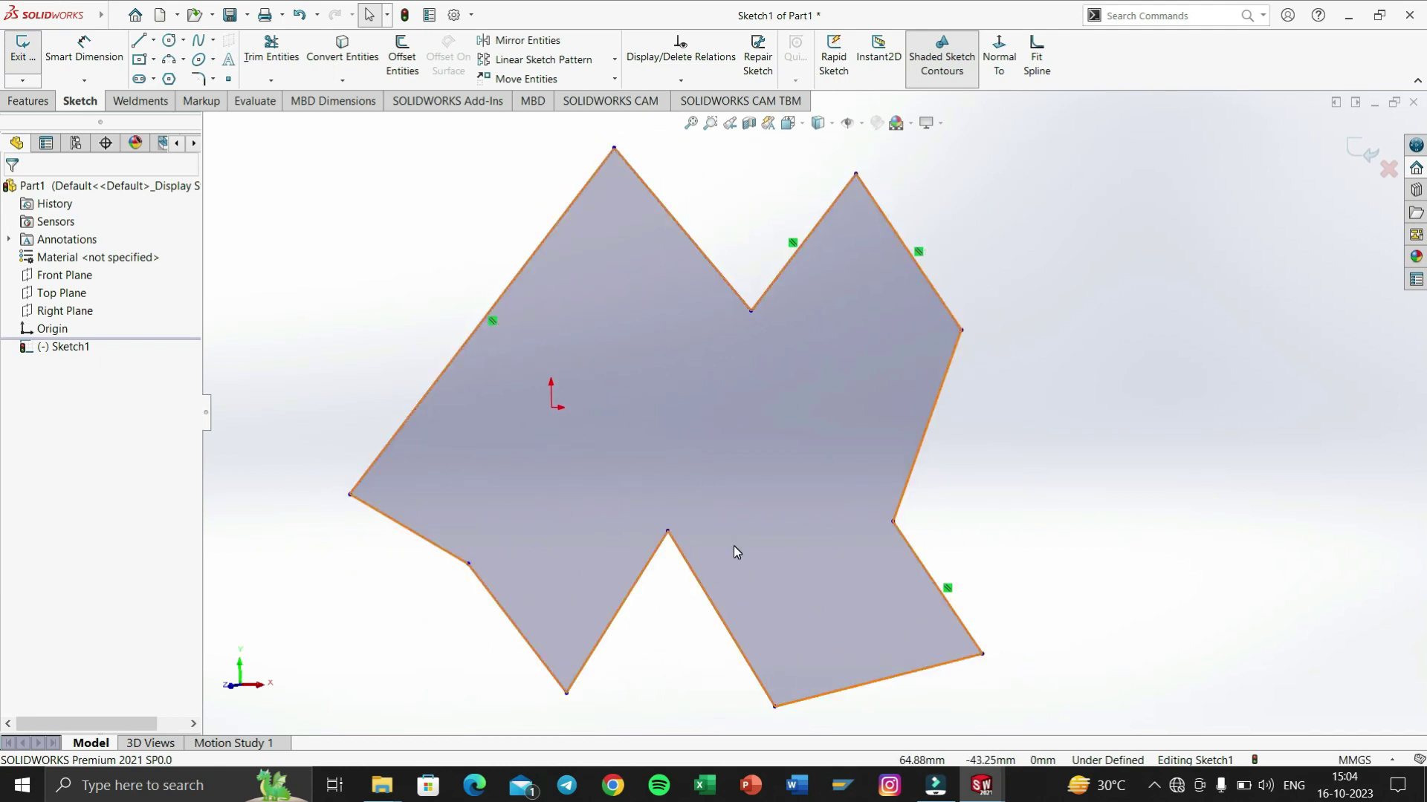
{"action": "key", "text": "Escape"}
{"action": "mouse_move", "coordinate": [723, 528]}
{"action": "middle_mouse_down", "text": "ctrl"}
{"action": "mouse_move", "coordinate": [565, 467]}
{"action": "mouse_move", "coordinate": [487, 420]}
{"action": "mouse_move", "coordinate": [491, 397]}
{"action": "middle_mouse_up", "text": "ctrl"}
{"action": "left_click", "coordinate": [494, 401]}
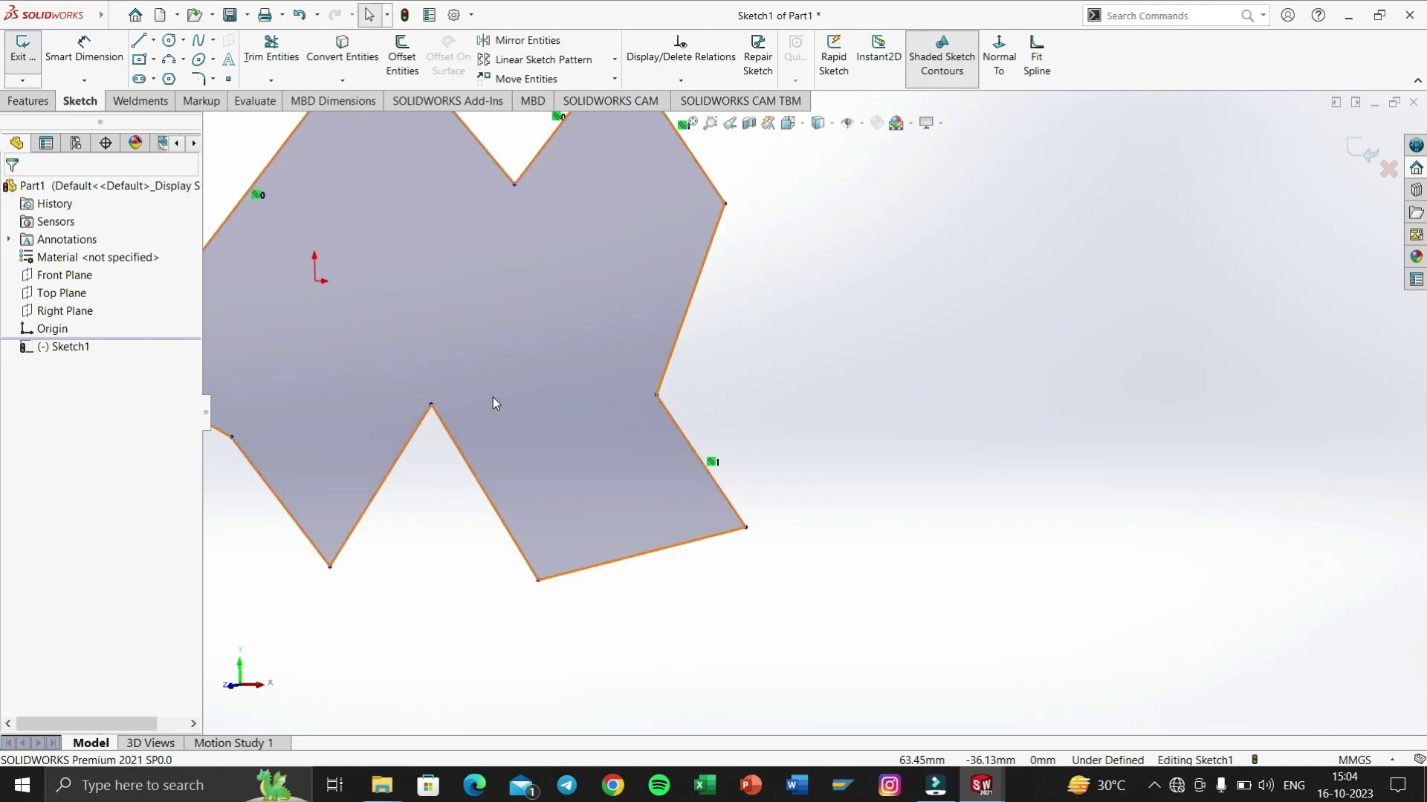
{"action": "scroll", "coordinate": [484, 342], "scroll_direction": "down", "scroll_amount": 2}
{"action": "mouse_move", "coordinate": [485, 342]}
{"action": "middle_mouse_down", "text": "ctrl"}
{"action": "mouse_move", "coordinate": [634, 408]}
{"action": "mouse_move", "coordinate": [981, 511]}
{"action": "mouse_move", "coordinate": [1084, 577]}
{"action": "middle_mouse_up", "text": "ctrl"}
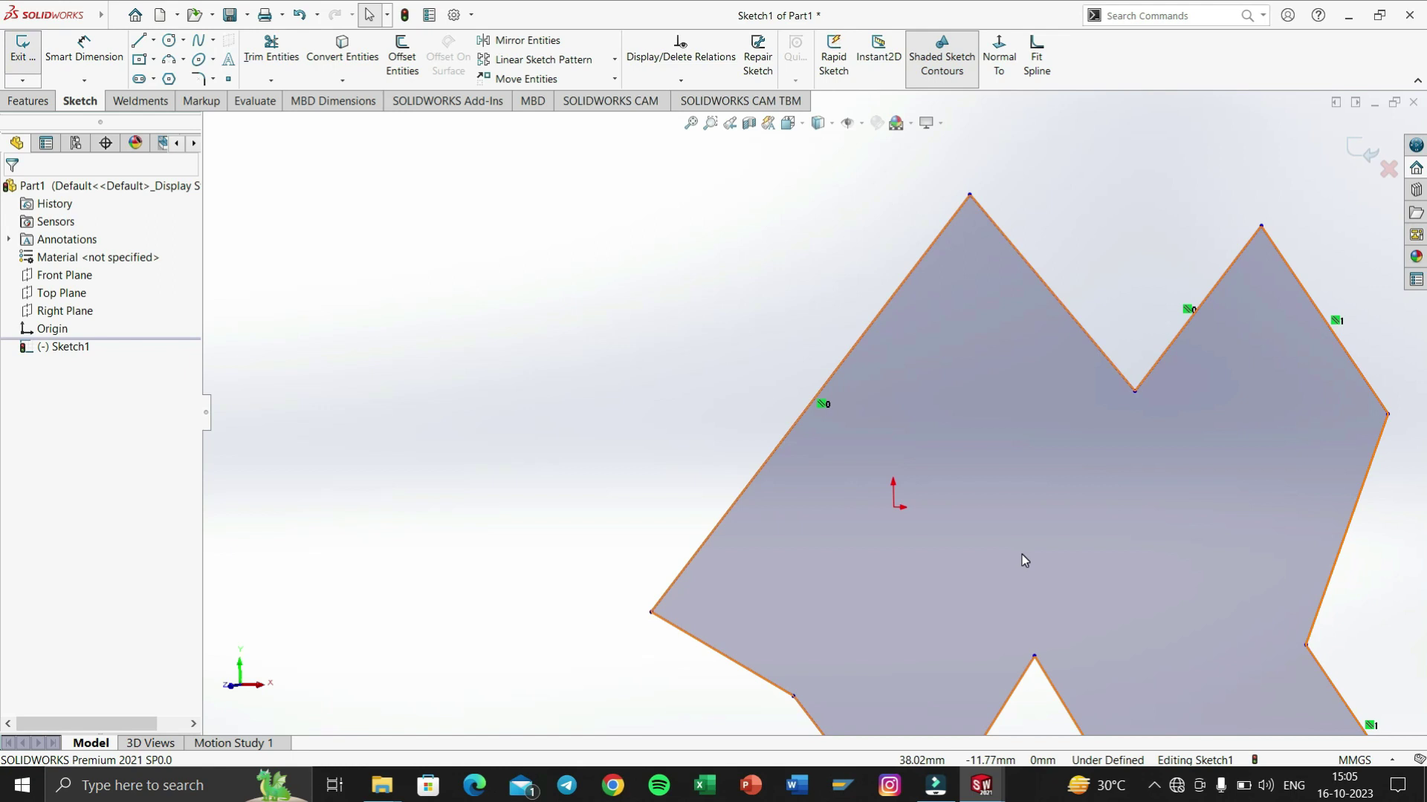
{"action": "mouse_move", "coordinate": [1023, 554]}
{"action": "middle_mouse_down", "text": "ctrl"}
{"action": "mouse_move", "coordinate": [905, 532]}
{"action": "mouse_move", "coordinate": [828, 548]}
{"action": "mouse_move", "coordinate": [500, 410]}
{"action": "mouse_move", "coordinate": [688, 310]}
{"action": "mouse_move", "coordinate": [564, 398]}
{"action": "mouse_move", "coordinate": [624, 363]}
{"action": "mouse_move", "coordinate": [602, 394]}
{"action": "mouse_move", "coordinate": [576, 395]}
{"action": "mouse_move", "coordinate": [679, 410]}
{"action": "middle_mouse_up", "text": "ctrl"}
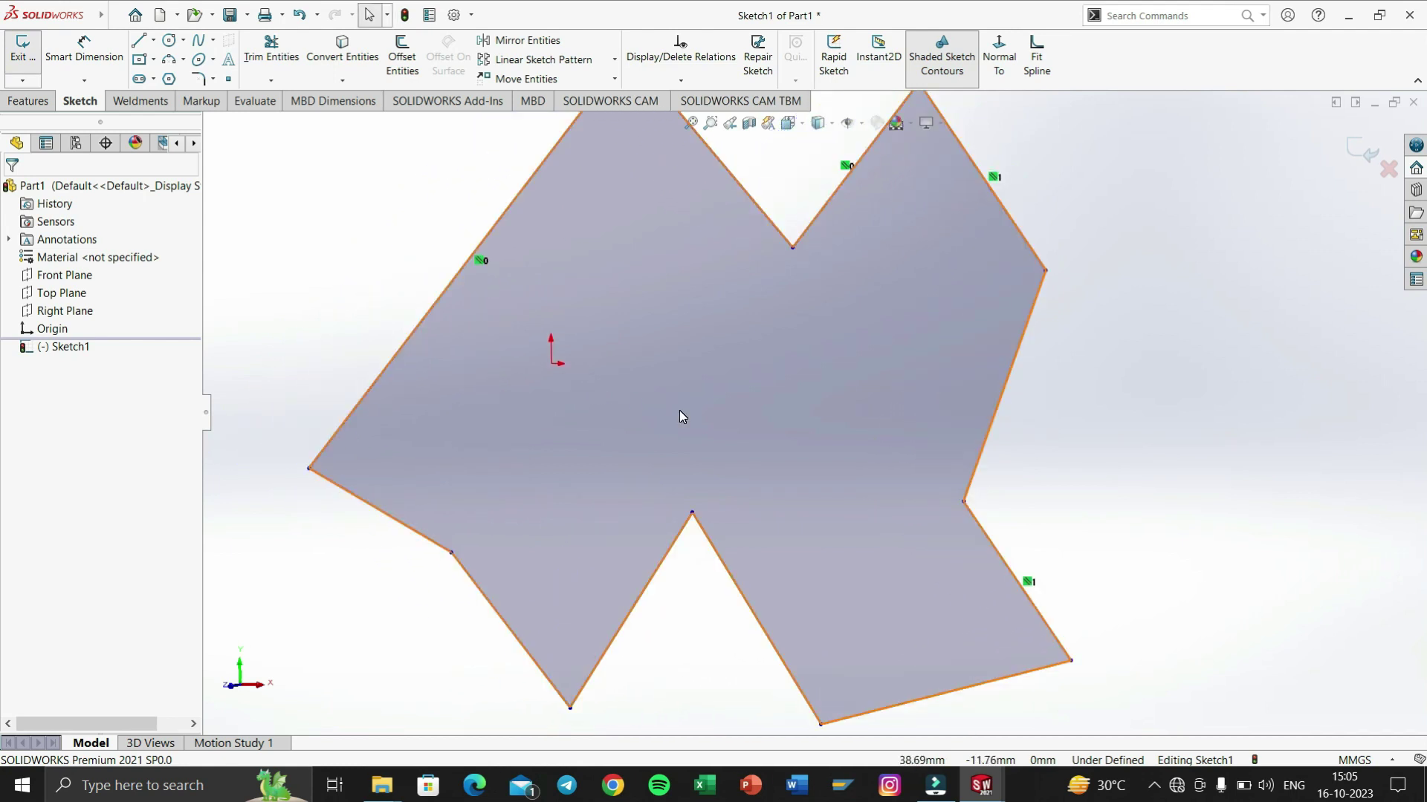
Zoom in and out at various points inside and beside the outline to compare how the view shifts.
{"action": "scroll", "coordinate": [679, 411], "scroll_direction": "down", "scroll_amount": 3}
{"action": "scroll", "coordinate": [680, 410], "scroll_direction": "up", "scroll_amount": 5}
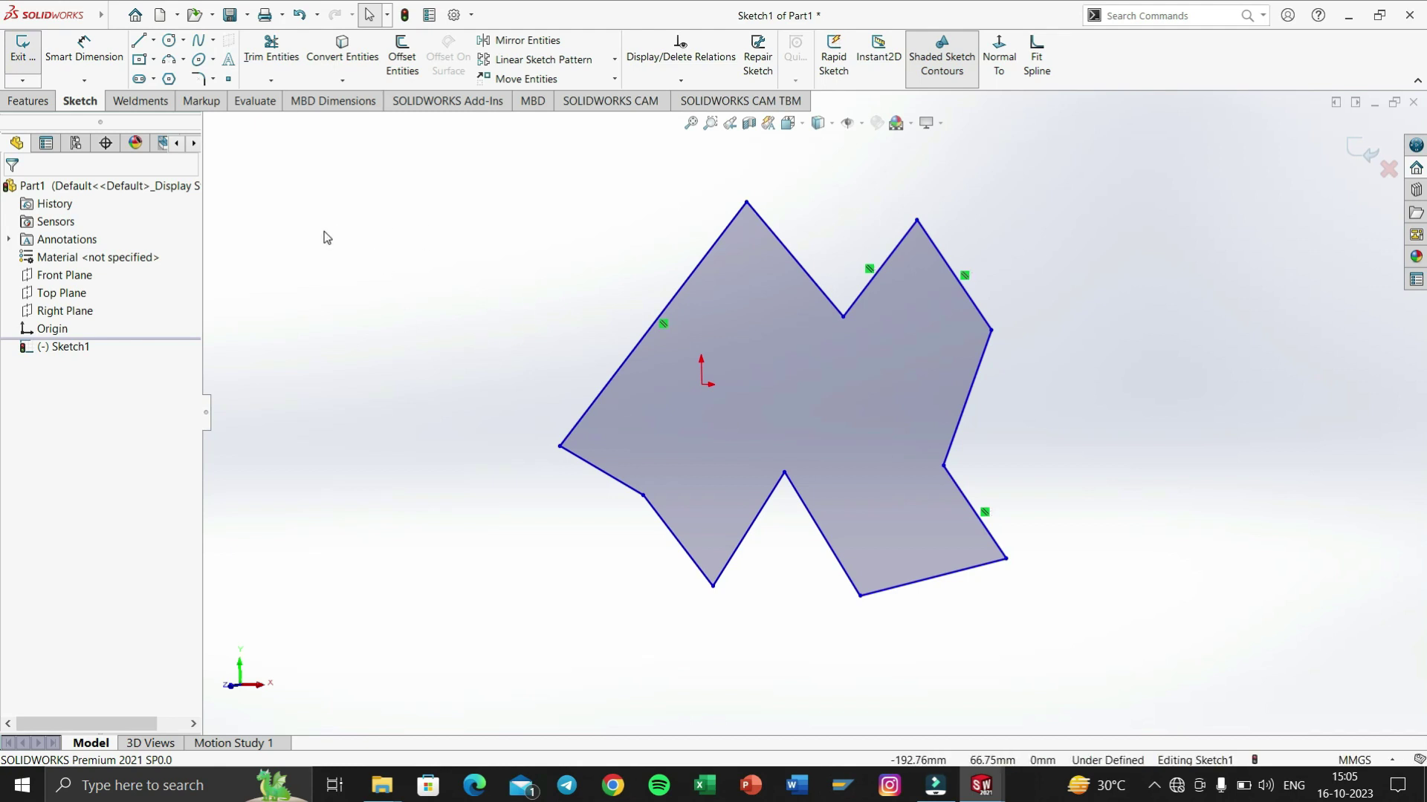
{"action": "scroll", "coordinate": [345, 252], "scroll_direction": "down", "scroll_amount": 4}
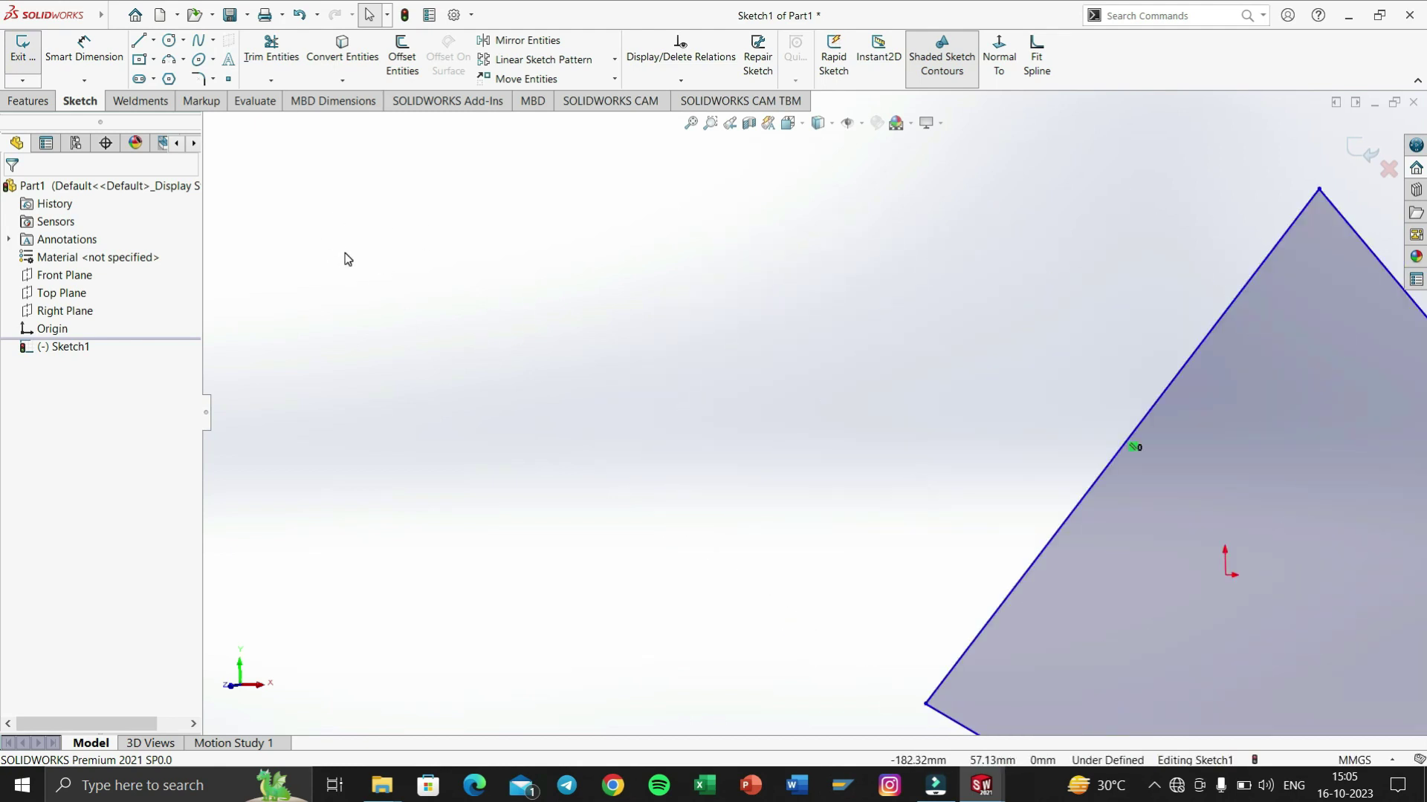
{"action": "scroll", "coordinate": [345, 259], "scroll_direction": "up", "scroll_amount": 4}
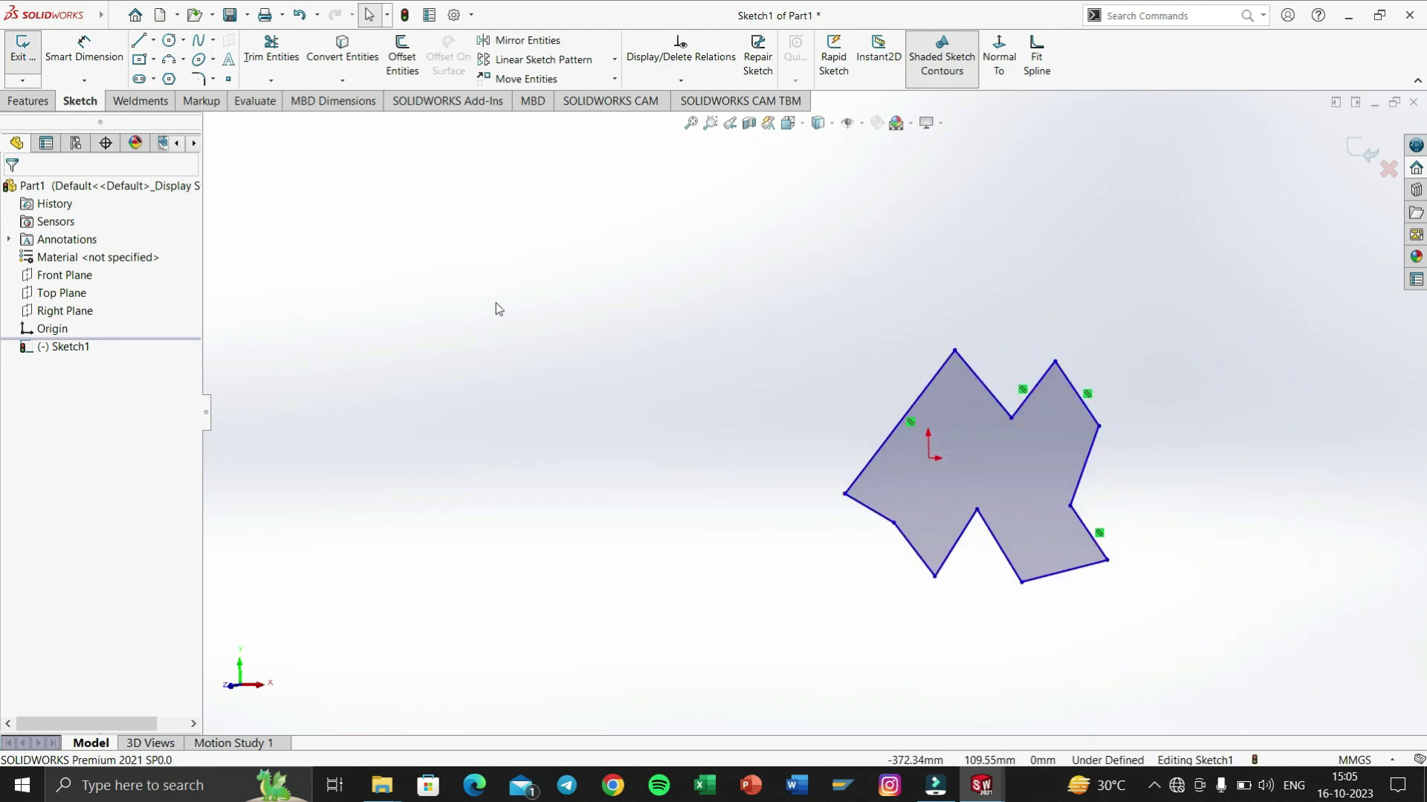
{"action": "scroll", "coordinate": [496, 303], "scroll_direction": "down", "scroll_amount": 3}
{"action": "scroll", "coordinate": [519, 324], "scroll_direction": "up", "scroll_amount": 6}
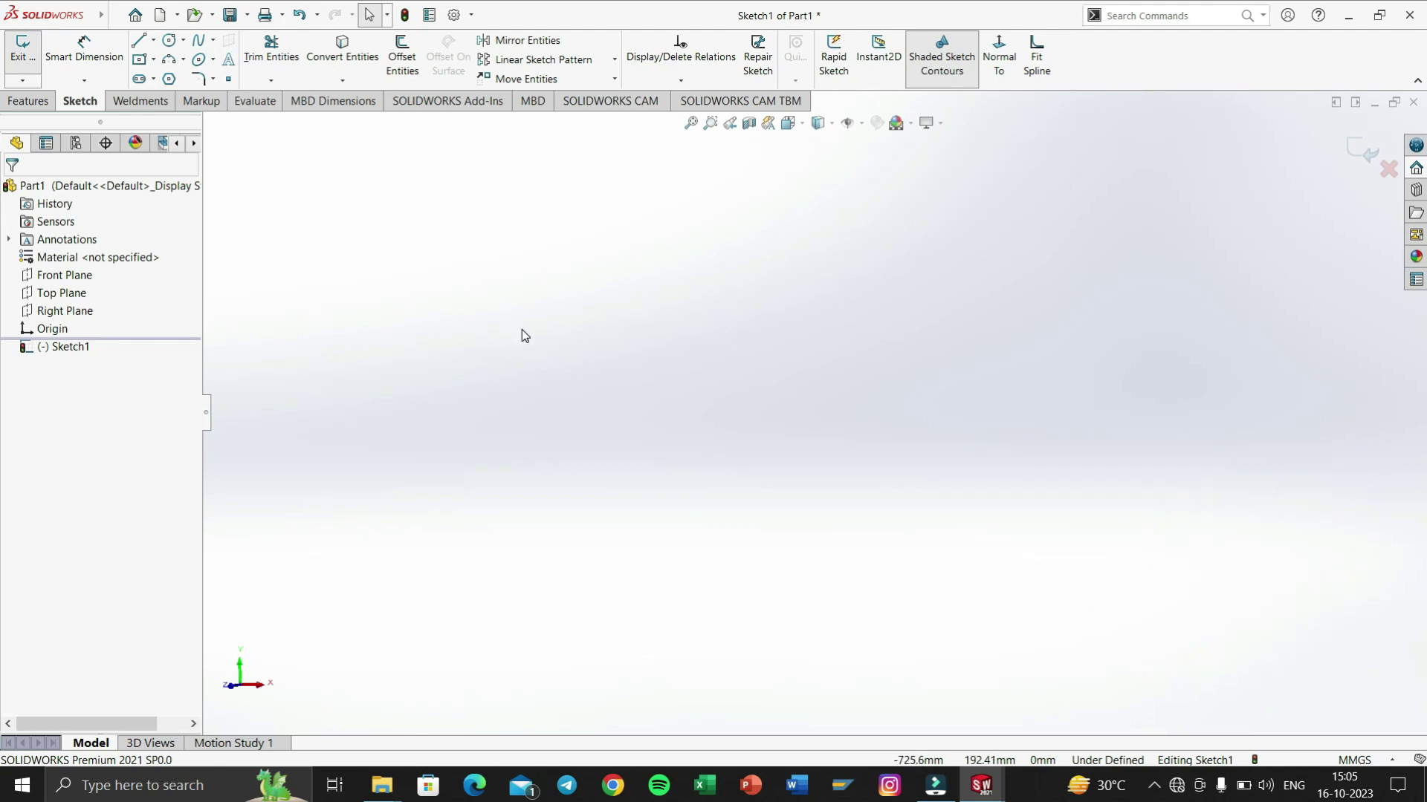
{"action": "scroll", "coordinate": [522, 336], "scroll_direction": "up", "scroll_amount": 5}
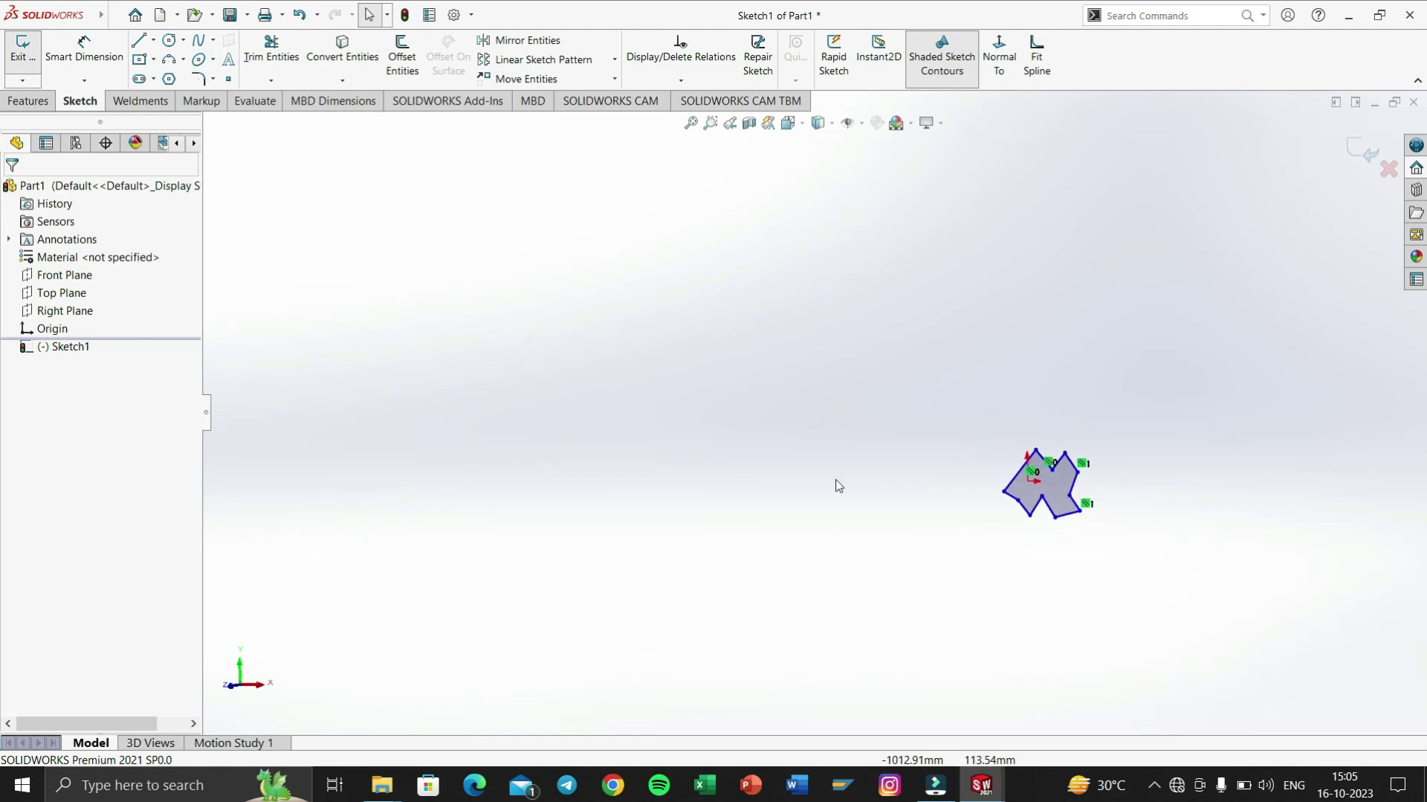
{"action": "scroll", "coordinate": [1055, 493], "scroll_direction": "down", "scroll_amount": 1}
{"action": "scroll", "coordinate": [1056, 493], "scroll_direction": "down", "scroll_amount": 6}
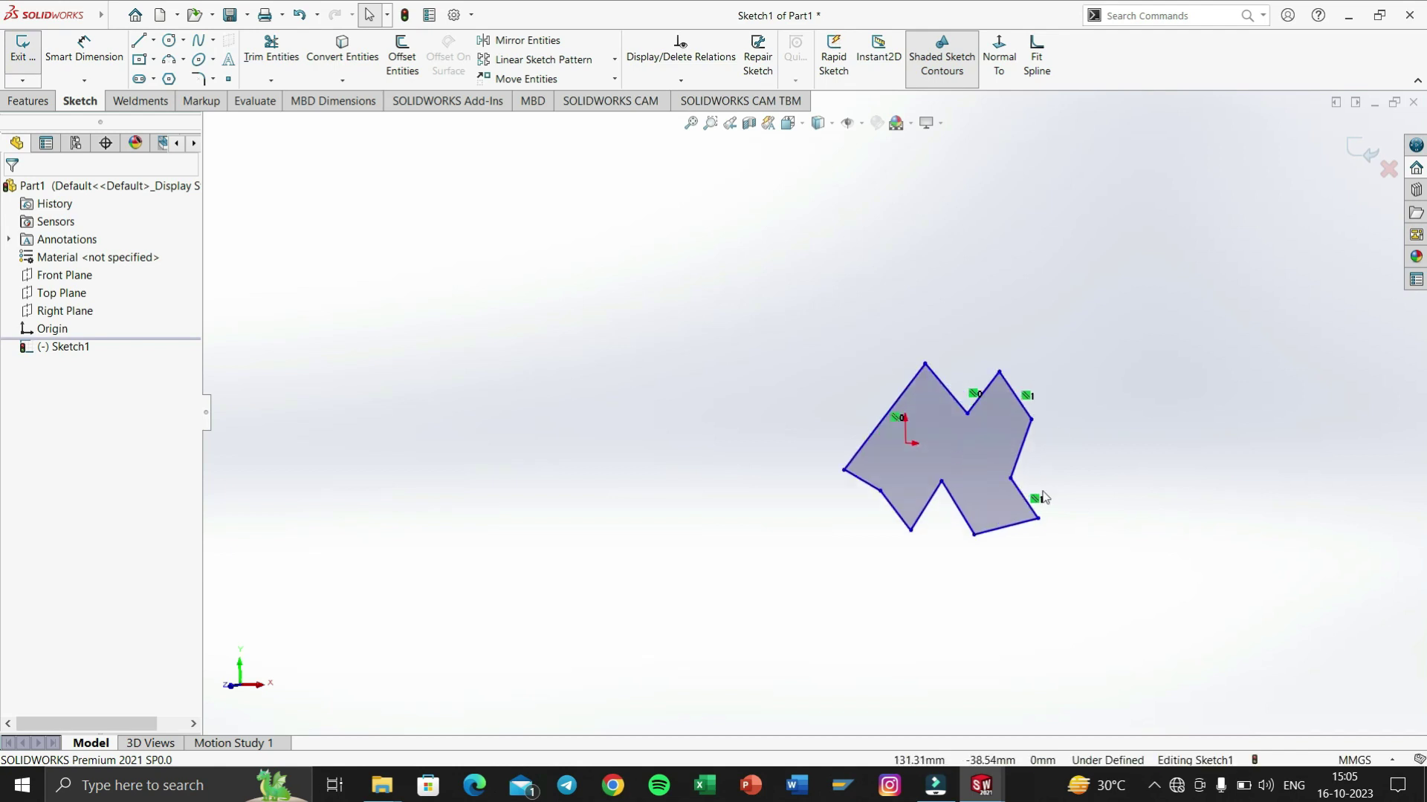
Zoom in and out around the outline's lower corners, finishing with the whole sketch fitted to the view.
{"action": "scroll", "coordinate": [835, 382], "scroll_direction": "down", "scroll_amount": 1}
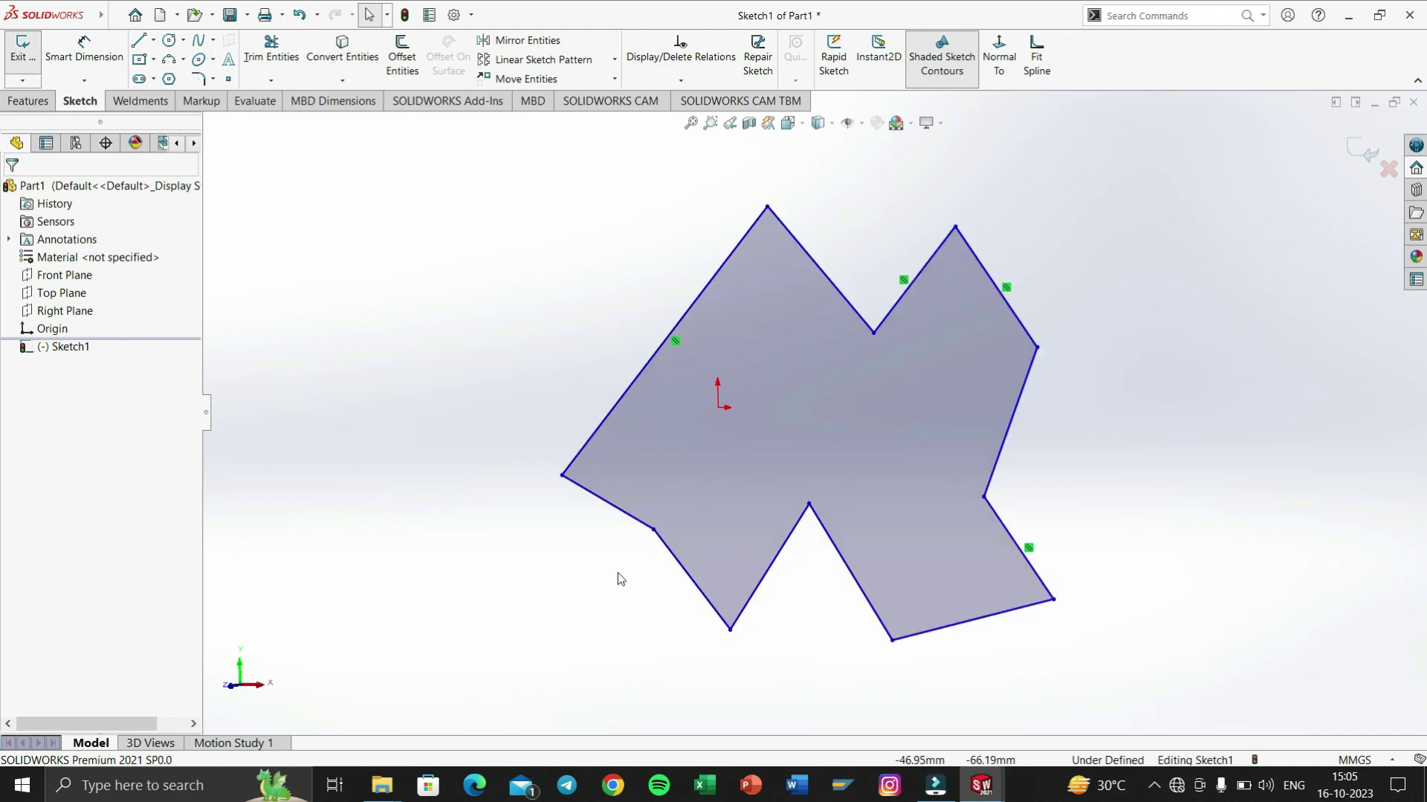
{"action": "scroll", "coordinate": [578, 609], "scroll_direction": "down", "scroll_amount": 3}
{"action": "scroll", "coordinate": [765, 557], "scroll_direction": "down", "scroll_amount": 3}
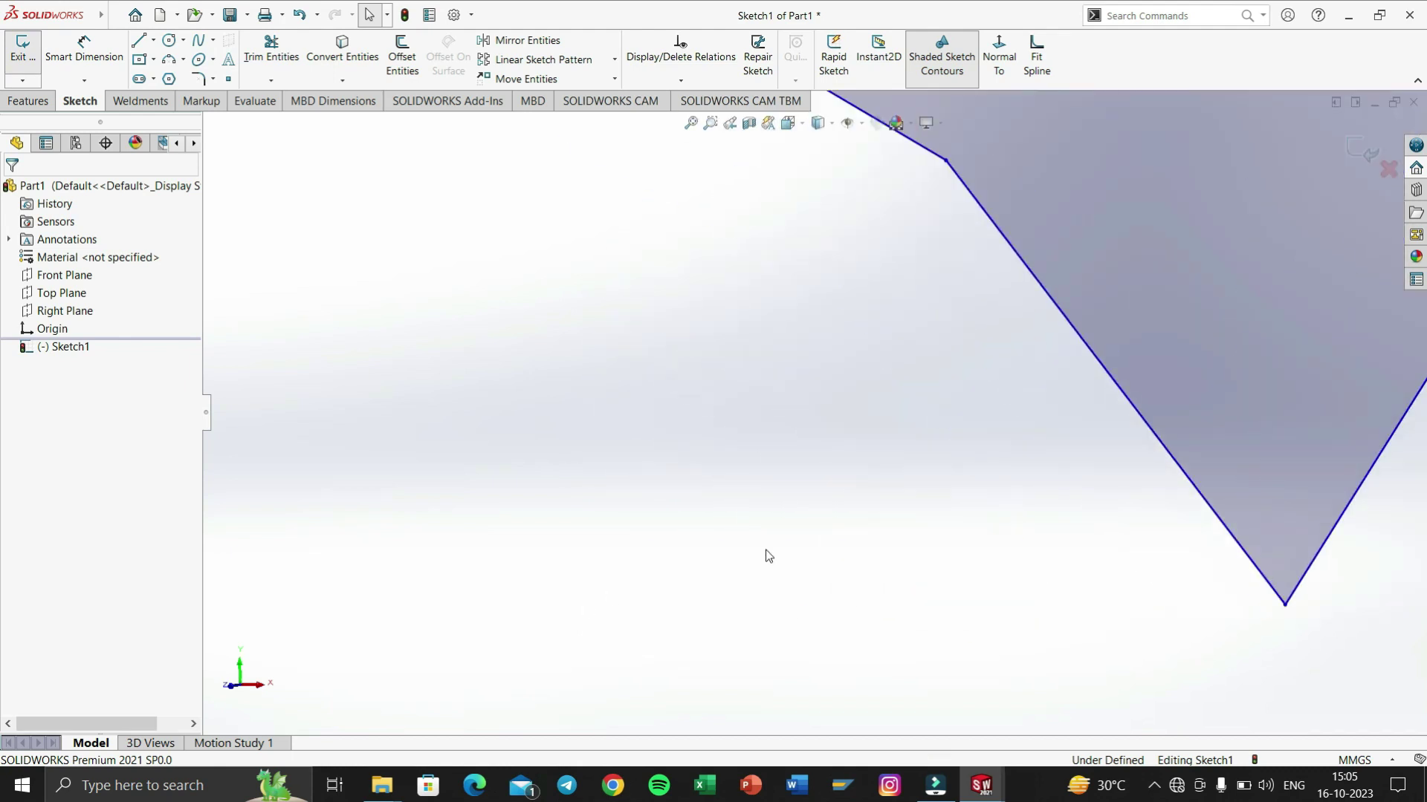
{"action": "scroll", "coordinate": [771, 558], "scroll_direction": "up", "scroll_amount": 6}
{"action": "scroll", "coordinate": [630, 636], "scroll_direction": "up", "scroll_amount": 10}
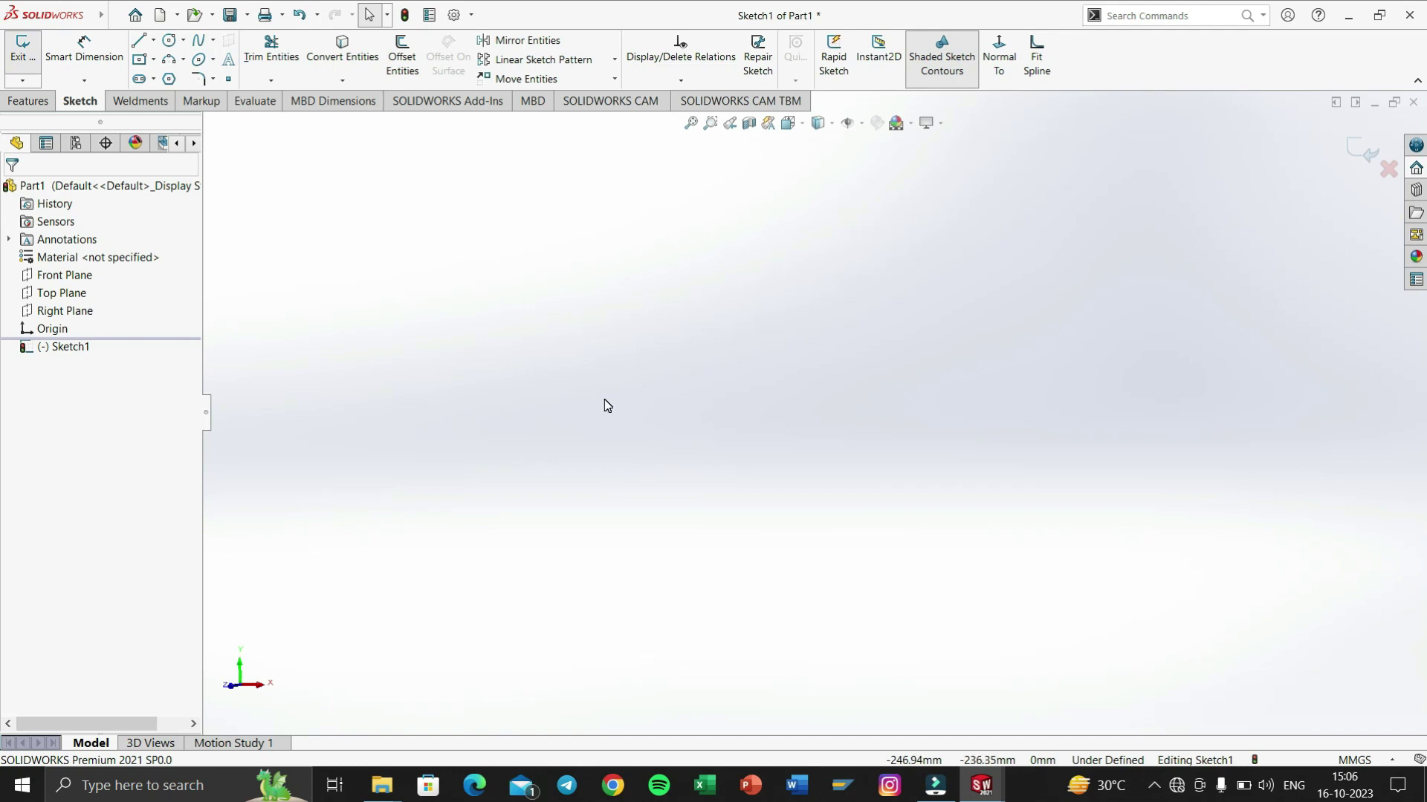
{"action": "key", "text": "f"}
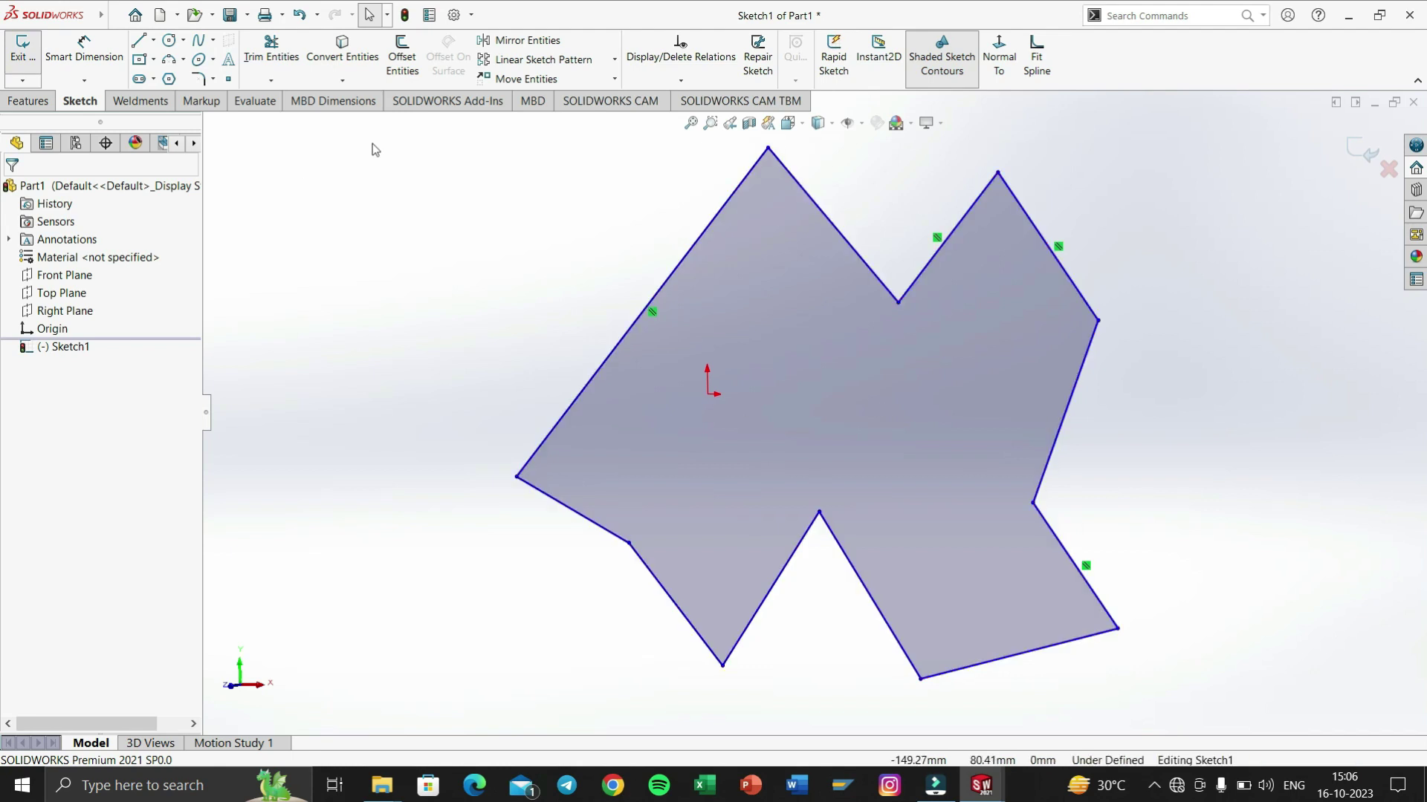
{"action": "left_click", "coordinate": [154, 41]}
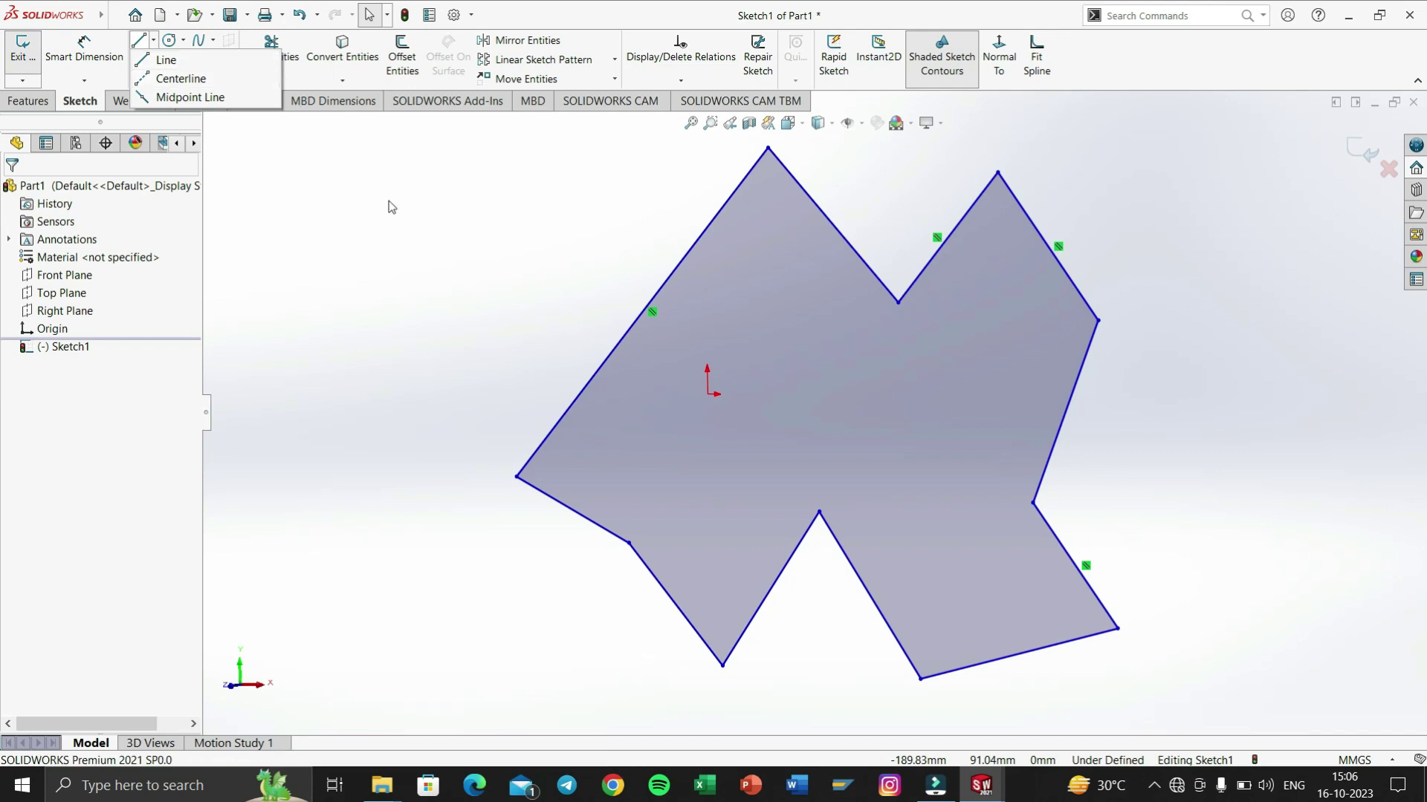
{"action": "left_click", "coordinate": [599, 321]}
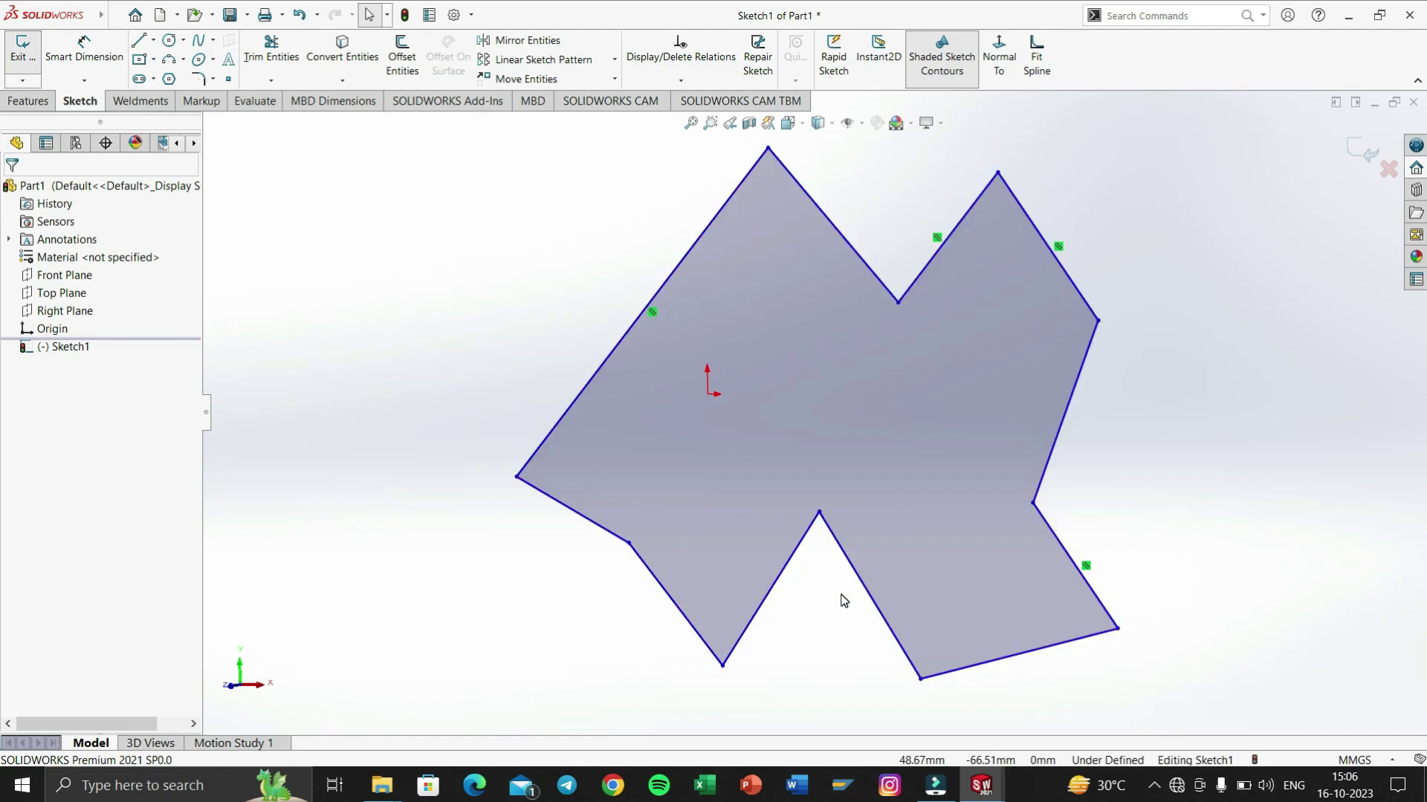
Delete the zigzag outline, first the short lower-left line, next the three adjoining lower lines together, and finally all remaining lines.
{"action": "left_click", "coordinate": [570, 515]}
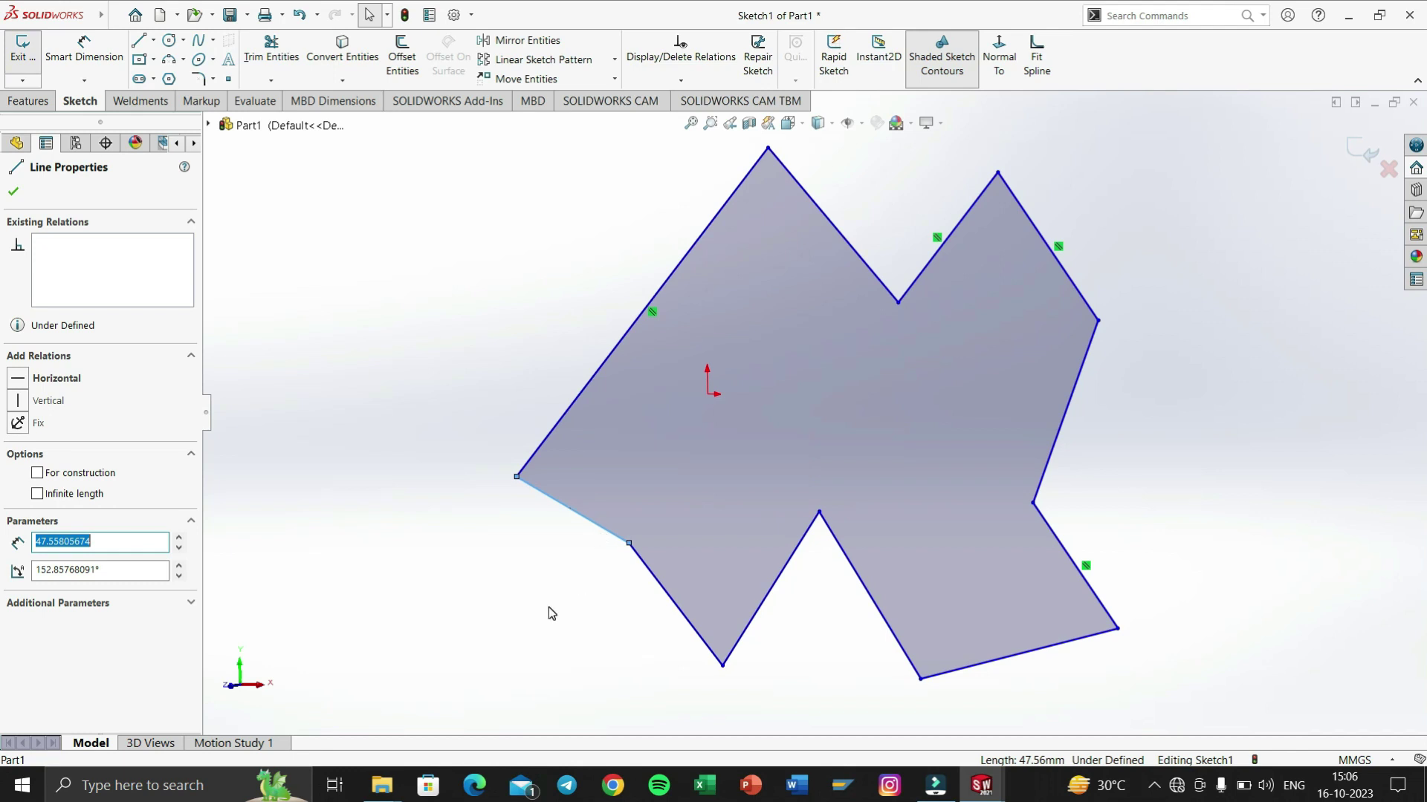
{"action": "key", "text": "Delete"}
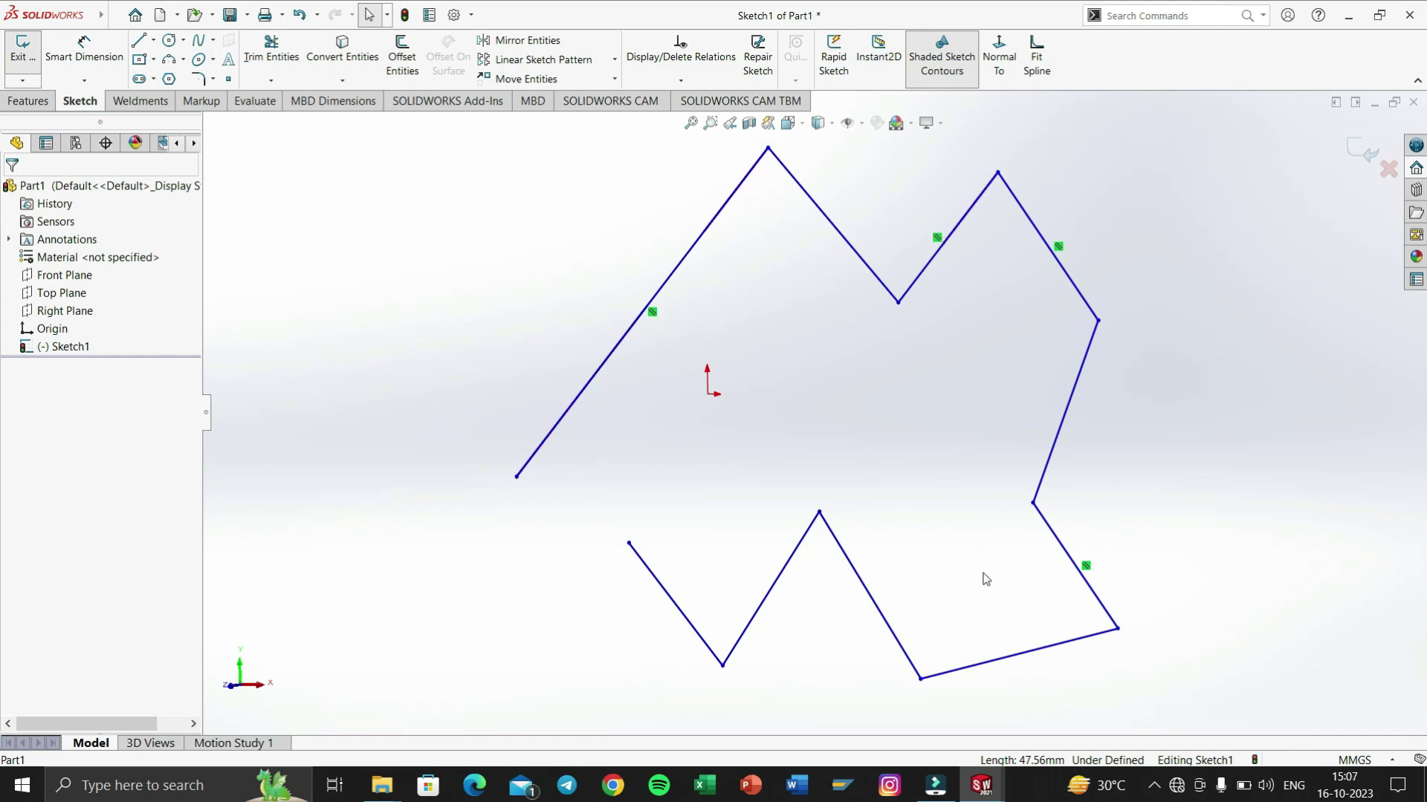
{"action": "left_click", "coordinate": [668, 595]}
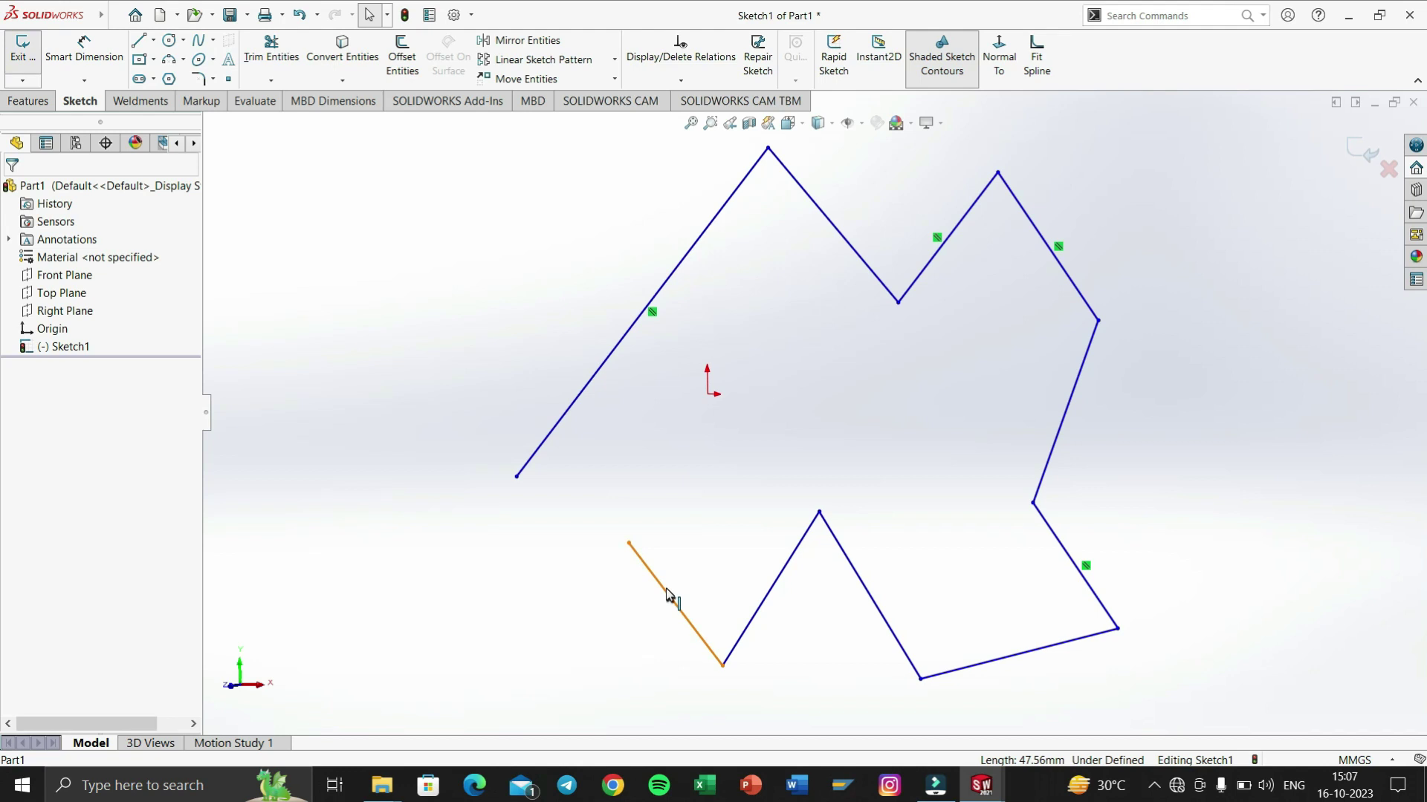
{"action": "left_click", "coordinate": [793, 563], "text": "ctrl"}
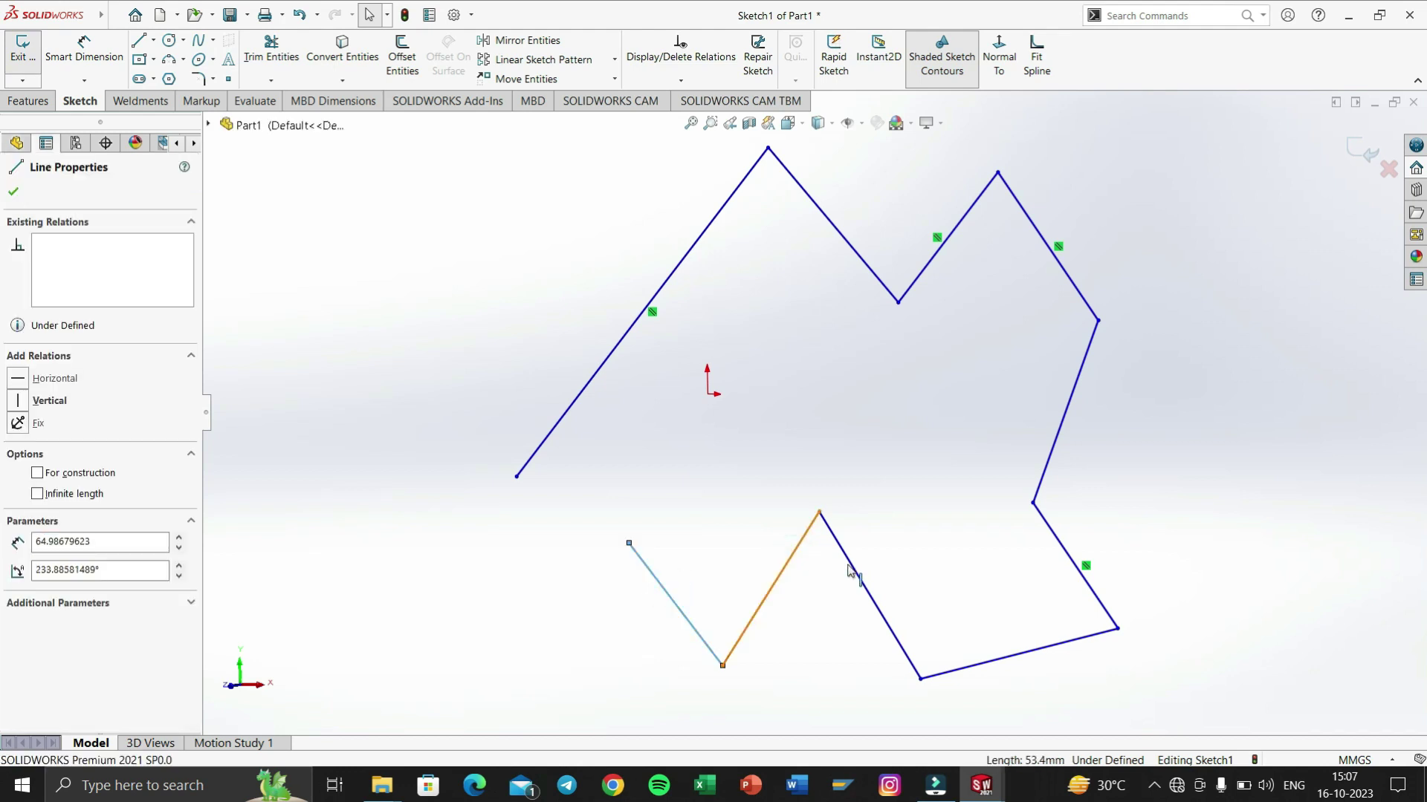
{"action": "left_click", "coordinate": [848, 562], "text": "ctrl"}
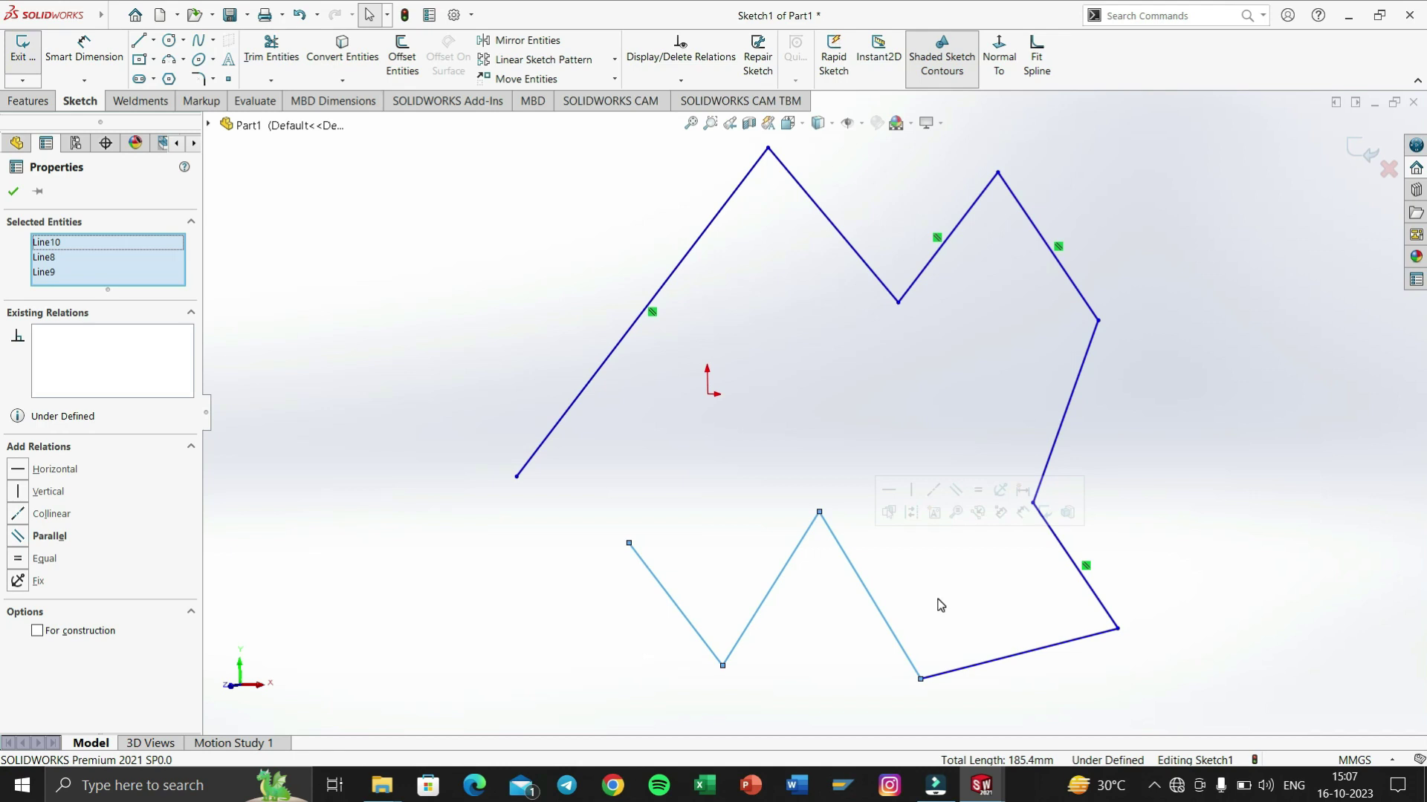
{"action": "key", "text": "Delete"}
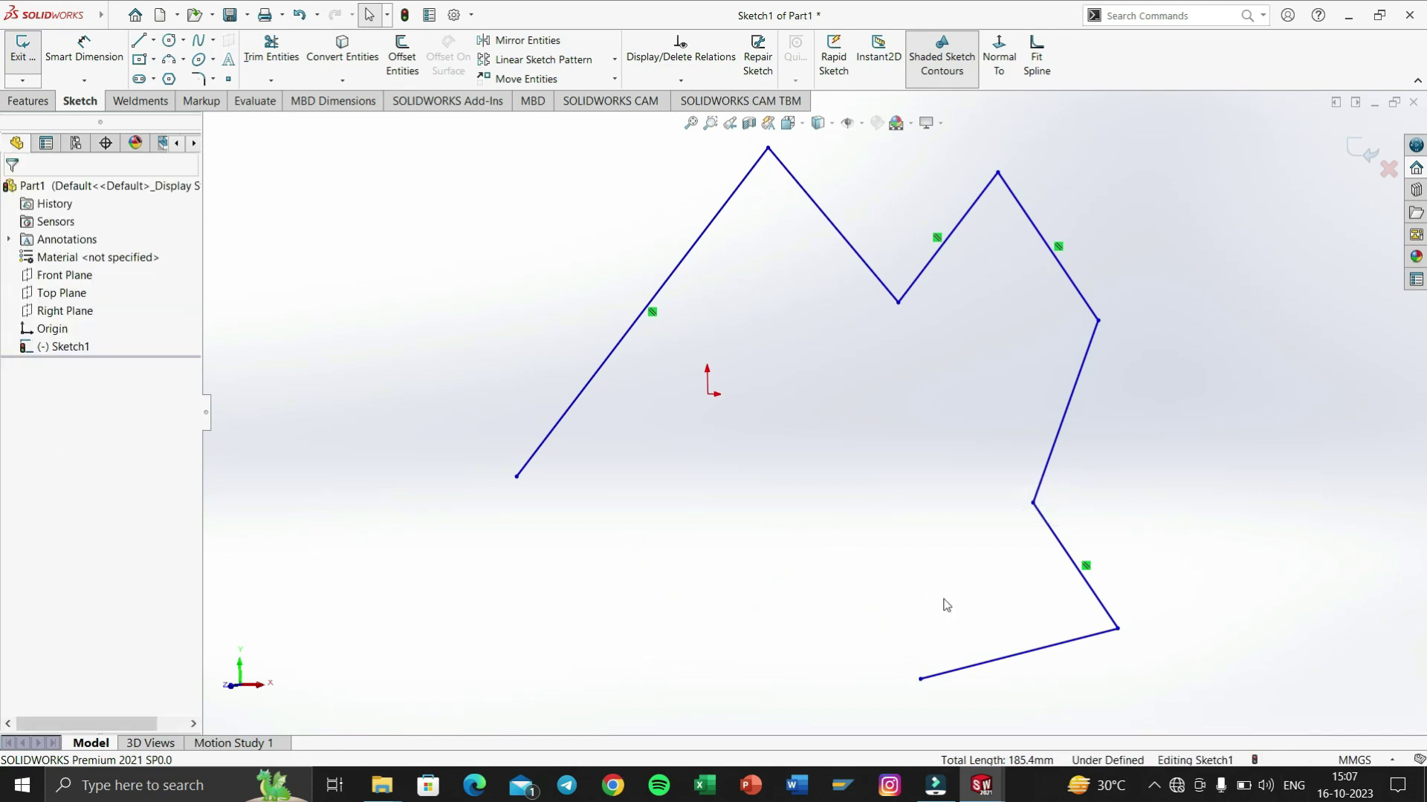
{"action": "mouse_move", "coordinate": [1153, 689]}
{"action": "left_mouse_down"}
{"action": "mouse_move", "coordinate": [544, 191]}
{"action": "mouse_move", "coordinate": [387, 116]}
{"action": "left_mouse_up"}
{"action": "key", "text": "Delete"}
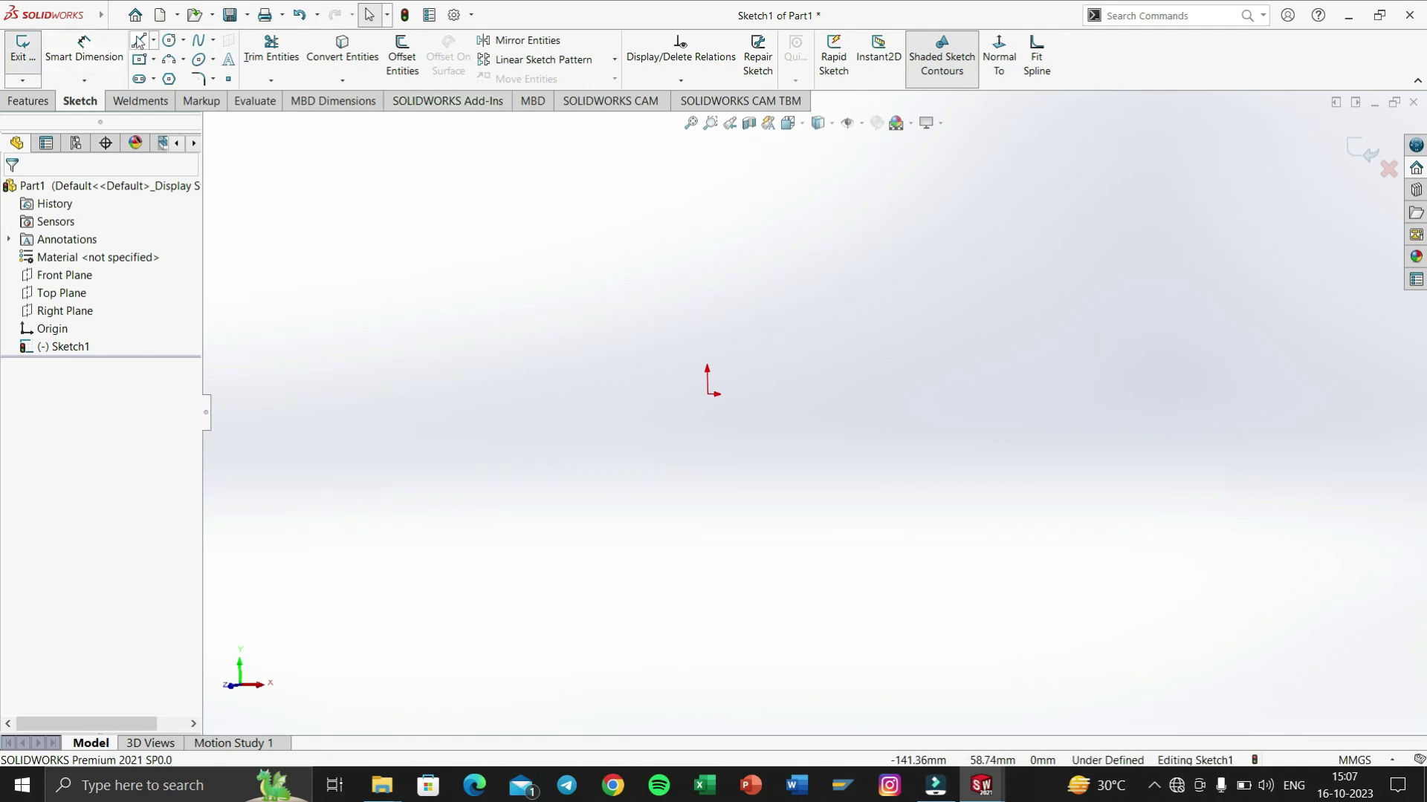
Sketch a closed L-shaped outline of six horizontal and vertical lines from the origin, beginning about 70 mm across, 57 mm up and 104 mm across.
{"action": "left_click", "coordinate": [138, 40]}
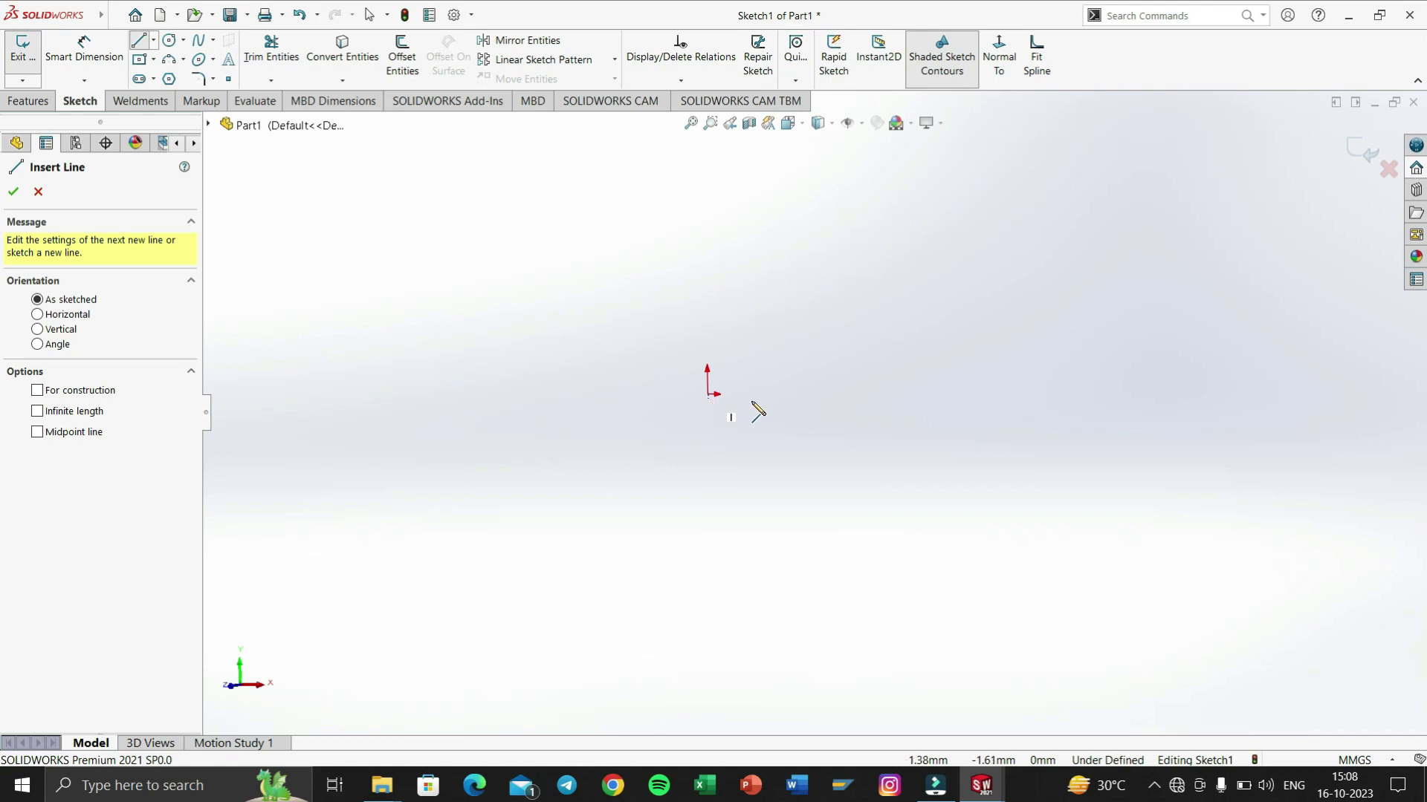
{"action": "left_click", "coordinate": [706, 393]}
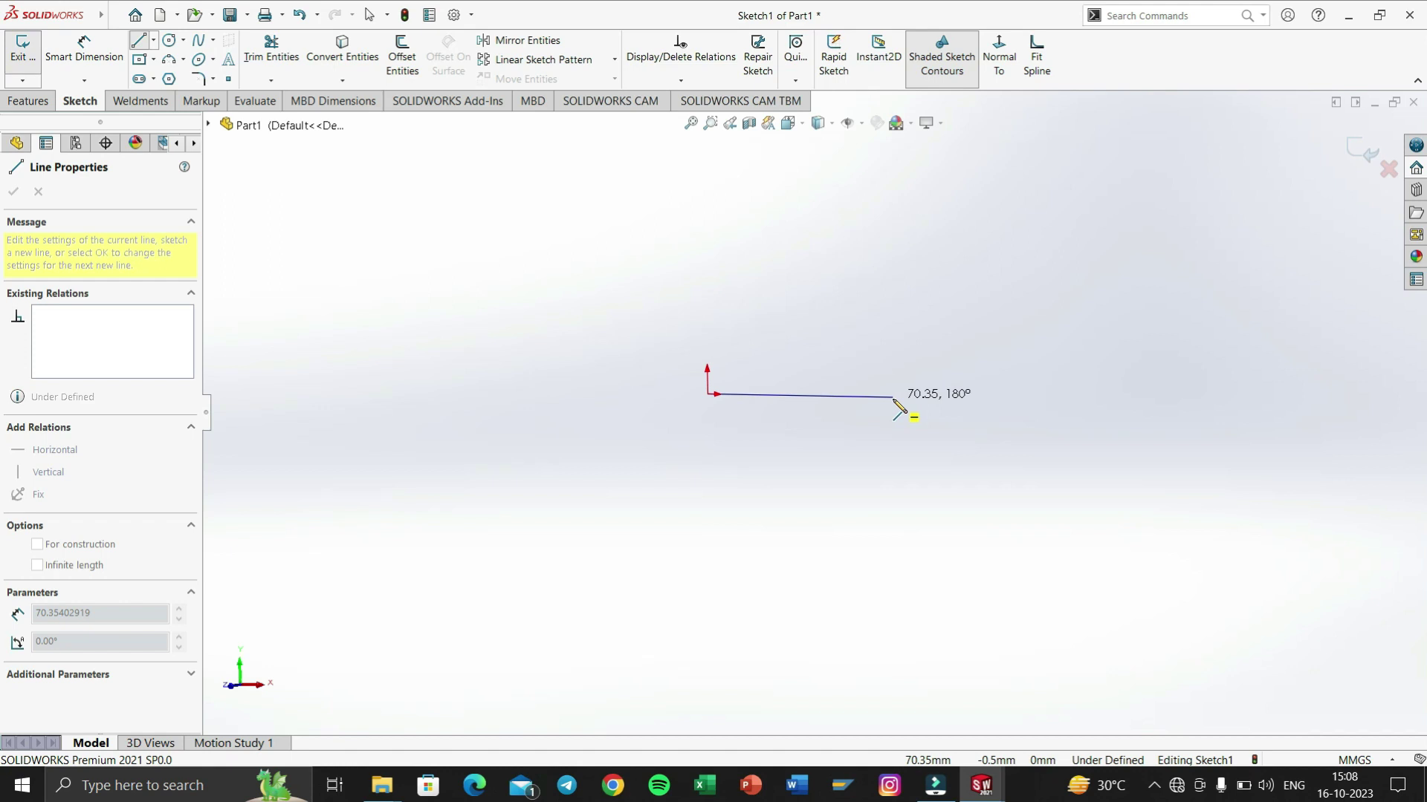
{"action": "left_click", "coordinate": [892, 397]}
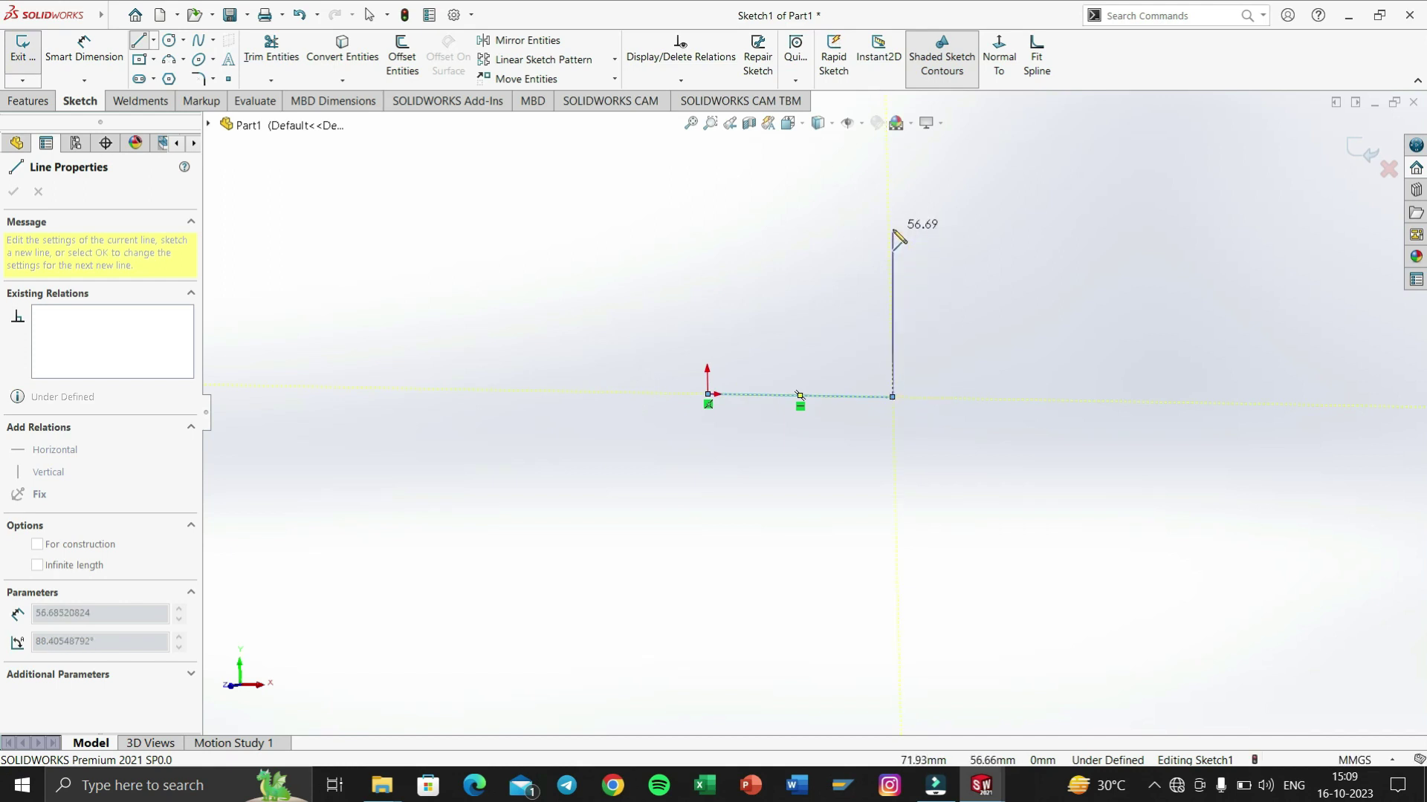
{"action": "left_click", "coordinate": [893, 230]}
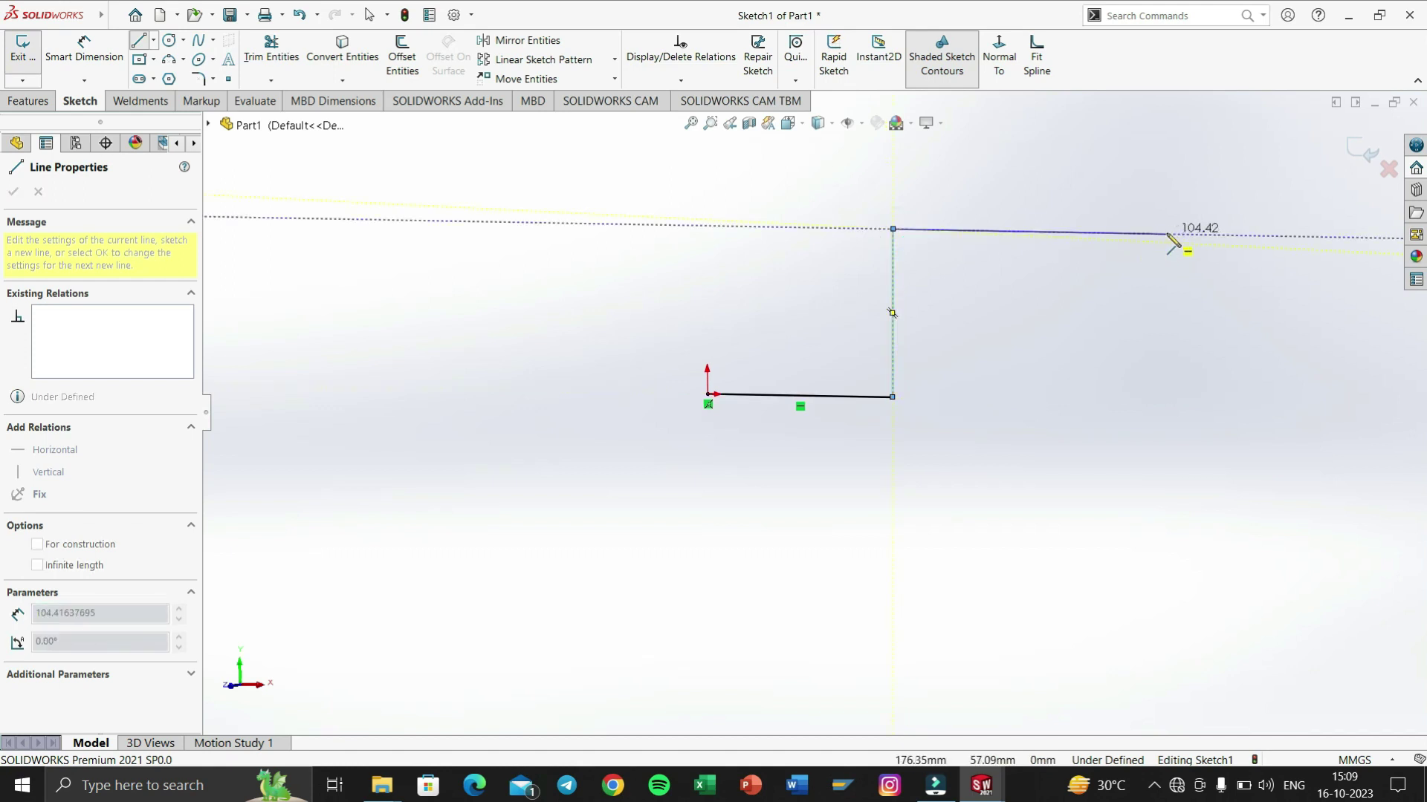
{"action": "left_click", "coordinate": [1167, 235]}
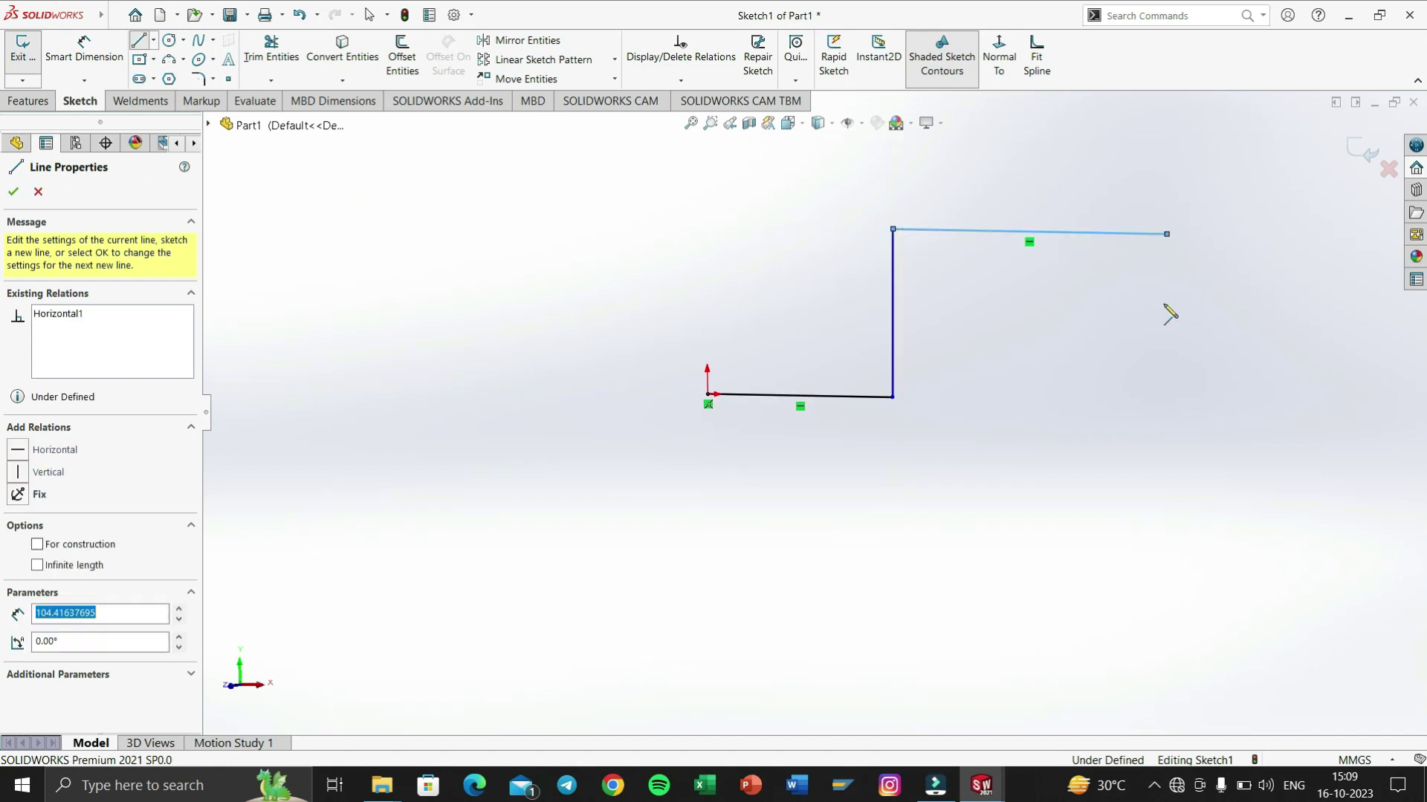
{"action": "left_click", "coordinate": [1174, 597]}
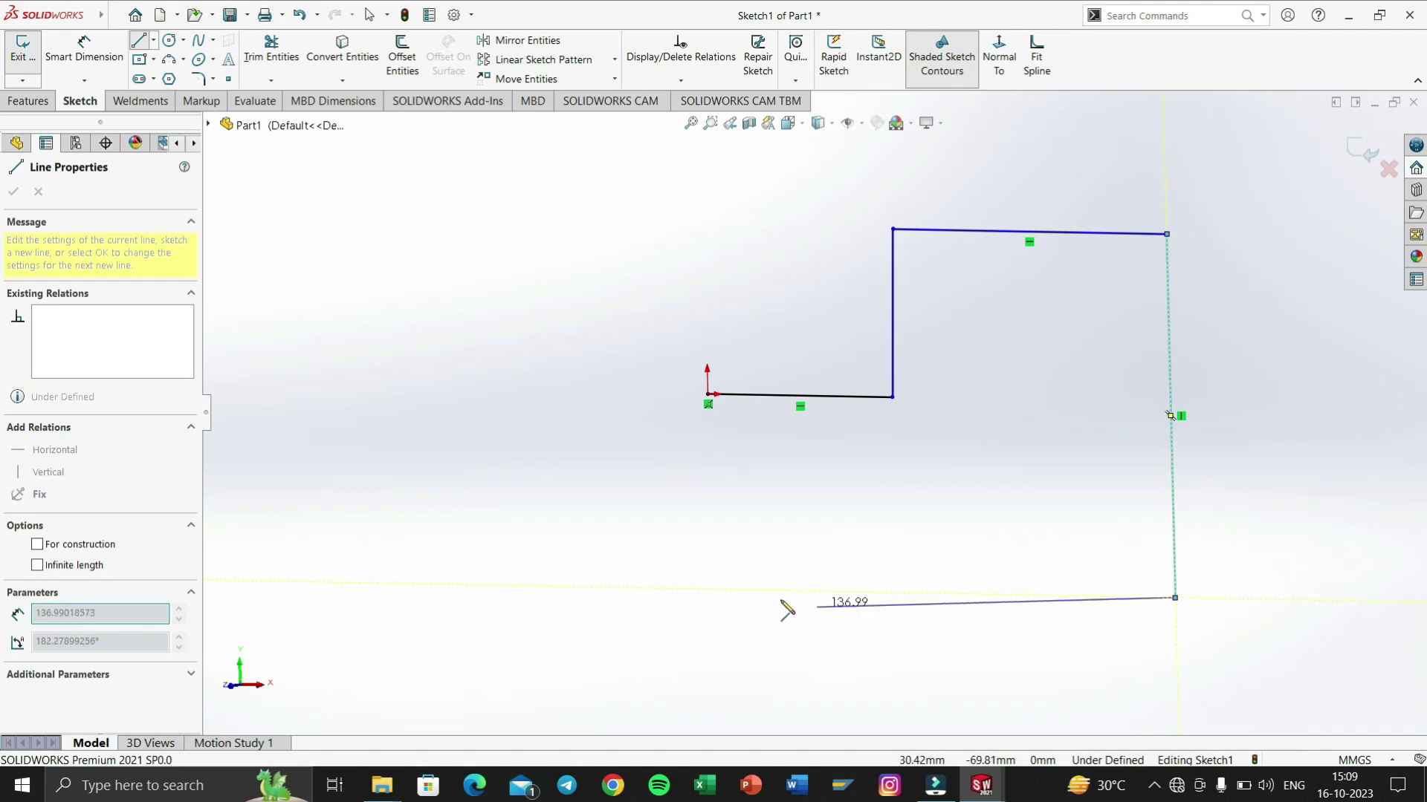
{"action": "left_click", "coordinate": [713, 589]}
{"action": "left_click", "coordinate": [707, 395]}
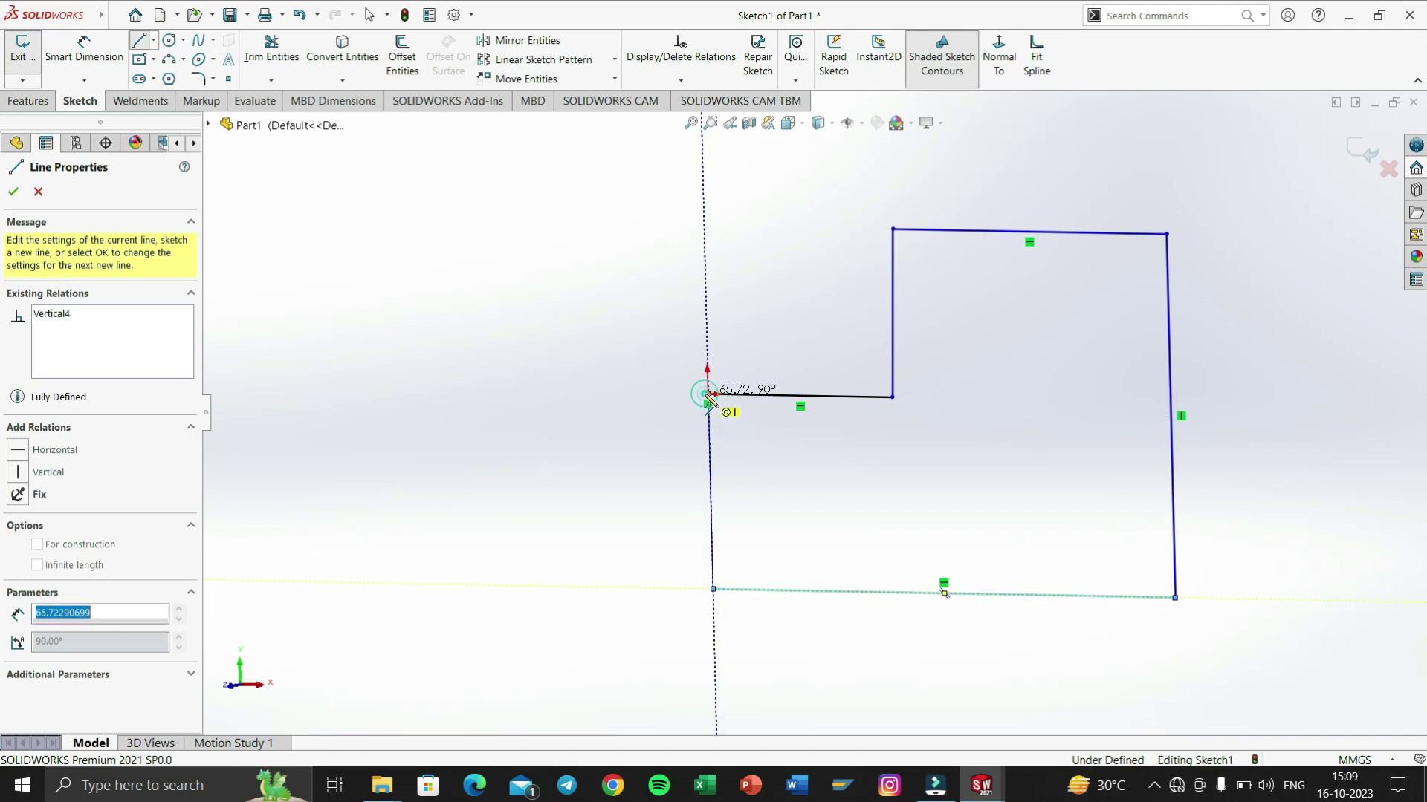
{"action": "left_click", "coordinate": [707, 396]}
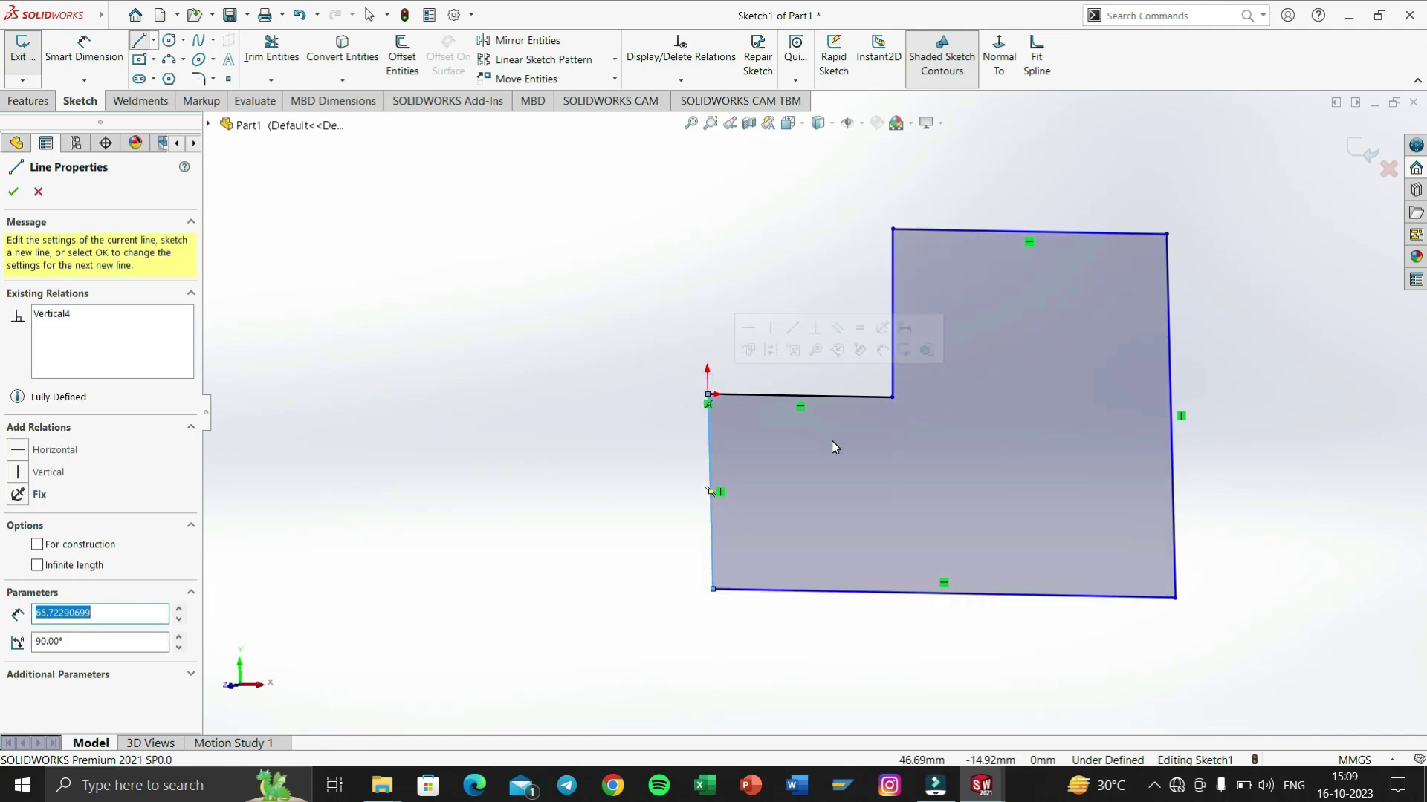
{"action": "key", "text": "Escape"}
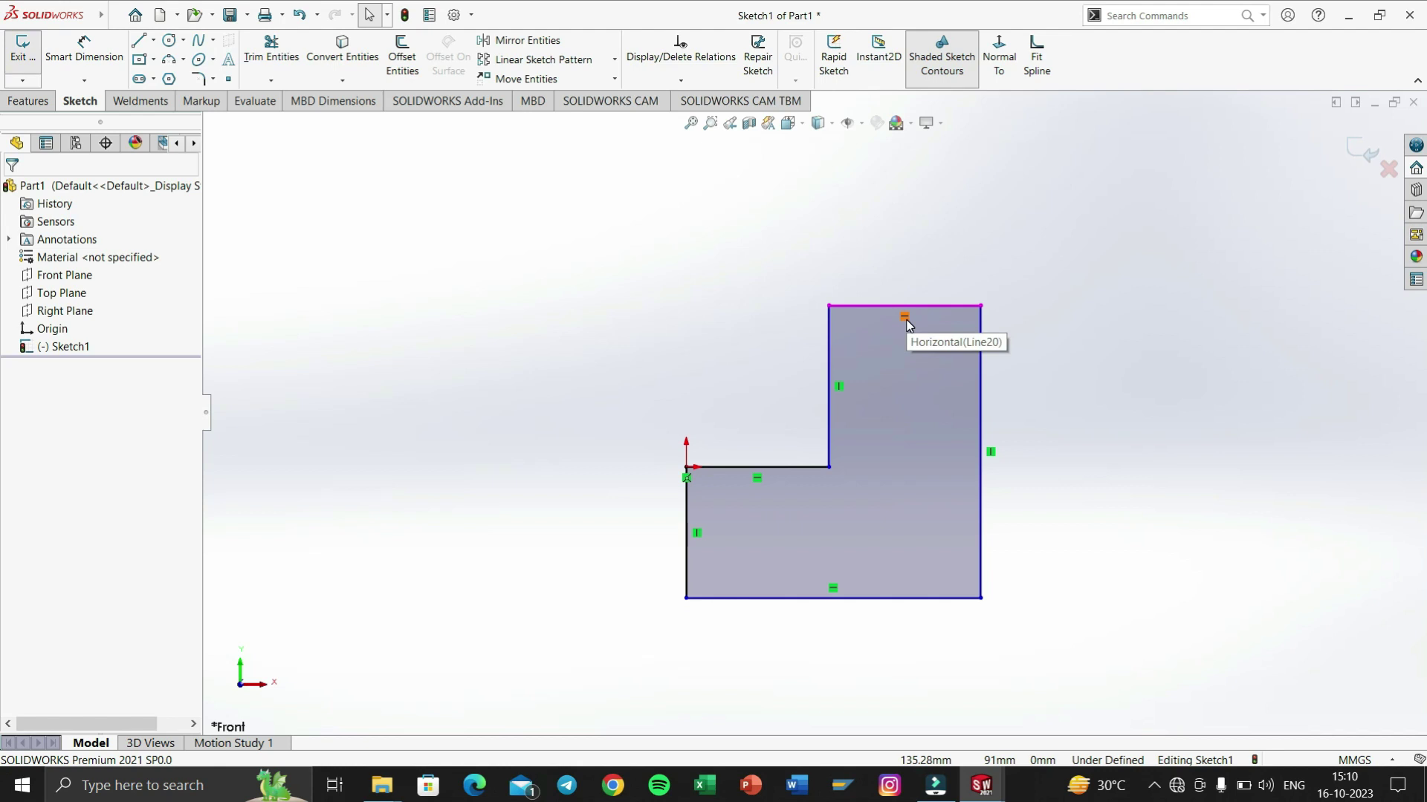
Dimension the horizontal line that starts at the origin and set its length to 100 mm.
{"action": "left_click", "coordinate": [66, 57]}
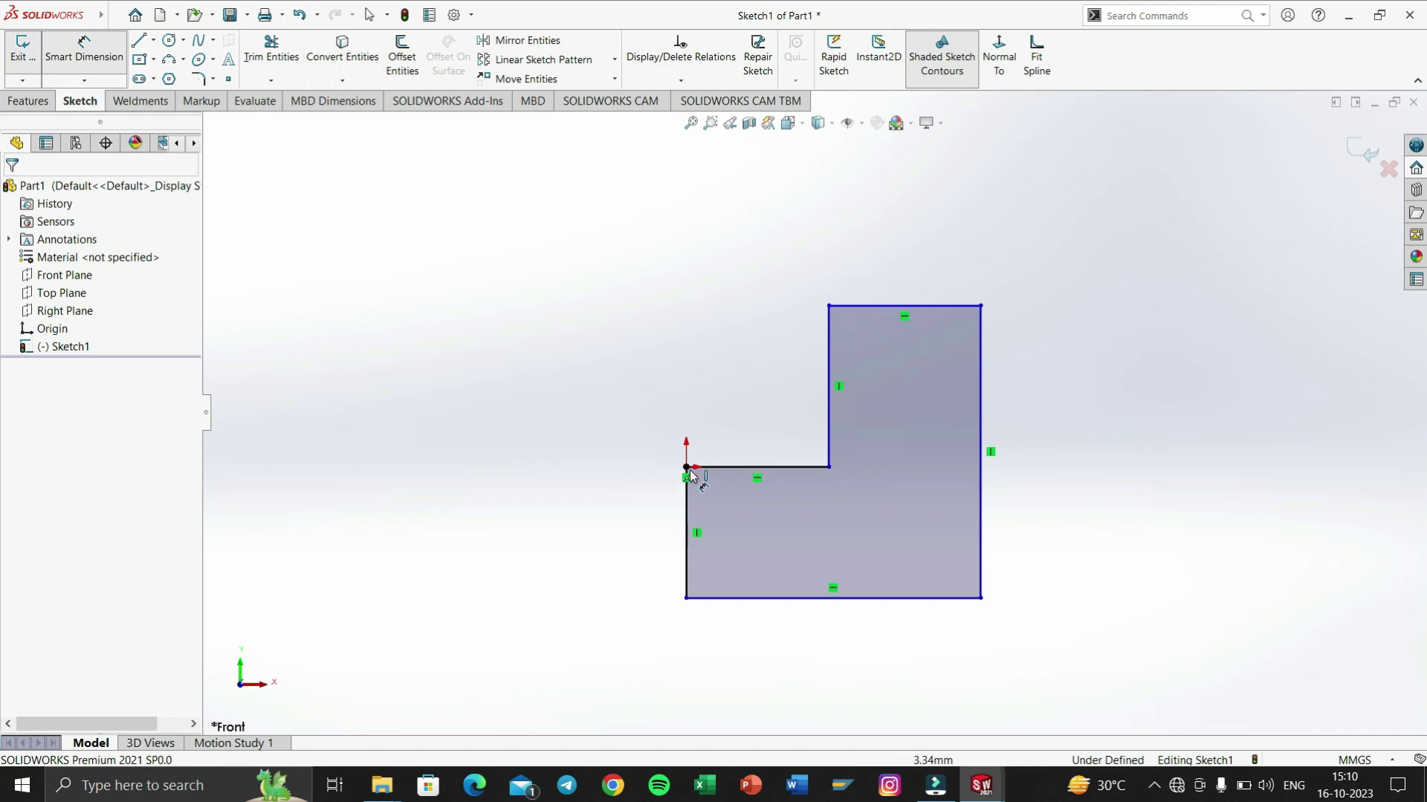
{"action": "left_click", "coordinate": [799, 475]}
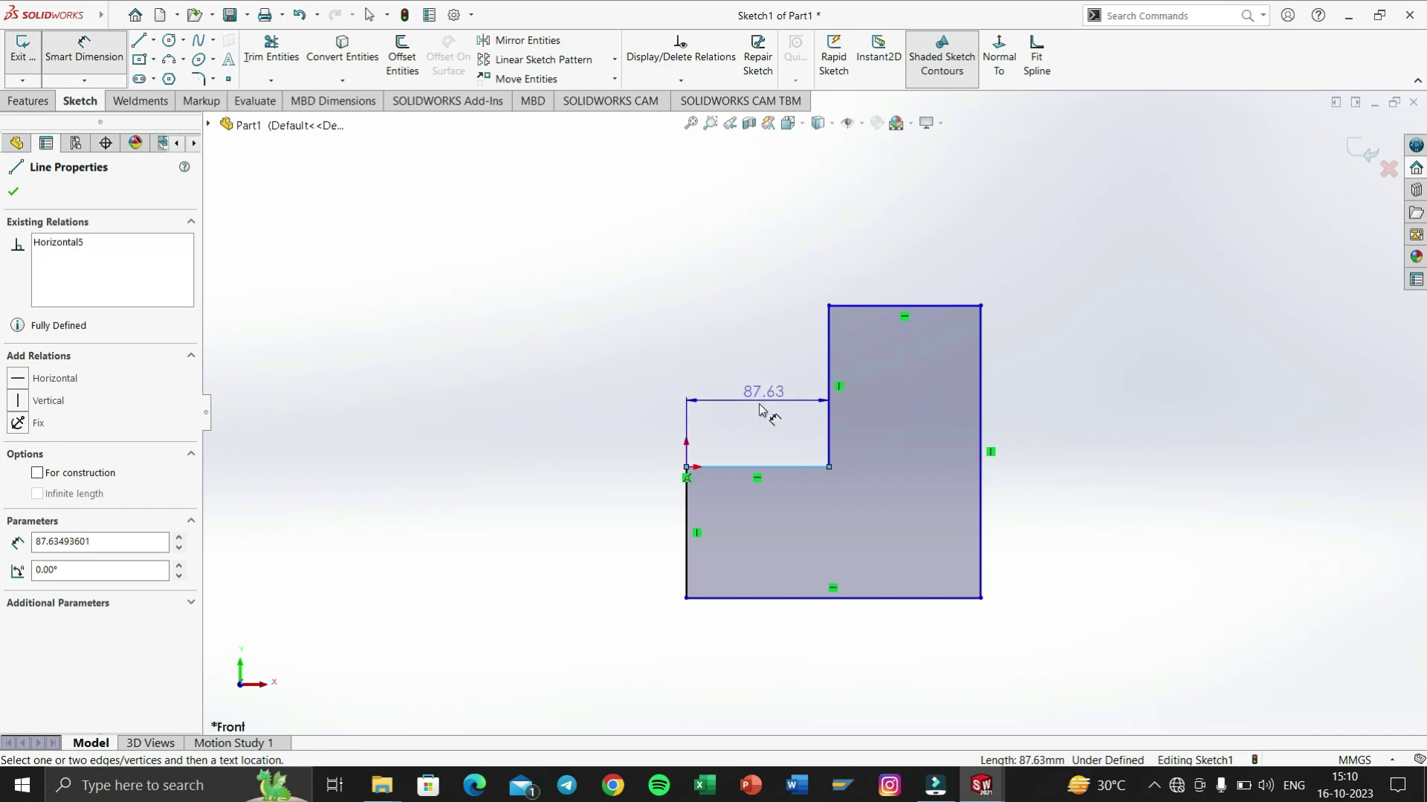
{"action": "left_click", "coordinate": [757, 408]}
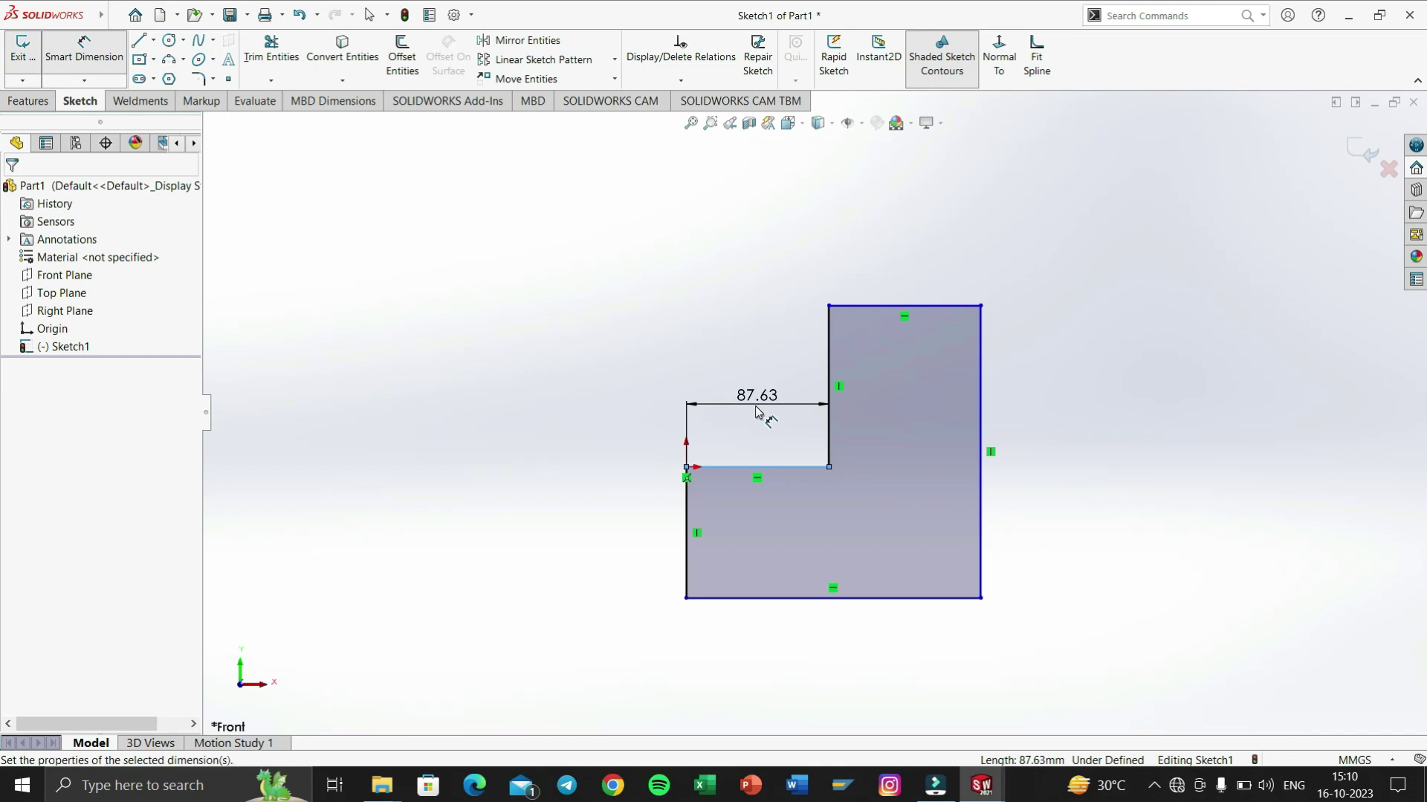
{"action": "double_click", "coordinate": [757, 408]}
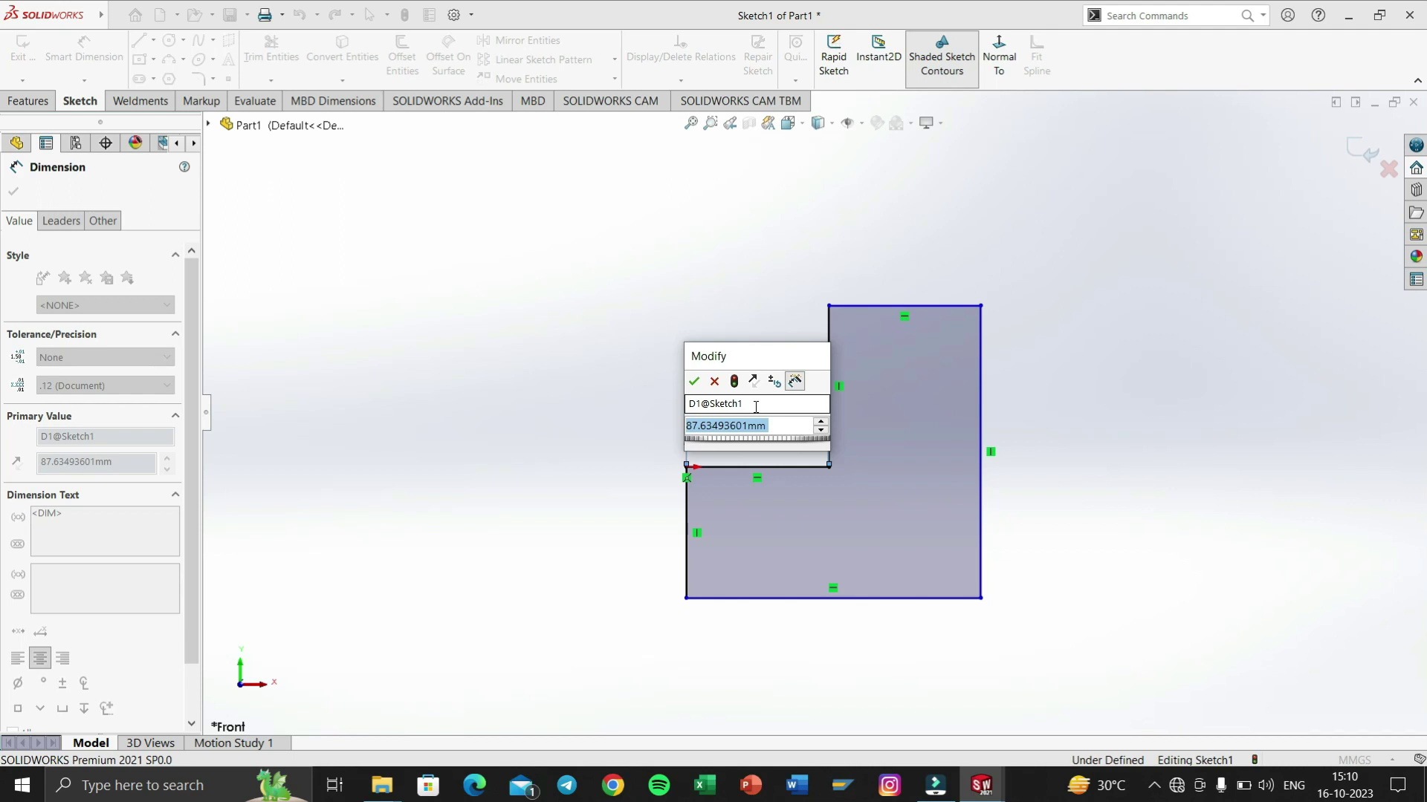
{"action": "type", "text": "100"}
{"action": "key", "text": "Return"}
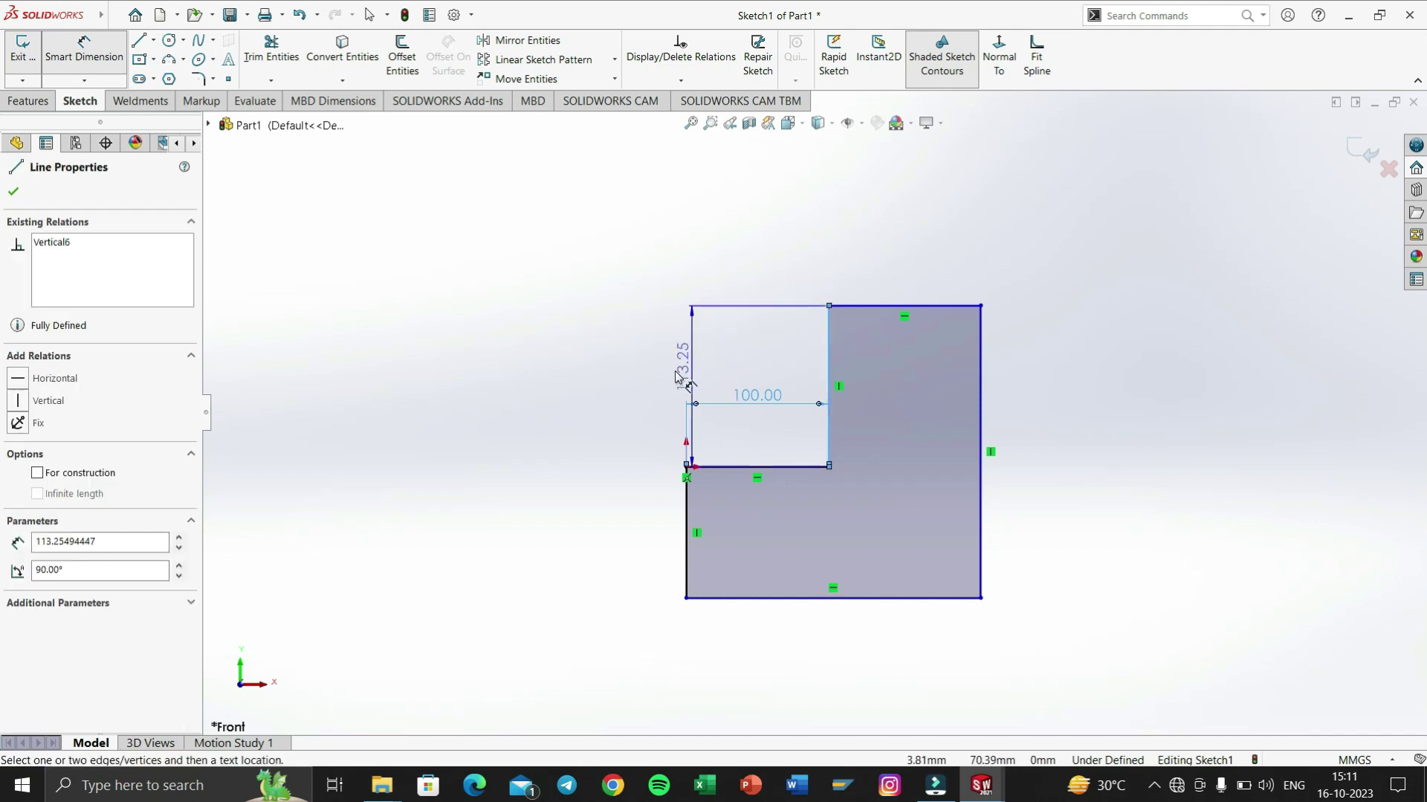
Dimension the inner vertical line and the upper horizontal line of the L-shape at 100 mm each.
{"action": "left_click", "coordinate": [623, 384]}
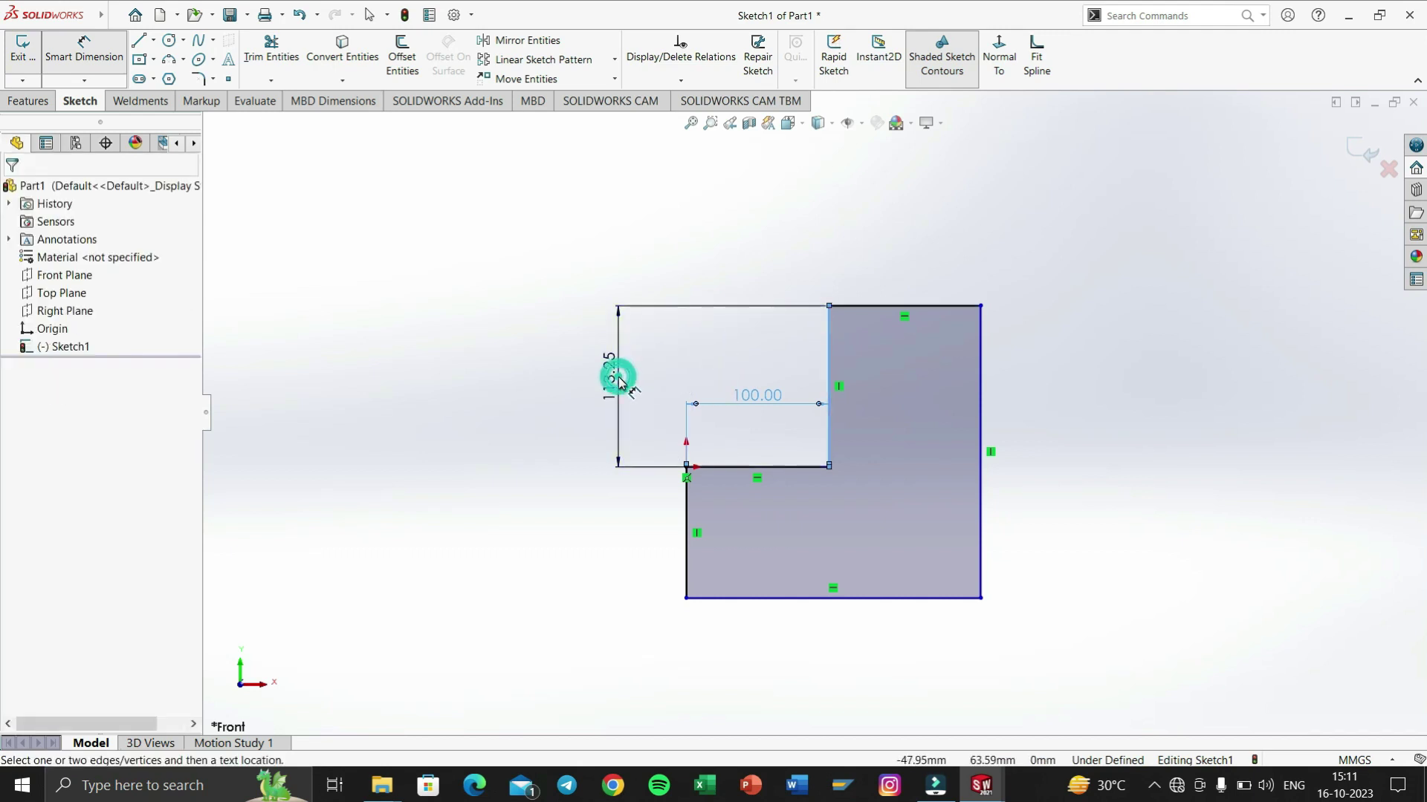
{"action": "type", "text": "100"}
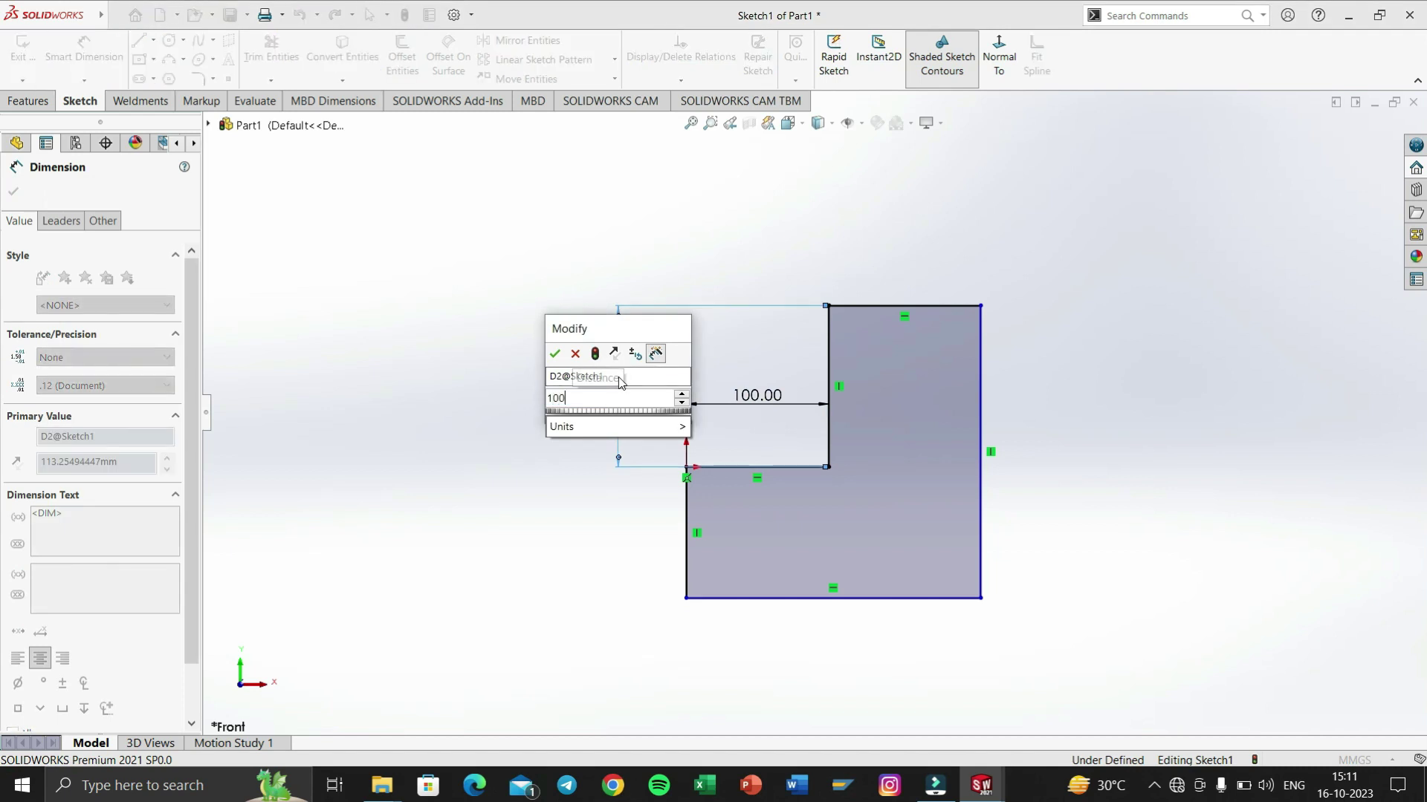
{"action": "key", "text": "Return"}
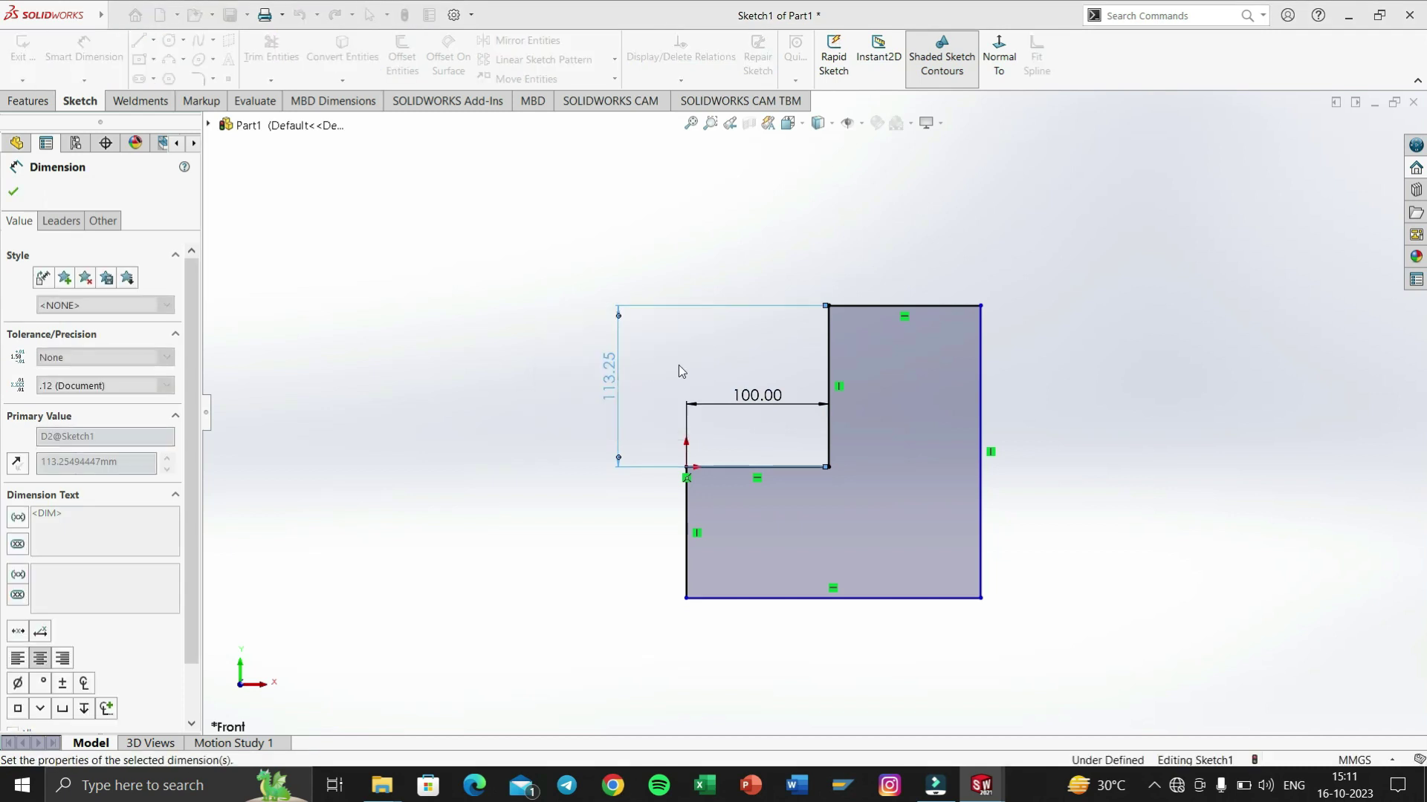
{"action": "left_click", "coordinate": [875, 325]}
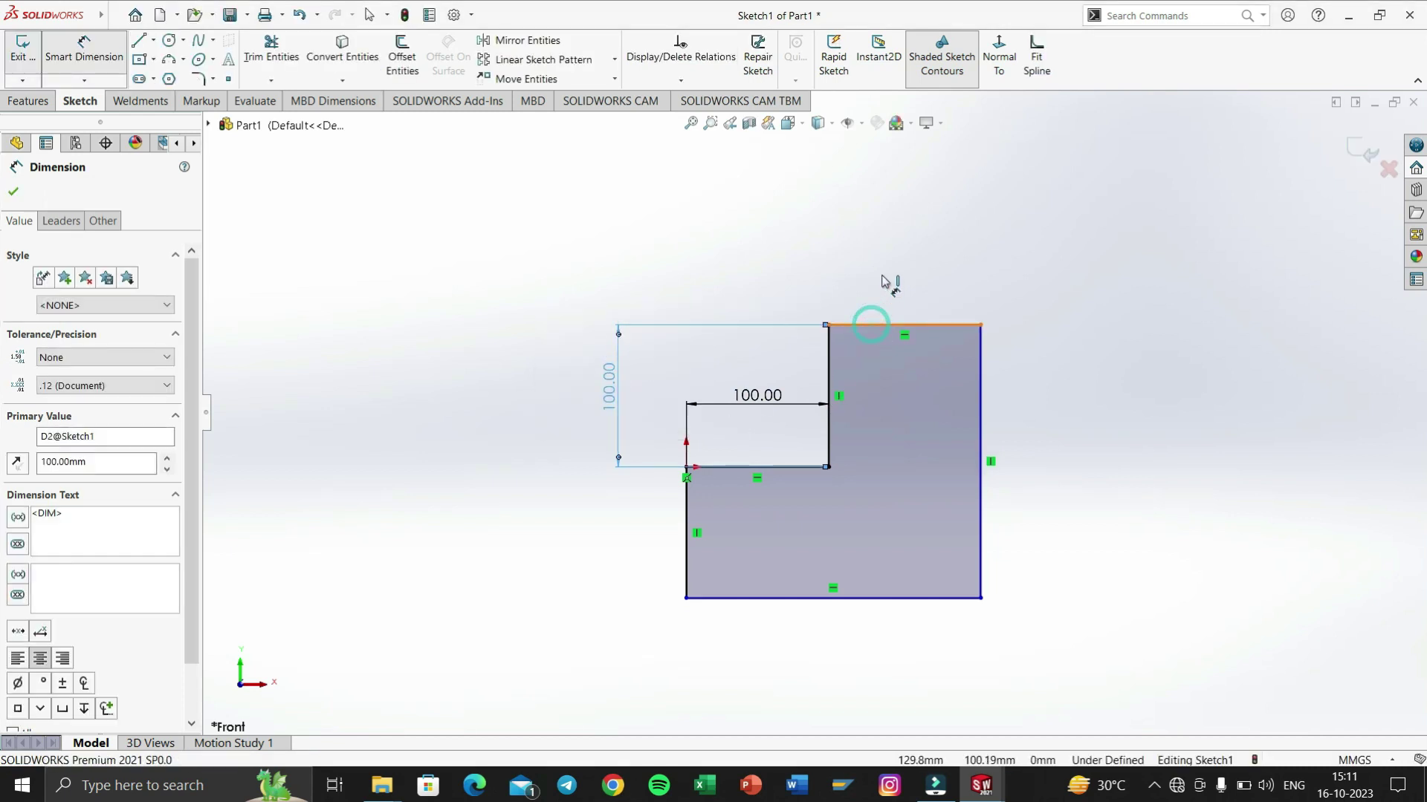
{"action": "left_click", "coordinate": [883, 277]}
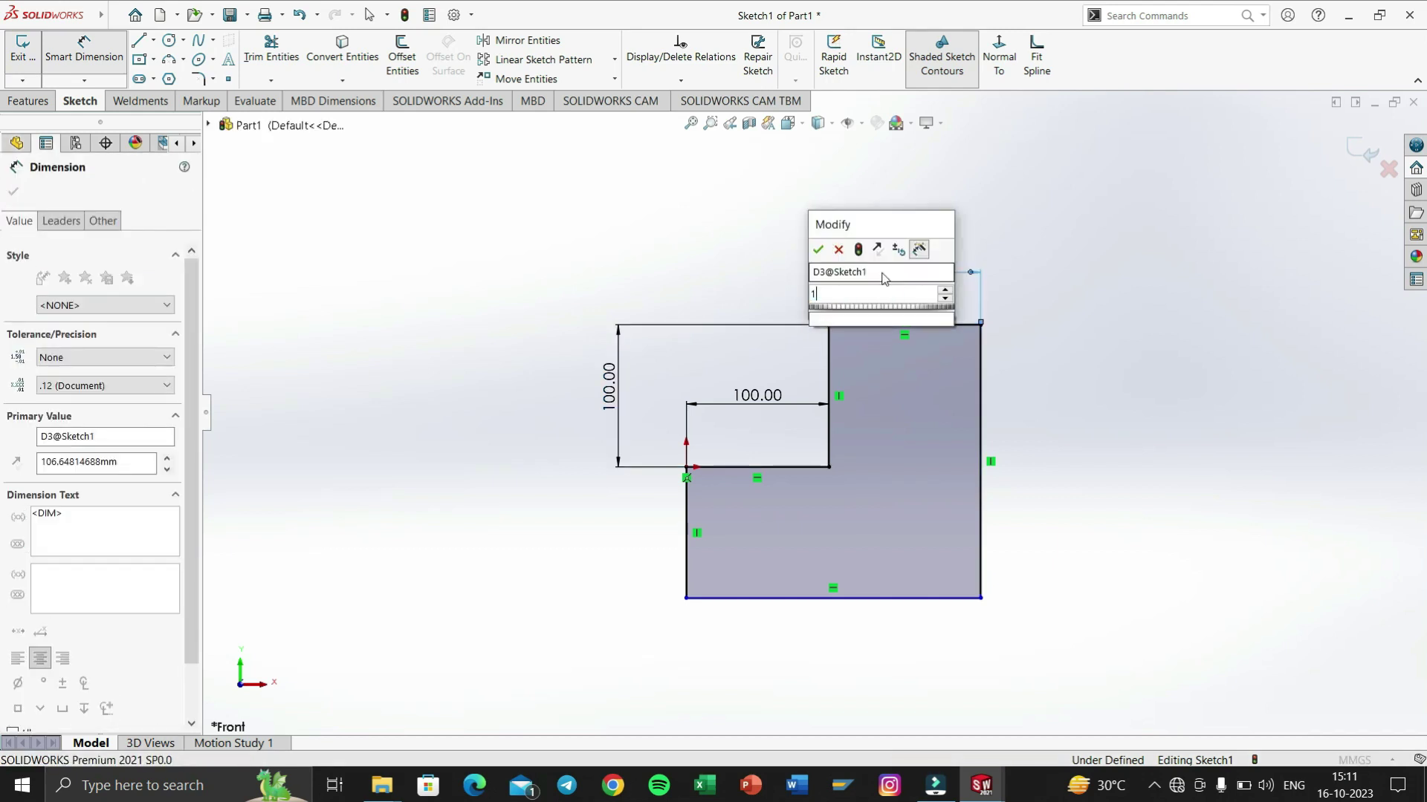
{"action": "type", "text": "100"}
{"action": "key", "text": "Return"}
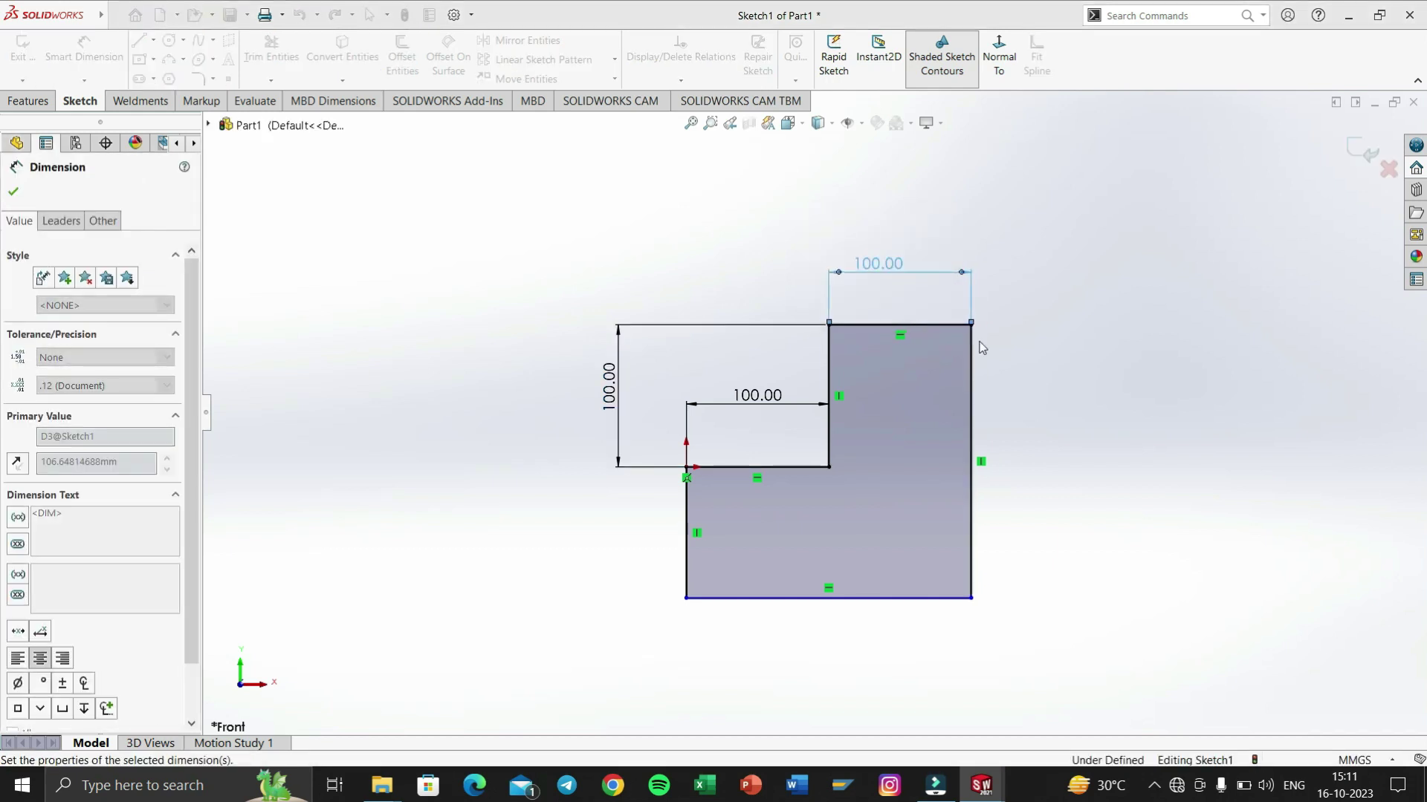
Dimension the long right vertical line of the L-shape at 200 mm.
{"action": "left_click", "coordinate": [973, 356]}
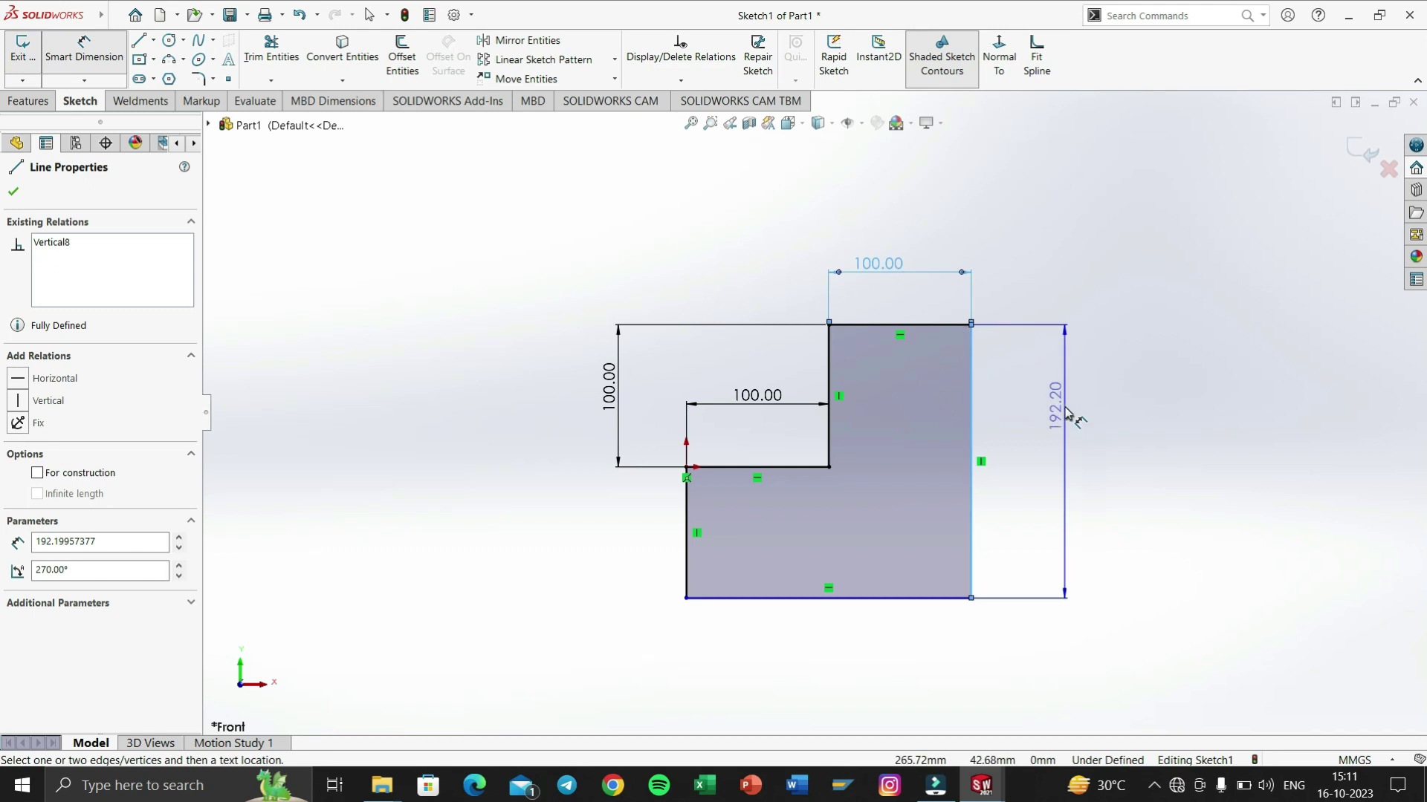
{"action": "left_click", "coordinate": [1064, 406]}
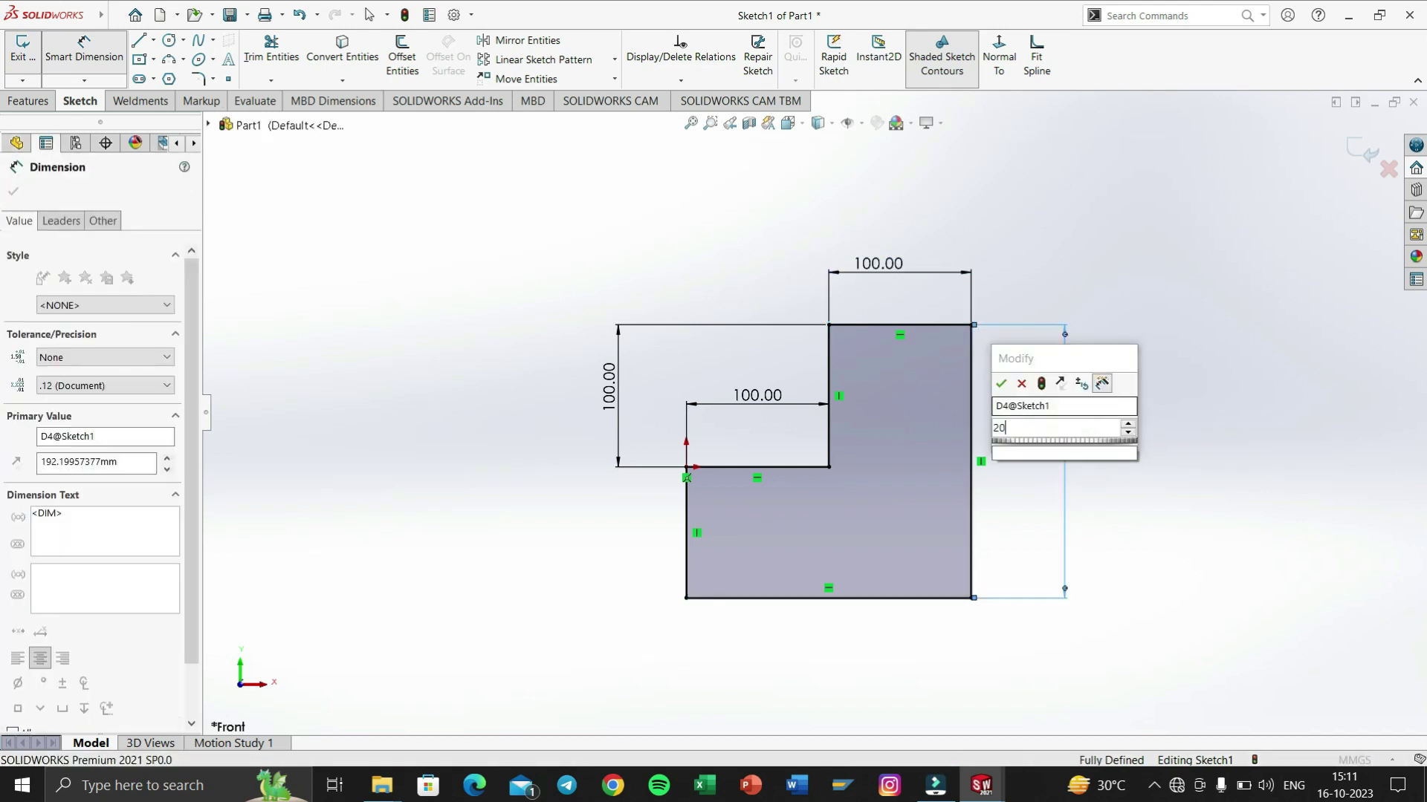
{"action": "key", "text": "Return"}
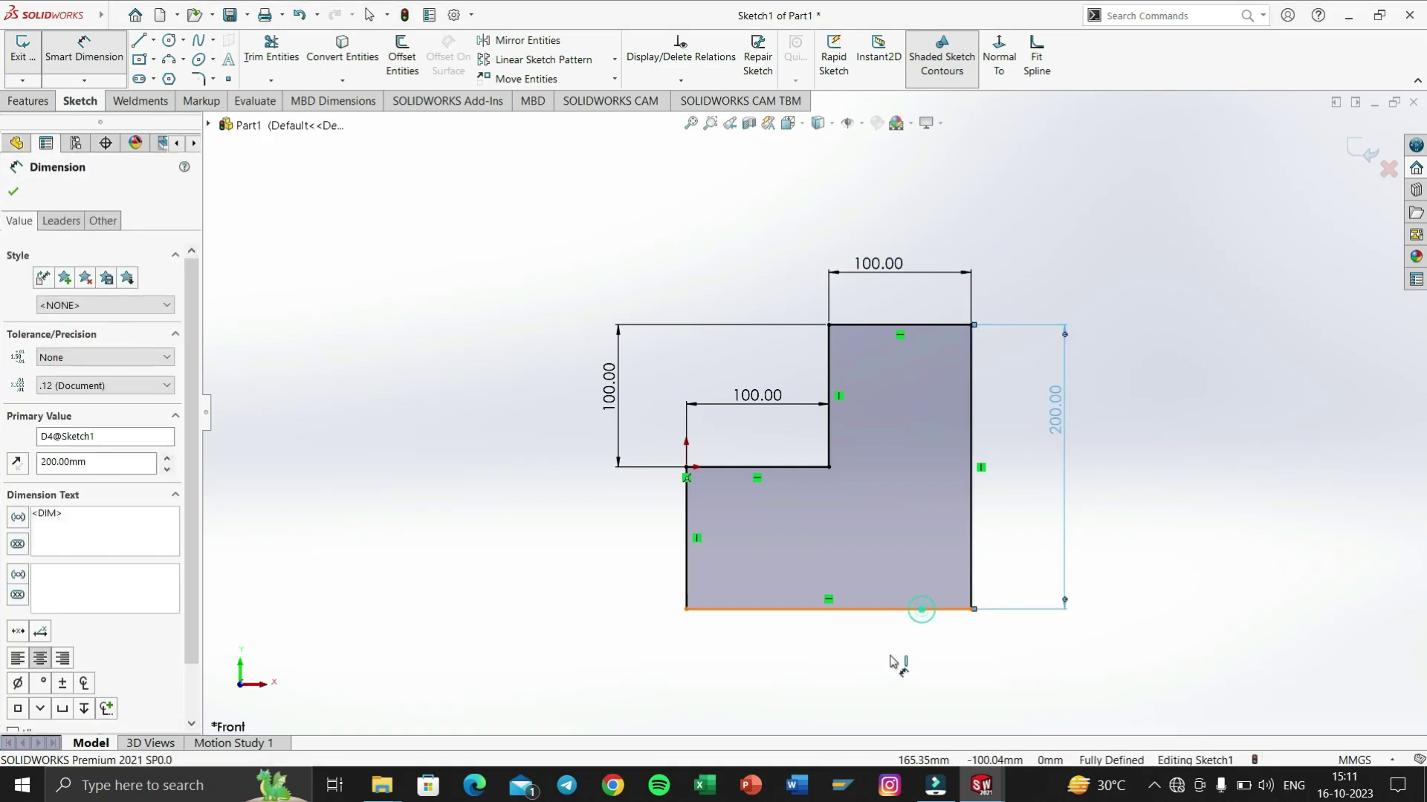
Try to add a length dimension to the bottom horizontal line of the L-shape.
{"action": "left_click", "coordinate": [922, 610]}
{"action": "left_click", "coordinate": [879, 669]}
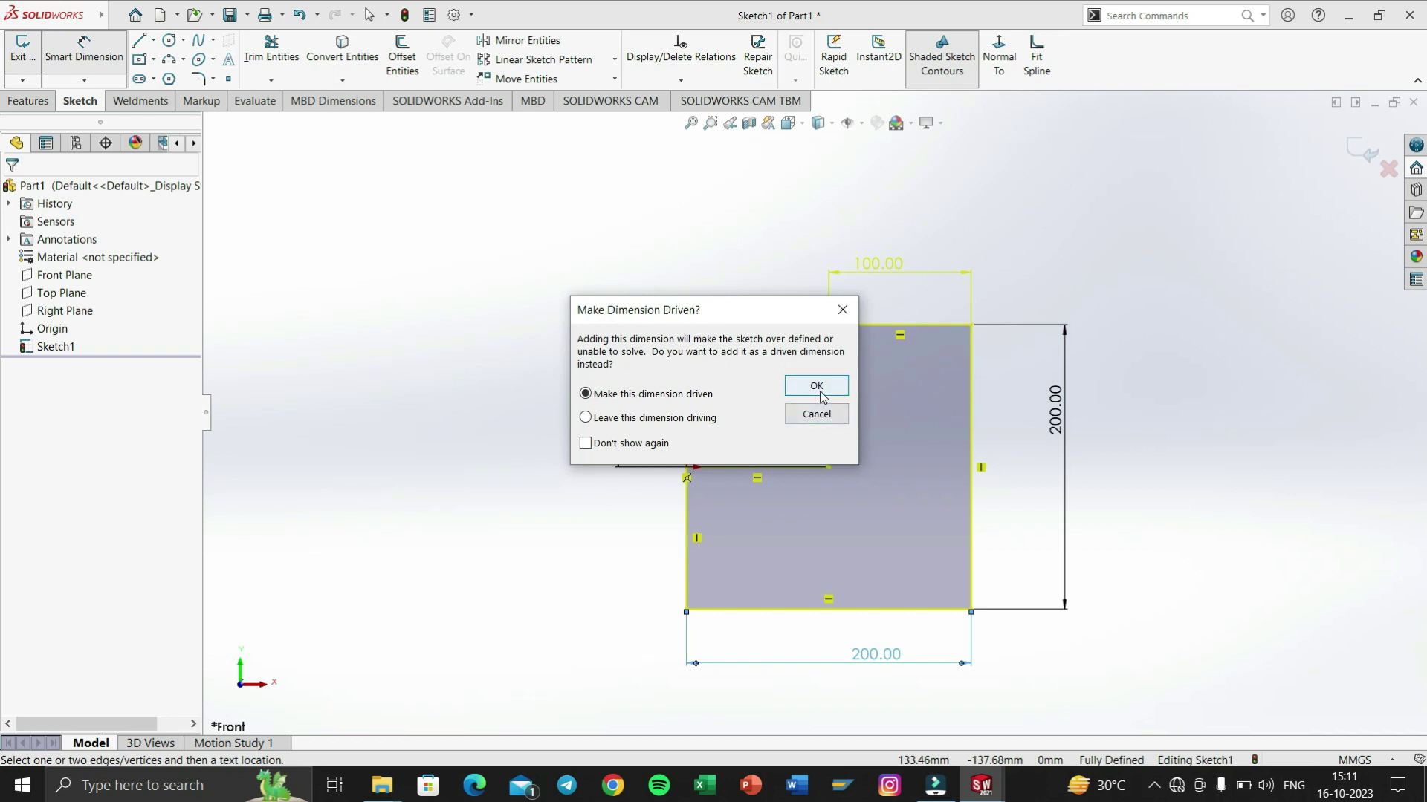
{"action": "left_click", "coordinate": [815, 414]}
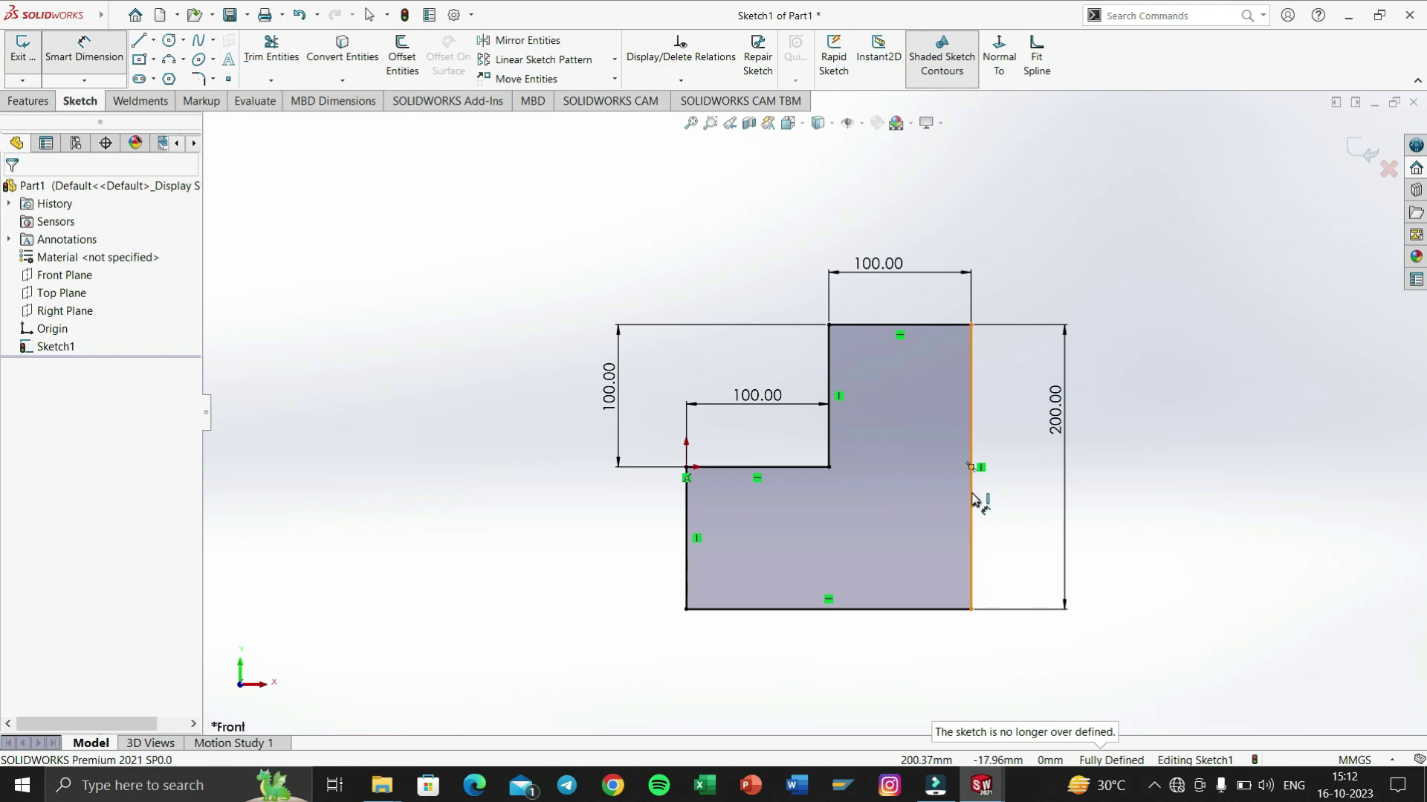
Sketch an inclined line from the L-shape's upper-right corner up to the right, about 248 mm long at about 38°.
{"action": "scroll", "coordinate": [1007, 498], "scroll_direction": "up", "scroll_amount": 6}
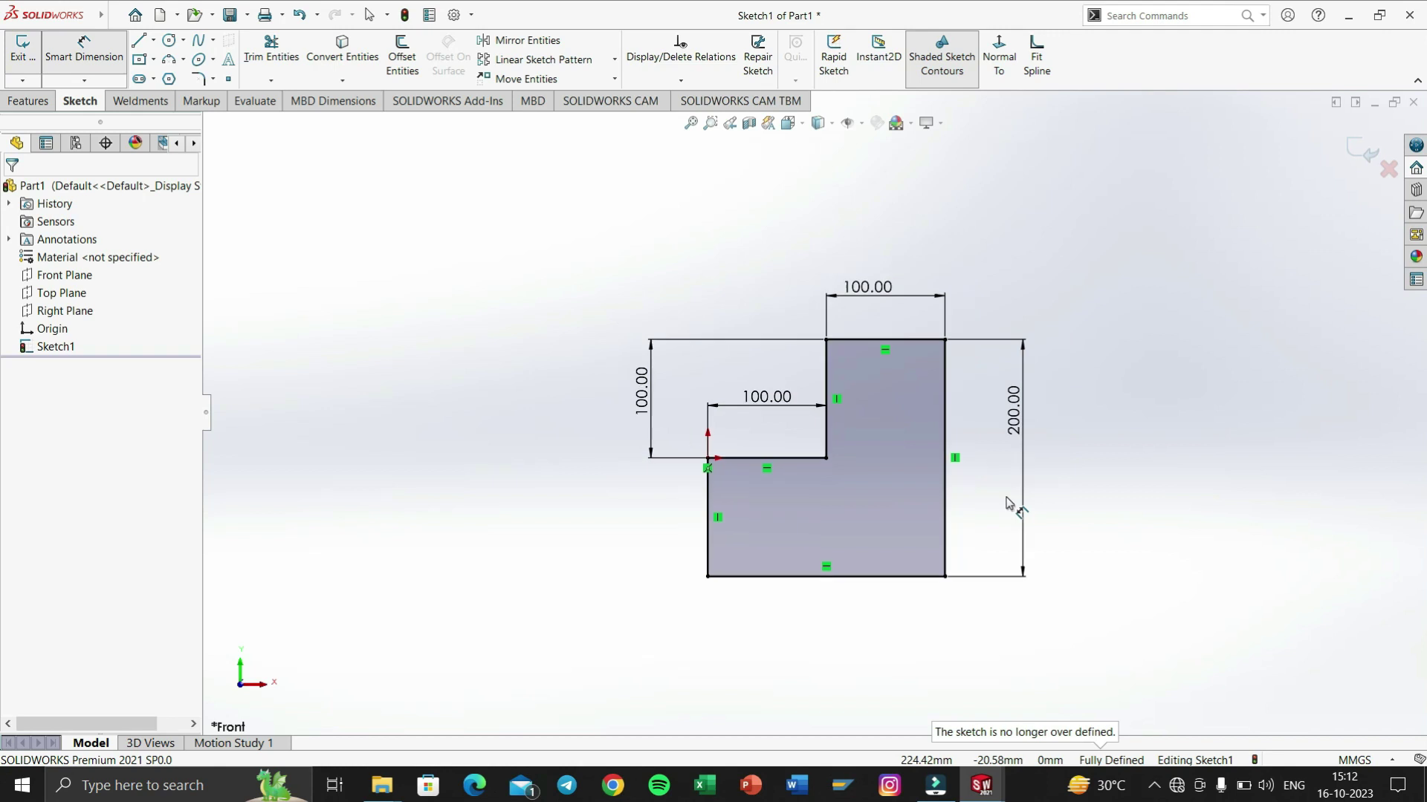
{"action": "scroll", "coordinate": [1015, 410], "scroll_direction": "down", "scroll_amount": 3}
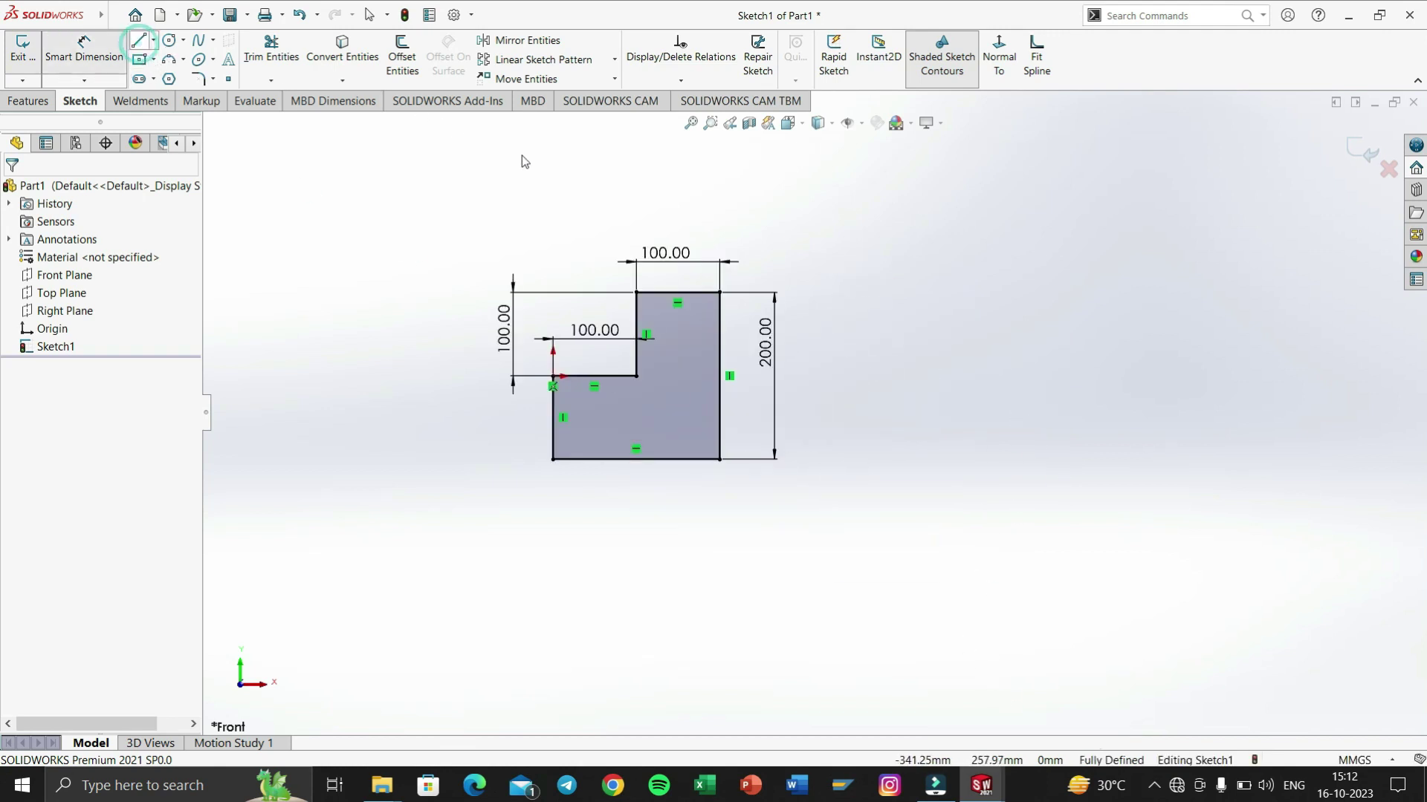
{"action": "left_click", "coordinate": [139, 43]}
{"action": "left_click", "coordinate": [720, 292]}
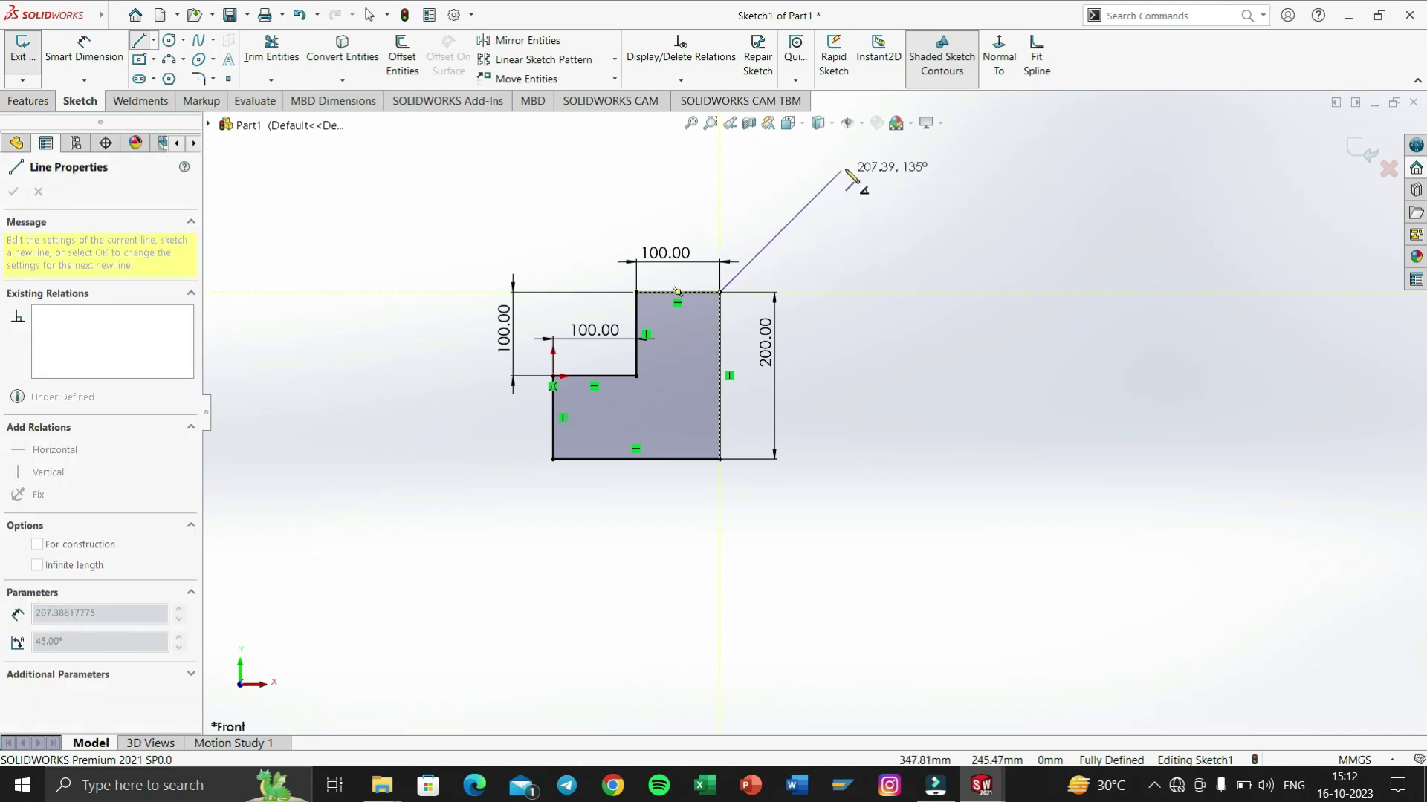
{"action": "left_click", "coordinate": [881, 165]}
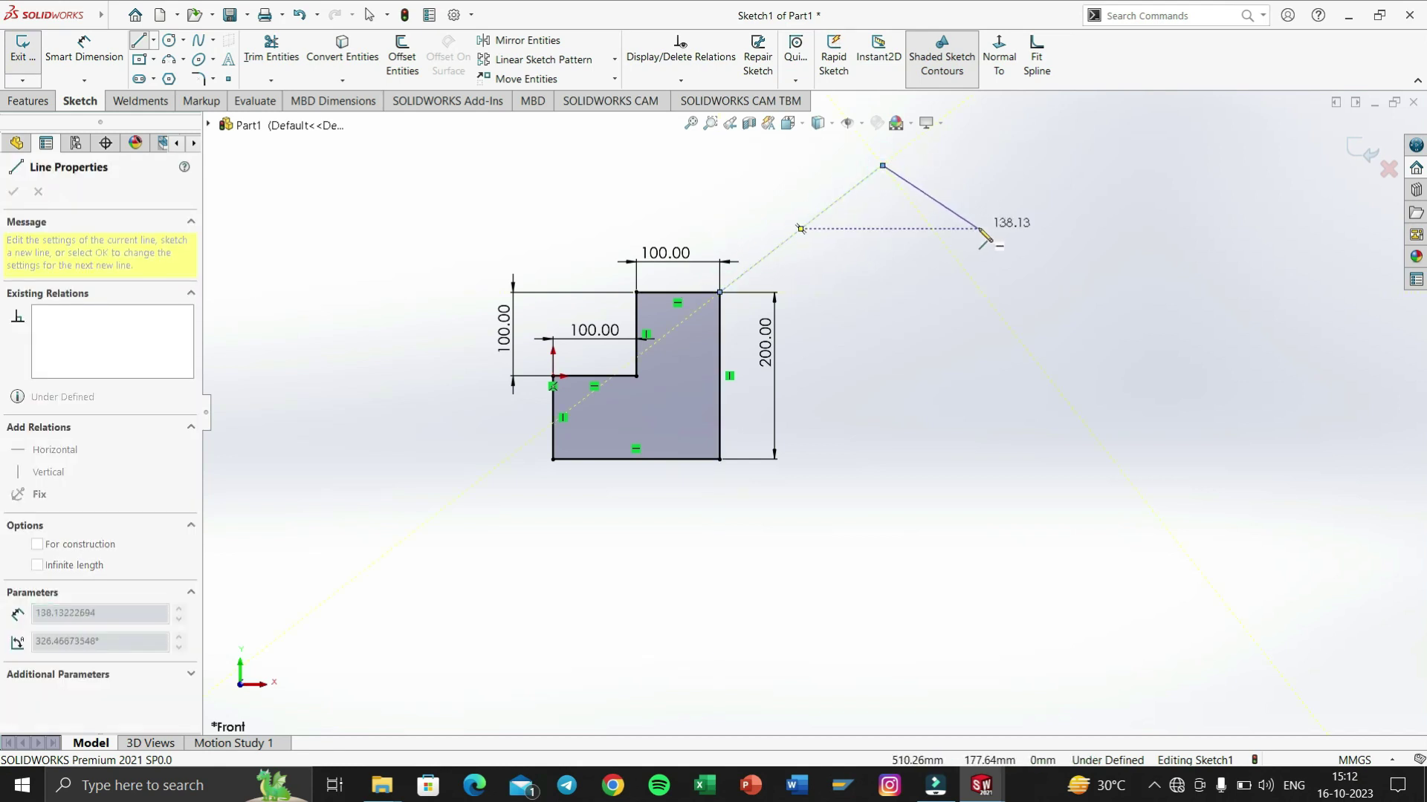
{"action": "key", "text": "Escape"}
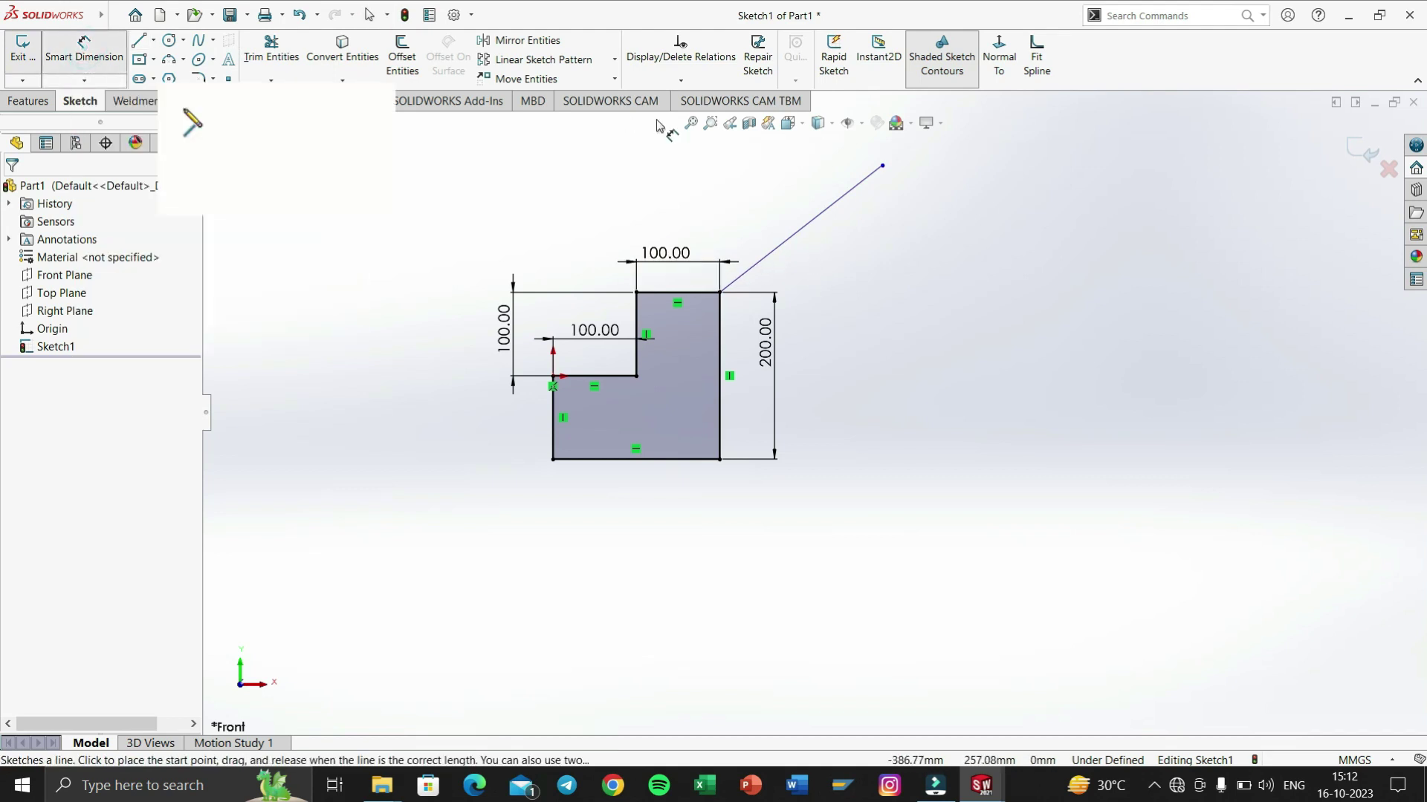
Dimension the inclined line along its own direction and set its length to 200 mm.
{"action": "left_click", "coordinate": [808, 224]}
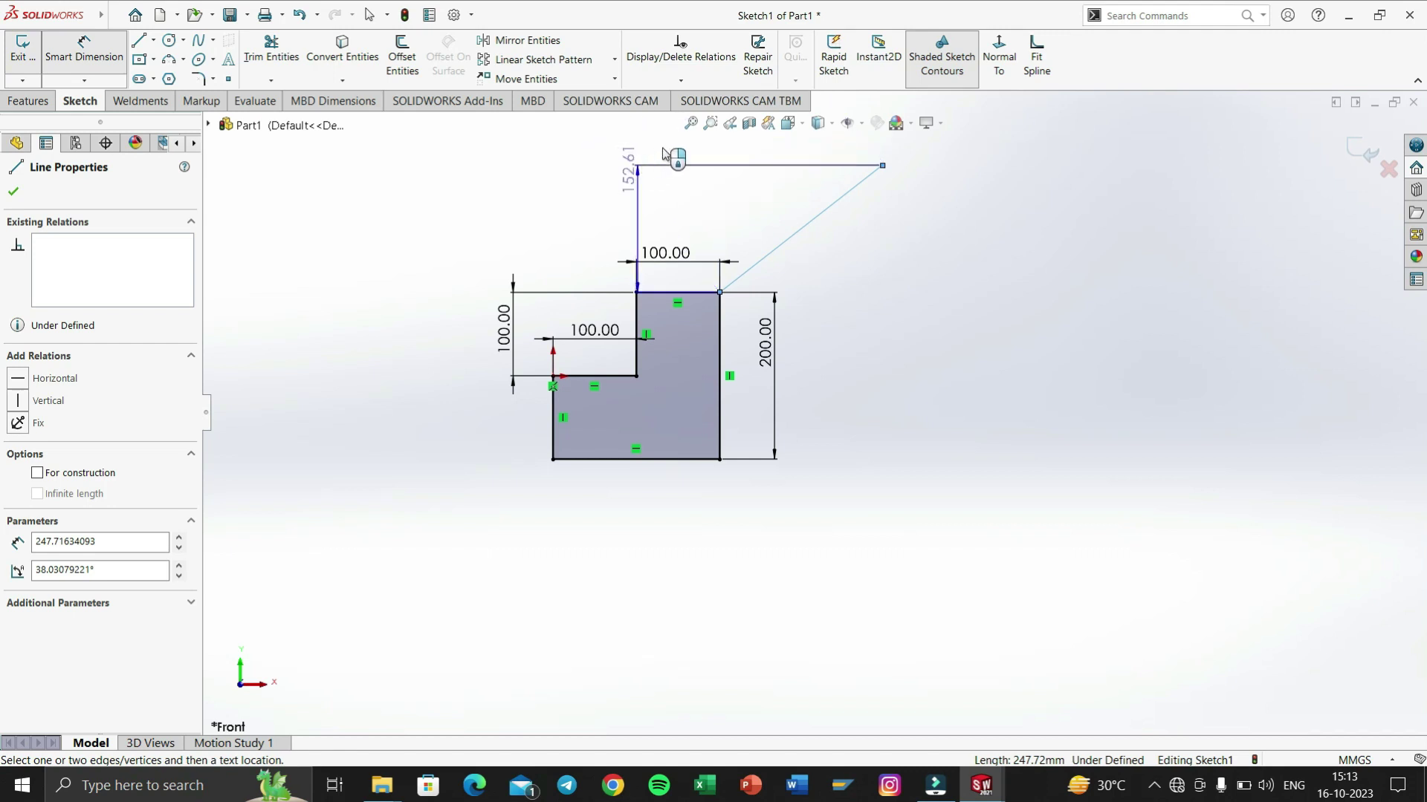
{"action": "left_click", "coordinate": [671, 153]}
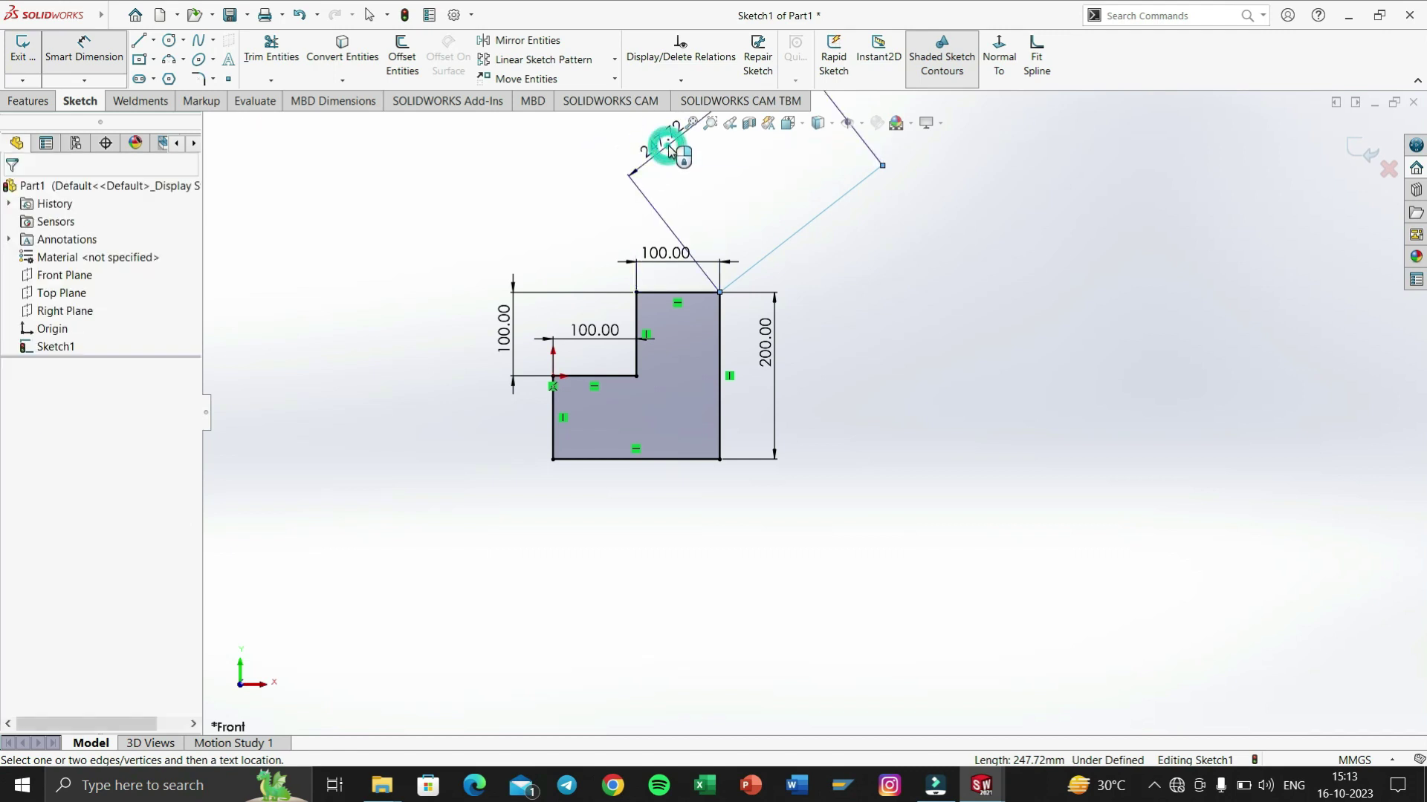
{"action": "type", "text": "200"}
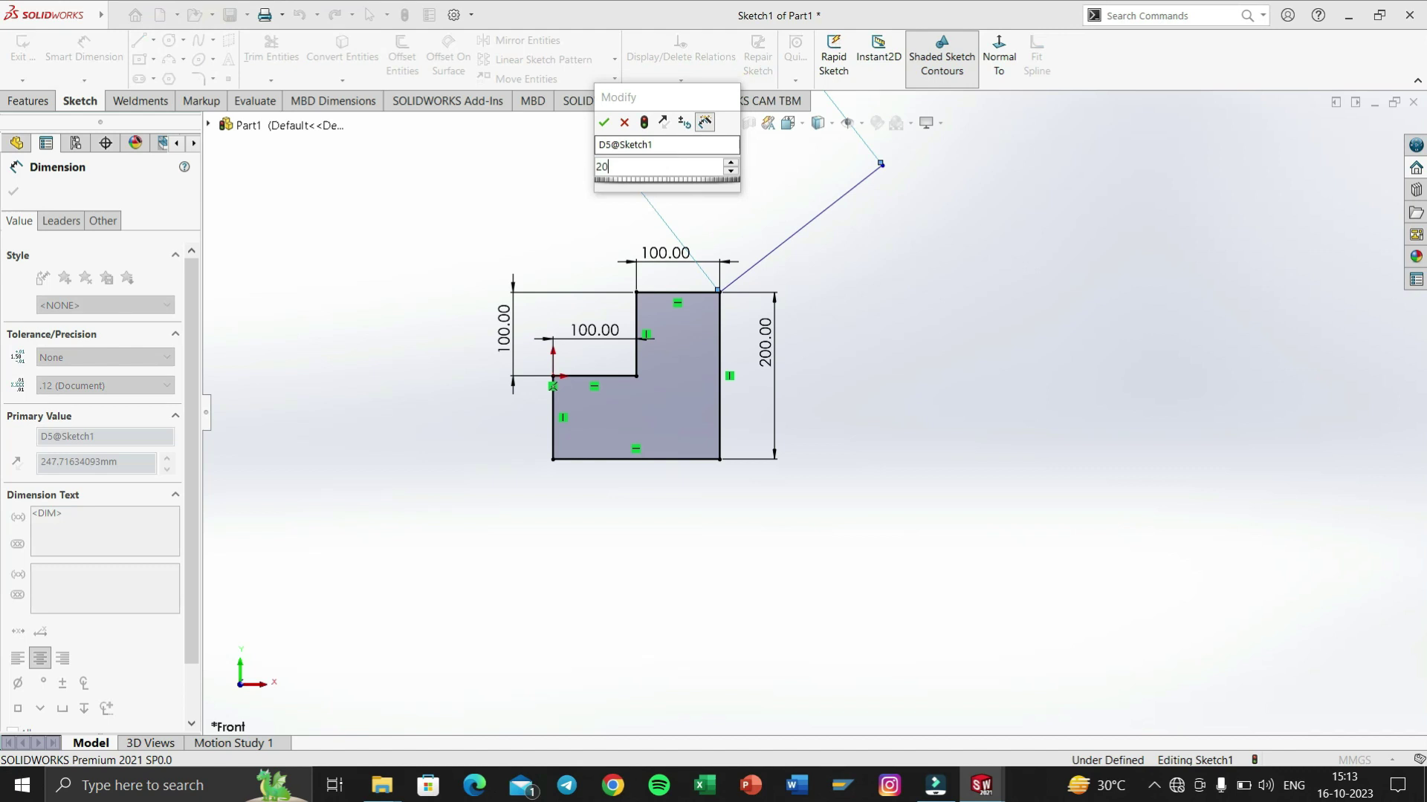
{"action": "key", "text": "Return"}
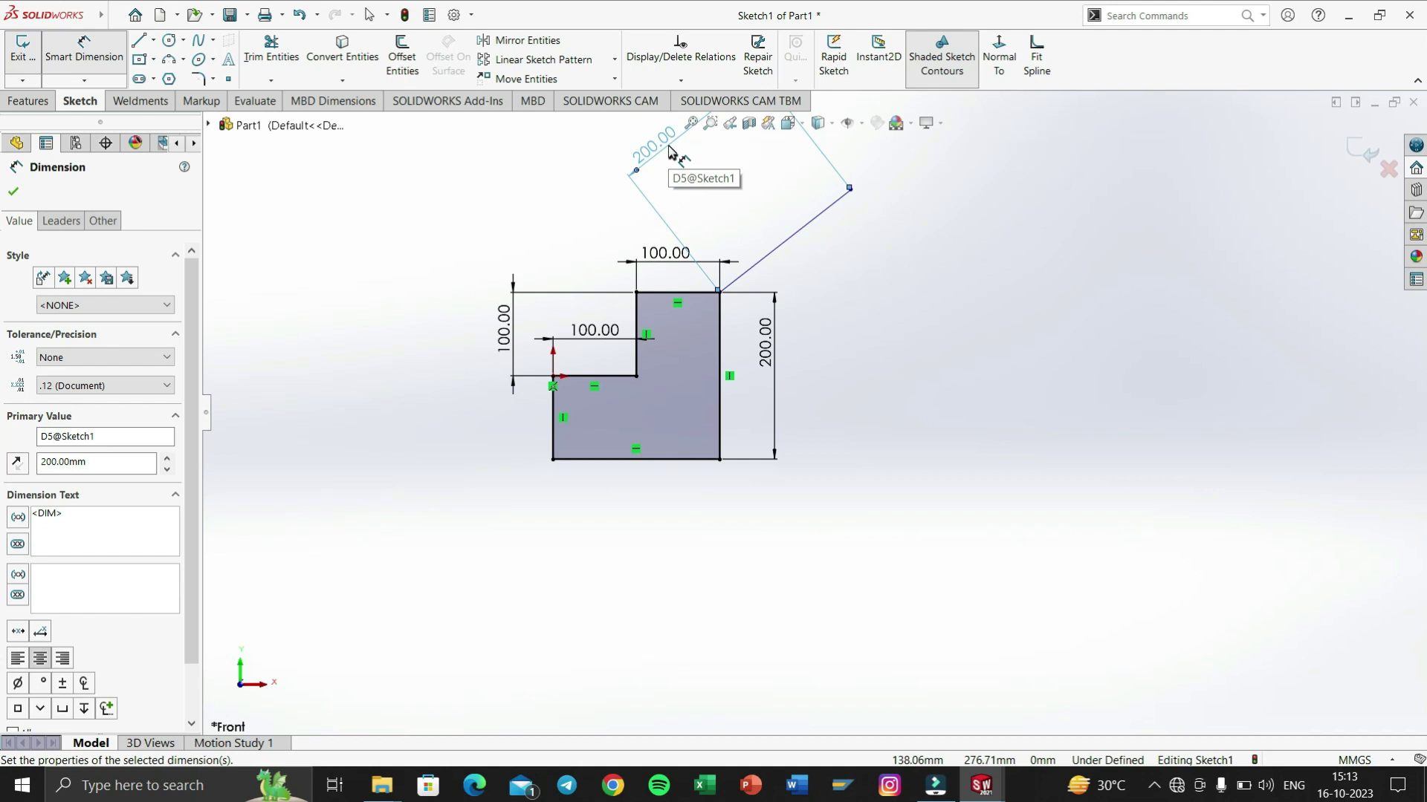
{"action": "left_click", "coordinate": [463, 234]}
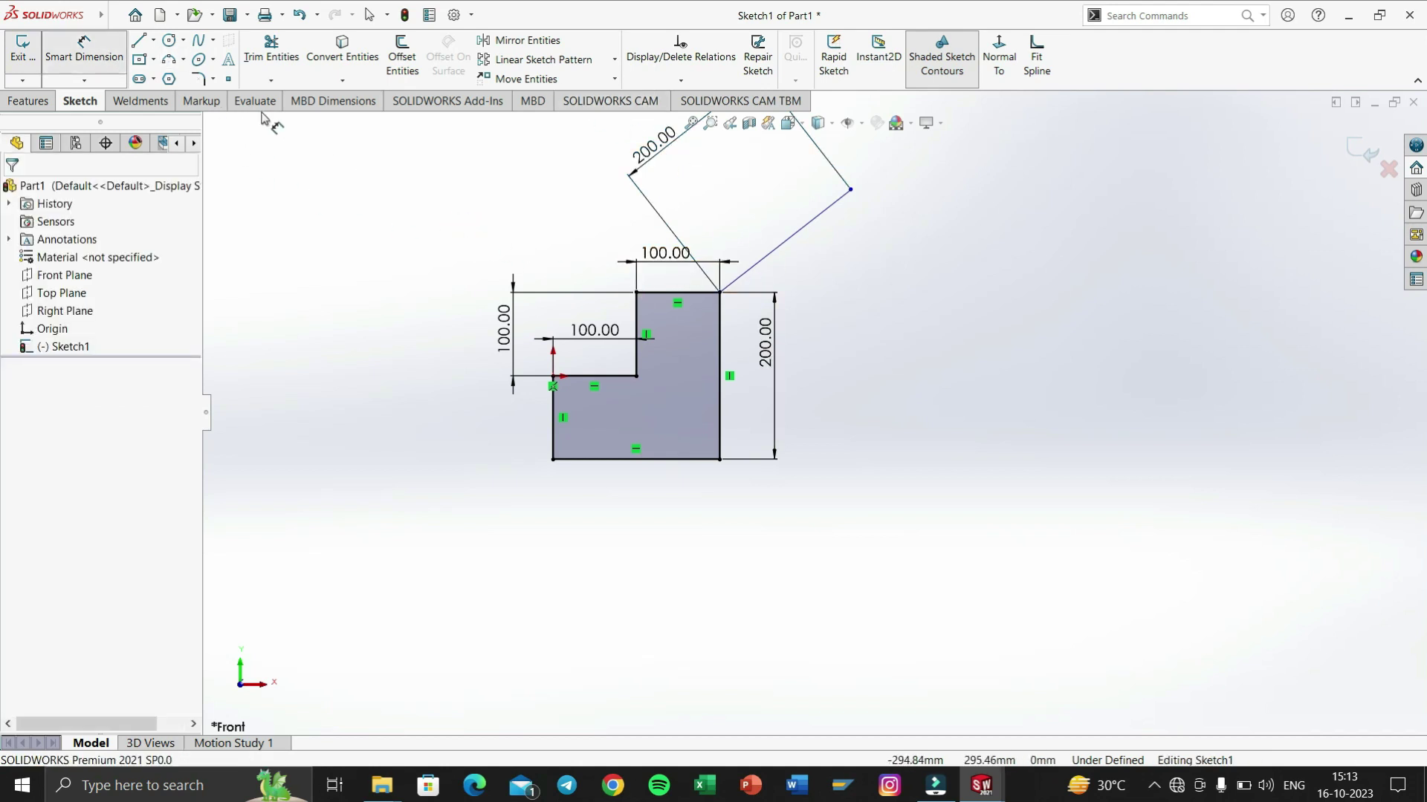
Dimension the angle between the inclined line and the upper horizontal line of the L-shape at 45°.
{"action": "left_click", "coordinate": [757, 269]}
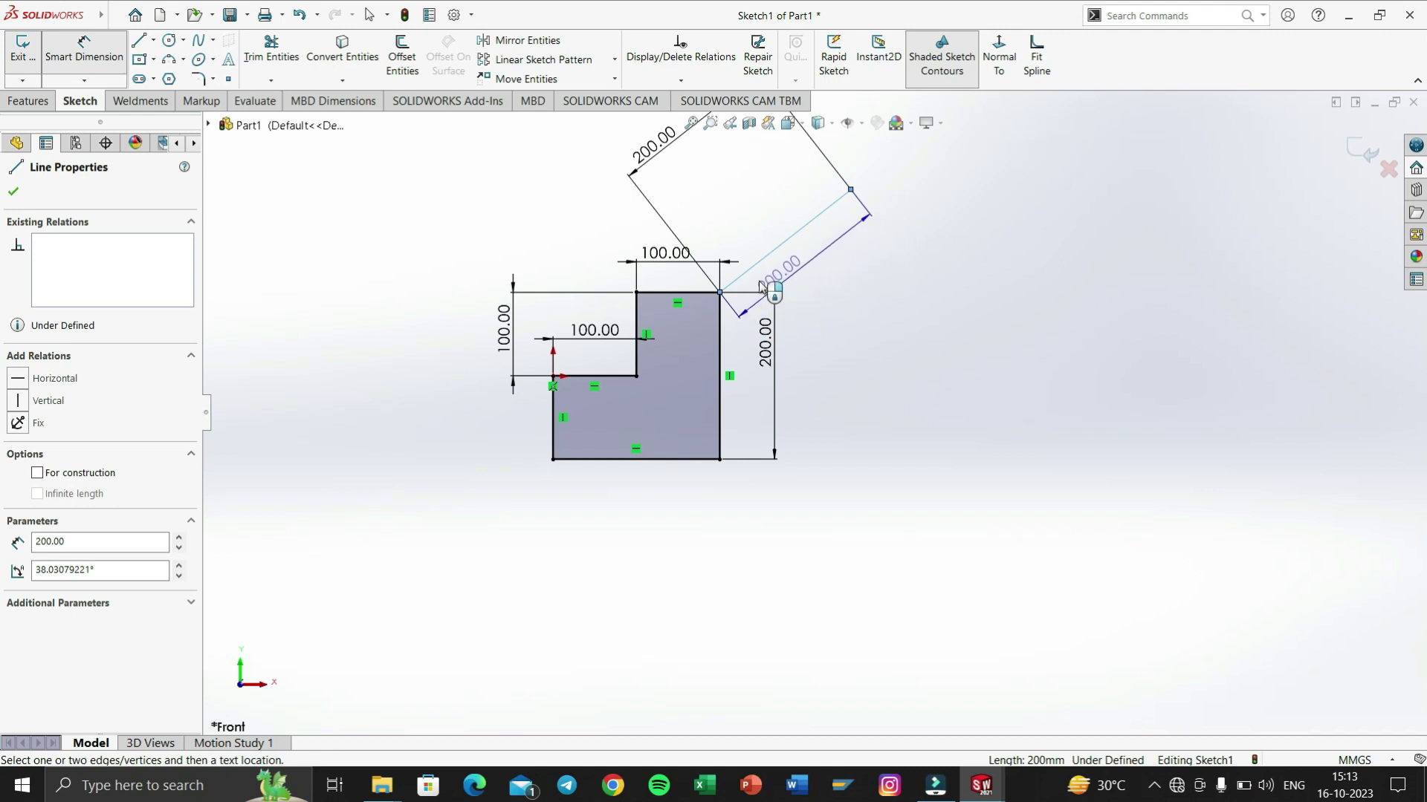
{"action": "left_click", "coordinate": [676, 293]}
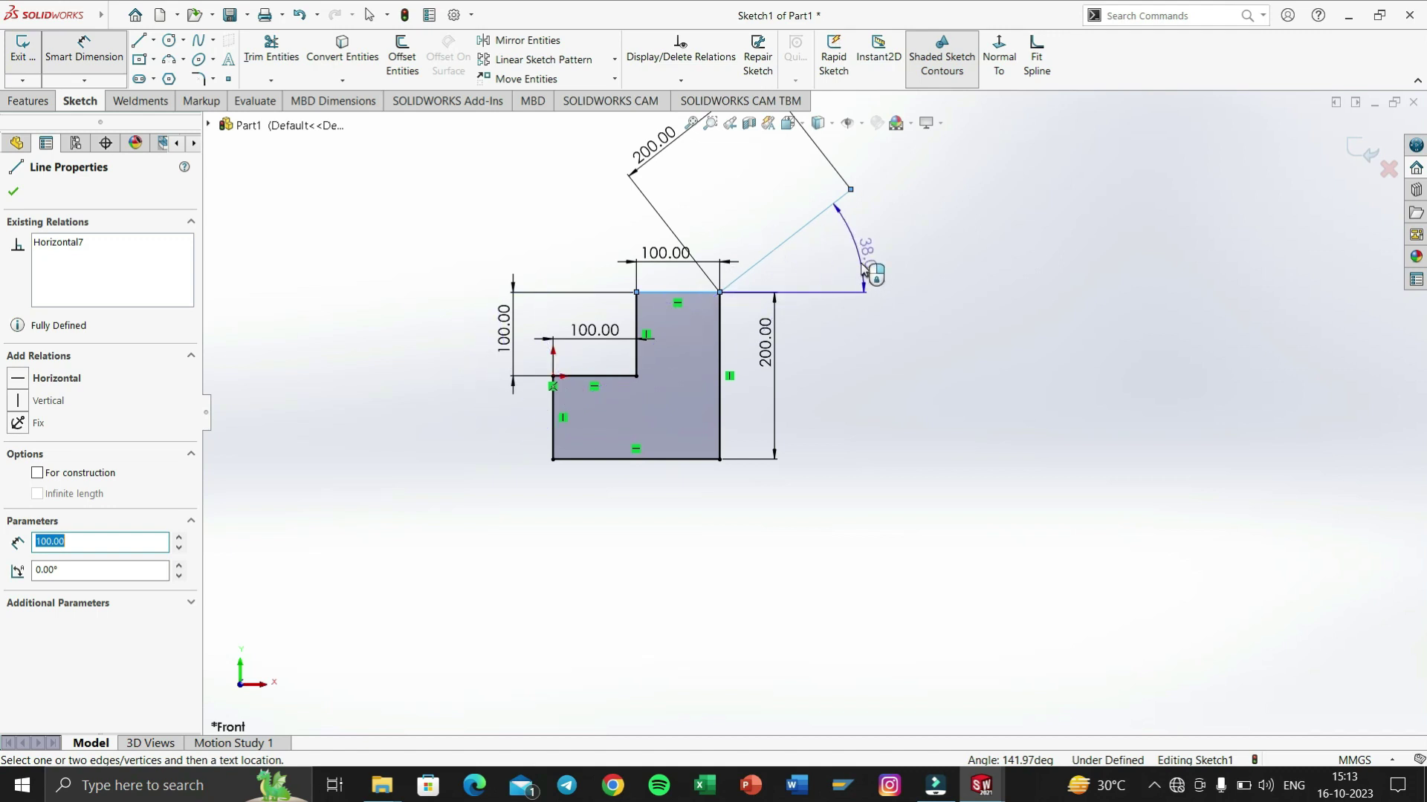
{"action": "left_click", "coordinate": [838, 267]}
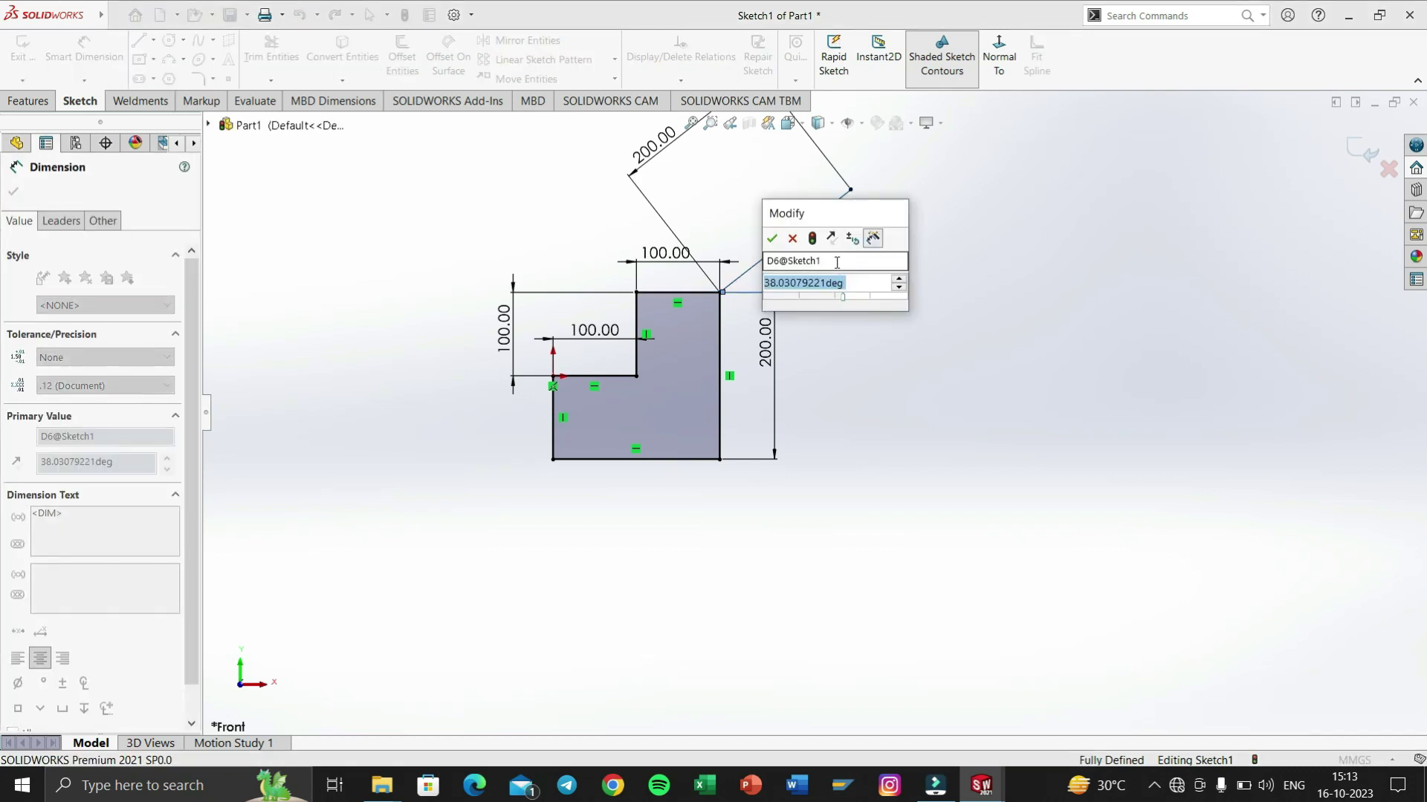
{"action": "type", "text": "45"}
{"action": "key", "text": "Return"}
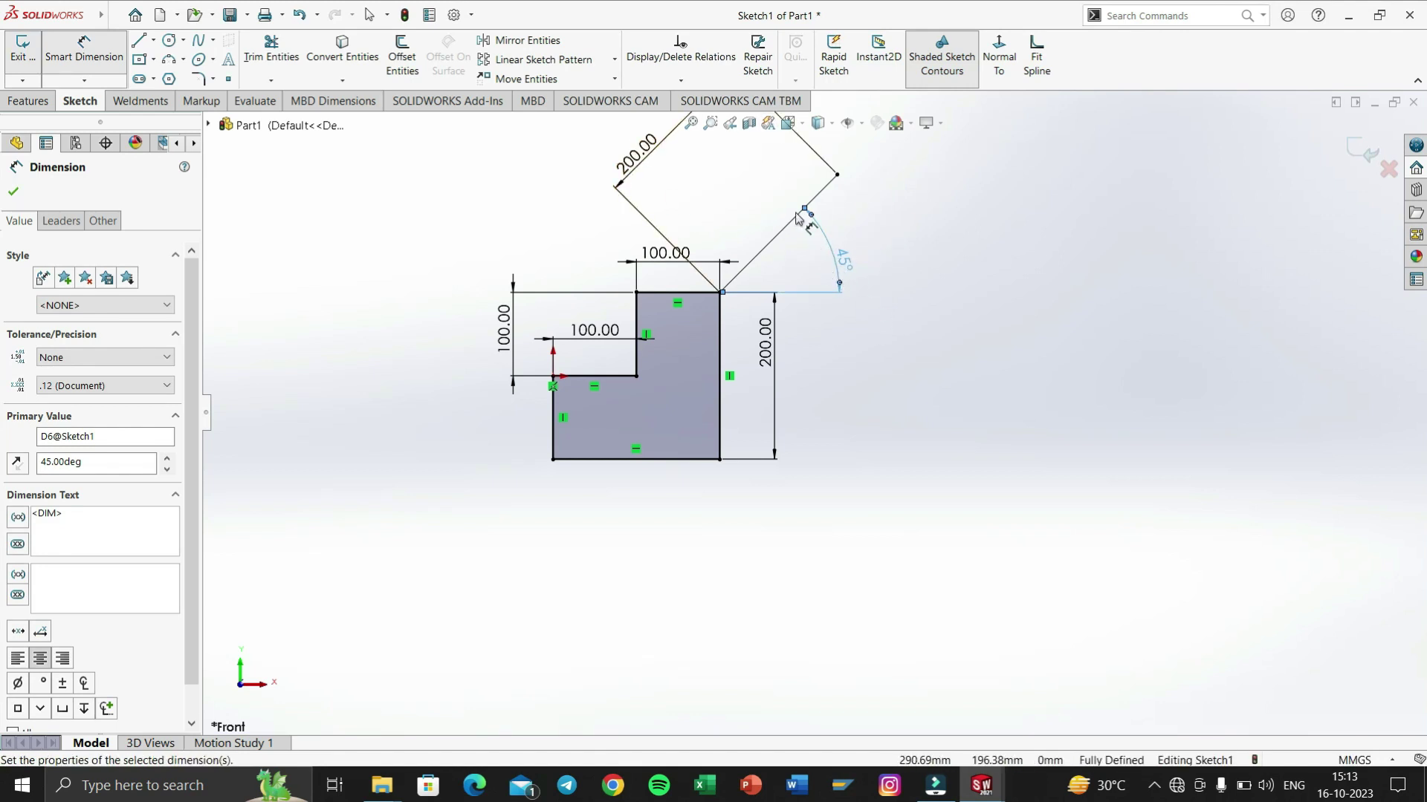
Sketch a second slanted line from the inclined line's free end to a point about 182 mm right of and 351 mm above the origin.
{"action": "scroll", "coordinate": [796, 273], "scroll_direction": "up", "scroll_amount": 1}
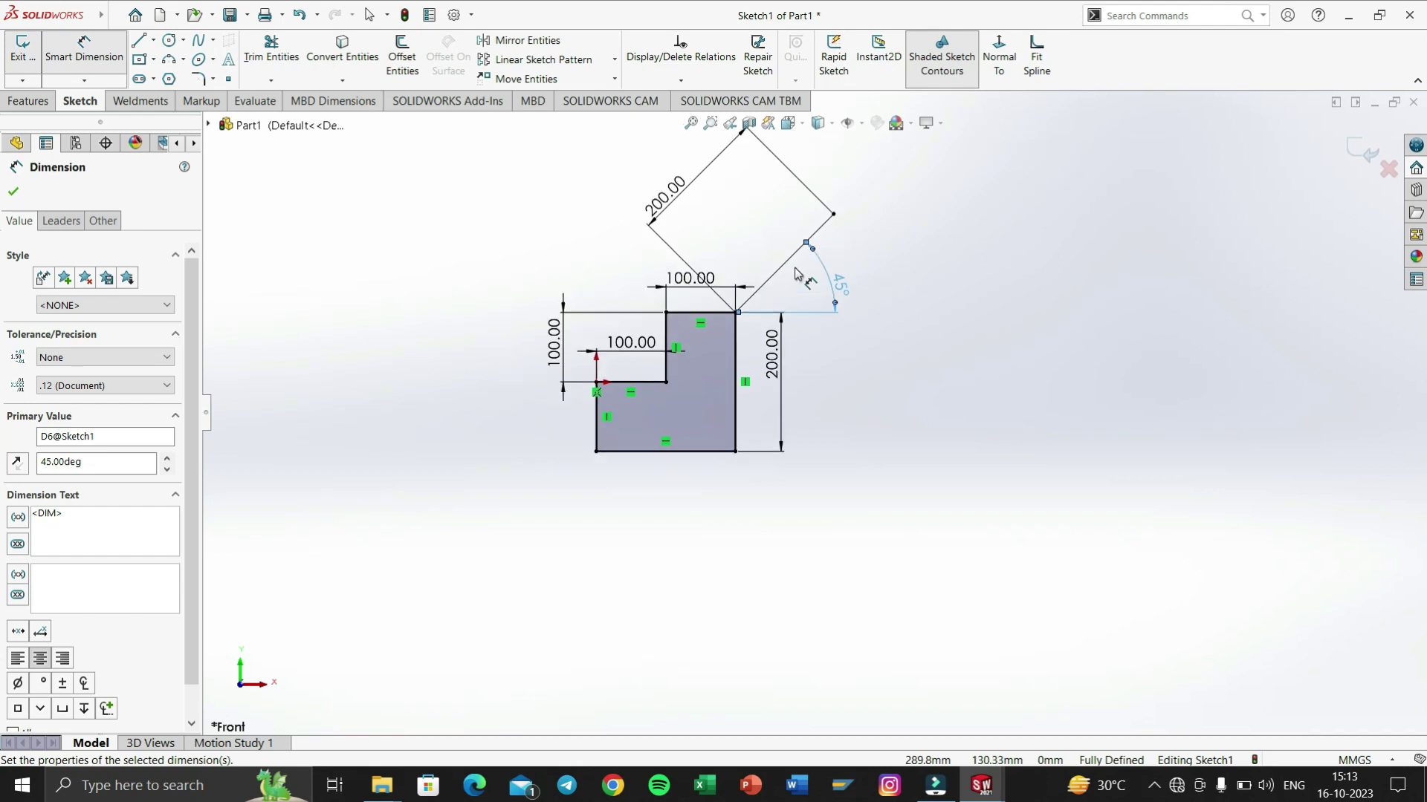
{"action": "scroll", "coordinate": [862, 279], "scroll_direction": "down", "scroll_amount": 2}
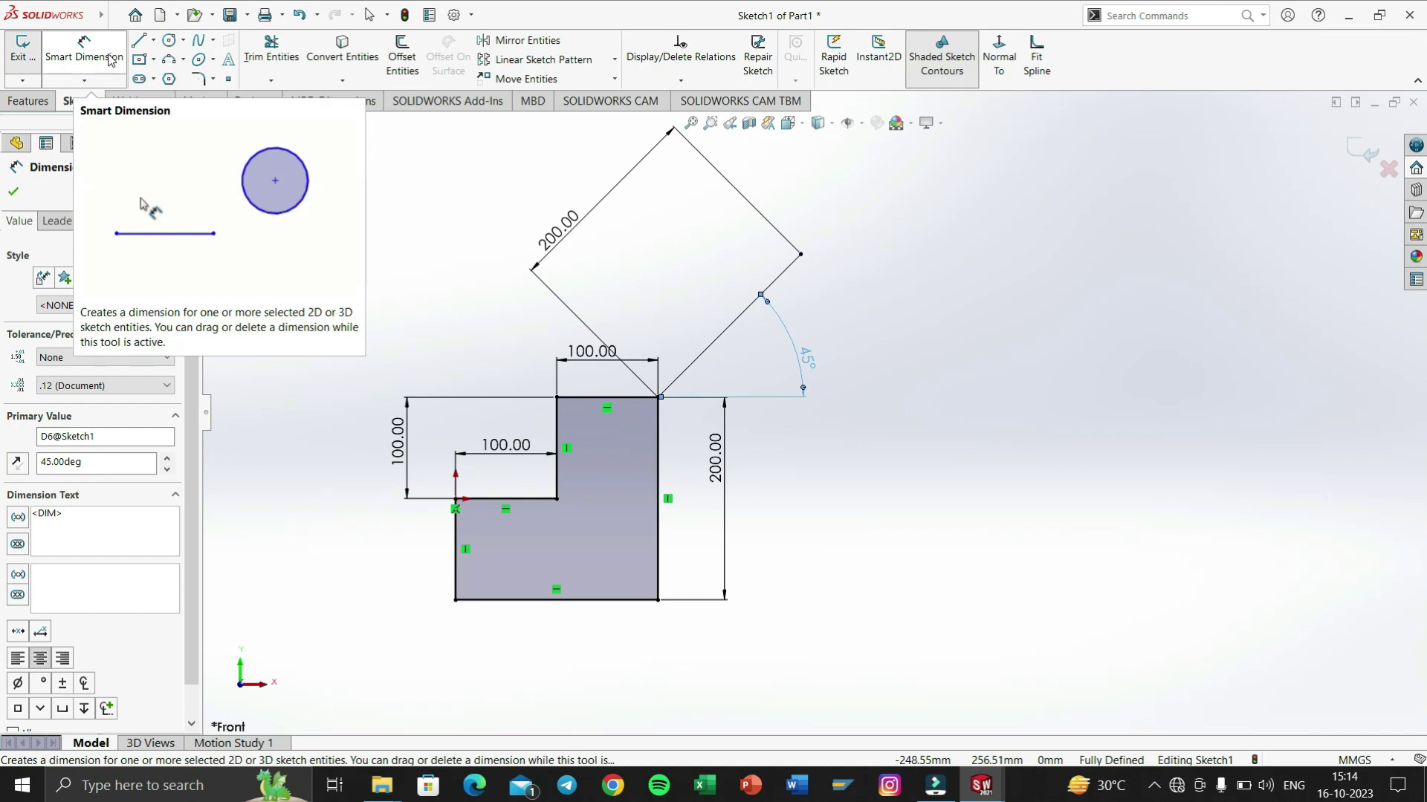
{"action": "left_click", "coordinate": [138, 39]}
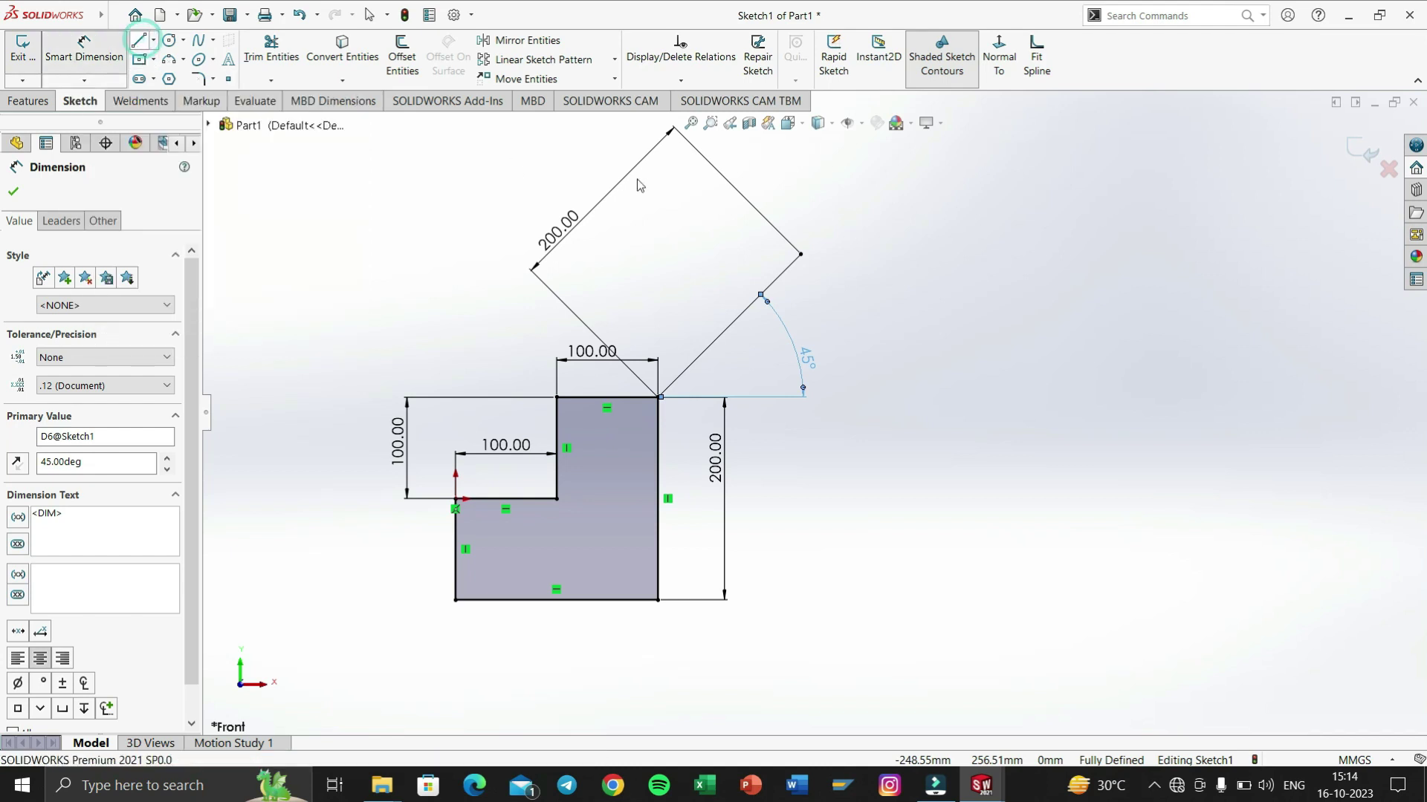
{"action": "left_click", "coordinate": [800, 254]}
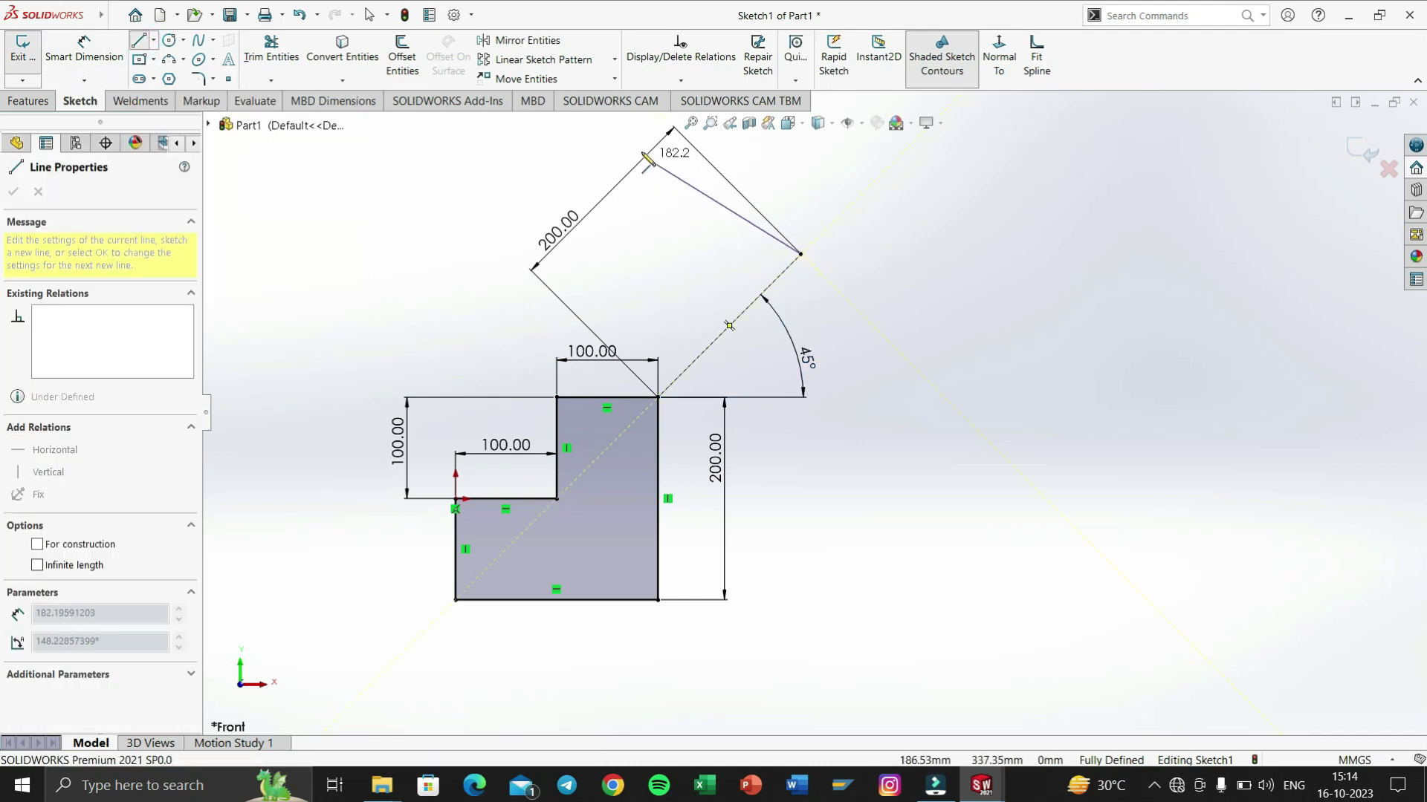
{"action": "left_click", "coordinate": [640, 142]}
{"action": "right_click", "coordinate": [687, 216]}
{"action": "left_click", "coordinate": [718, 232]}
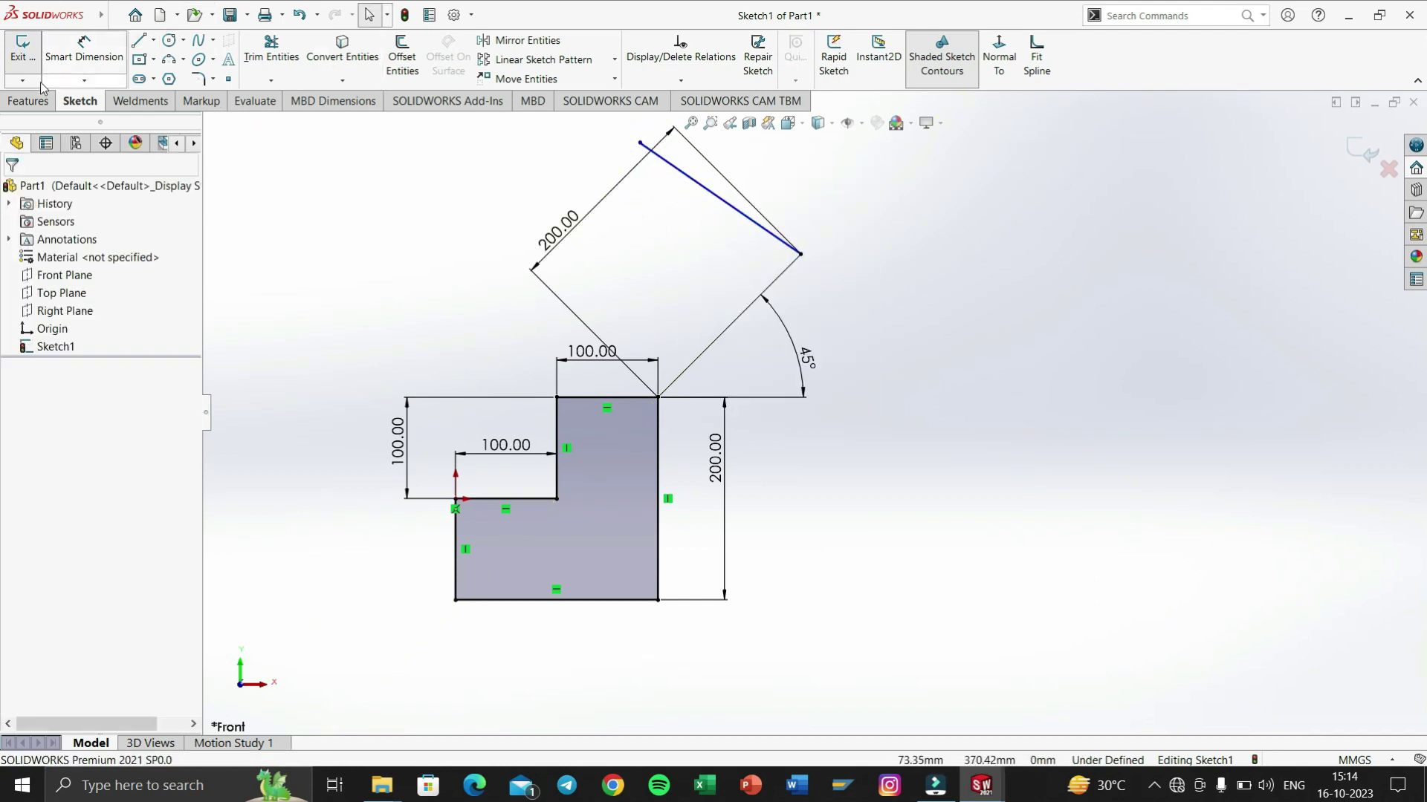
Dimension the horizontal distance between the second slanted line's free endpoint and the origin at 100 mm.
{"action": "left_click", "coordinate": [84, 48]}
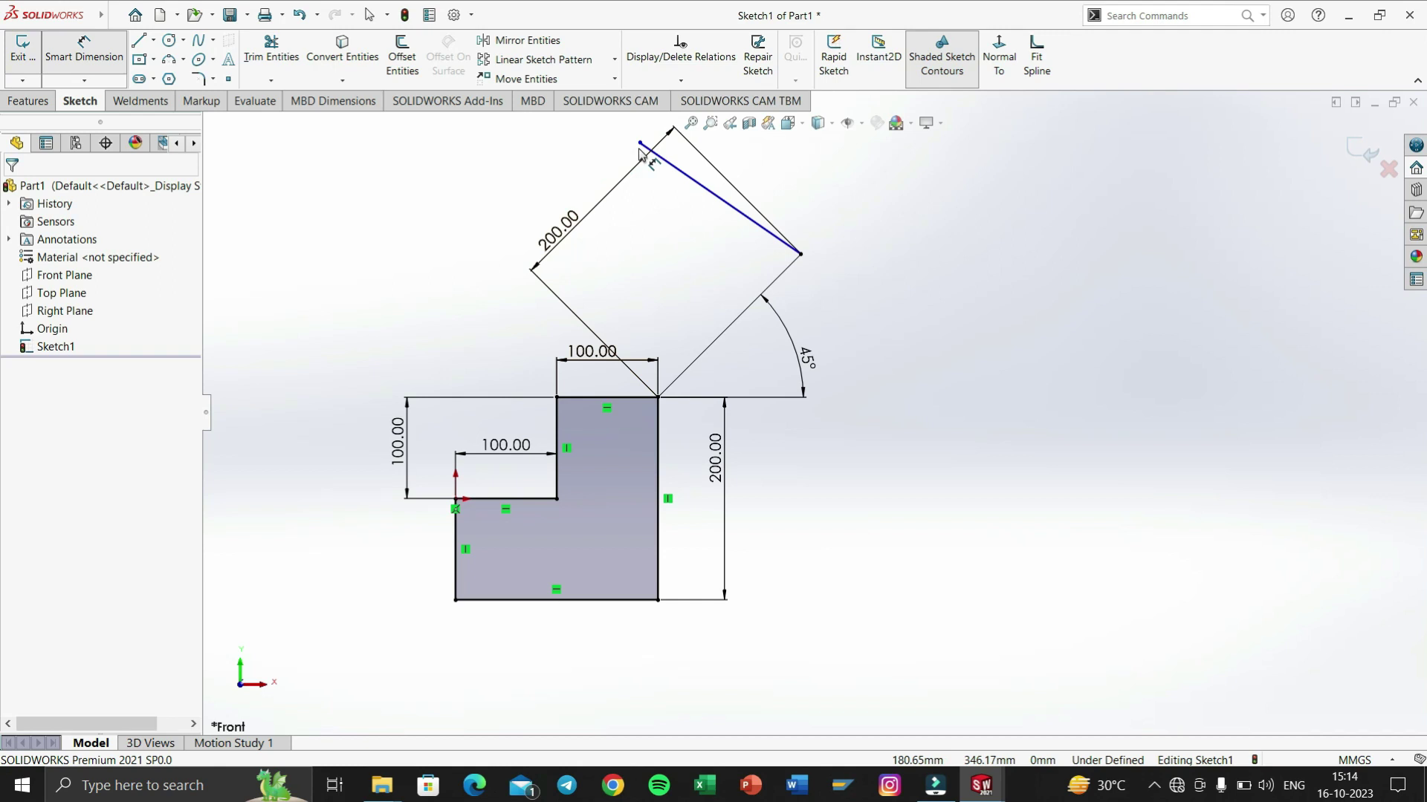
{"action": "left_click", "coordinate": [684, 175]}
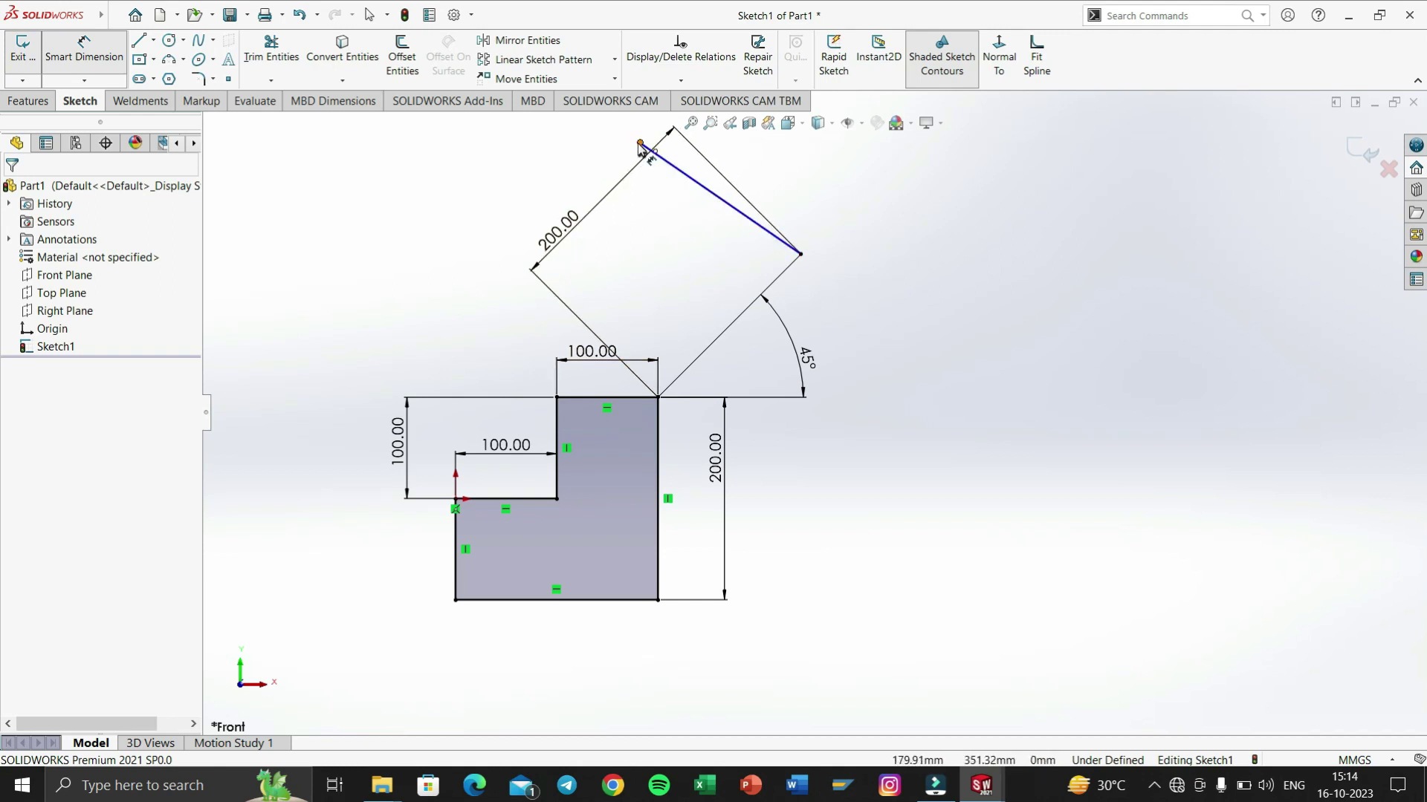
{"action": "left_click", "coordinate": [640, 144]}
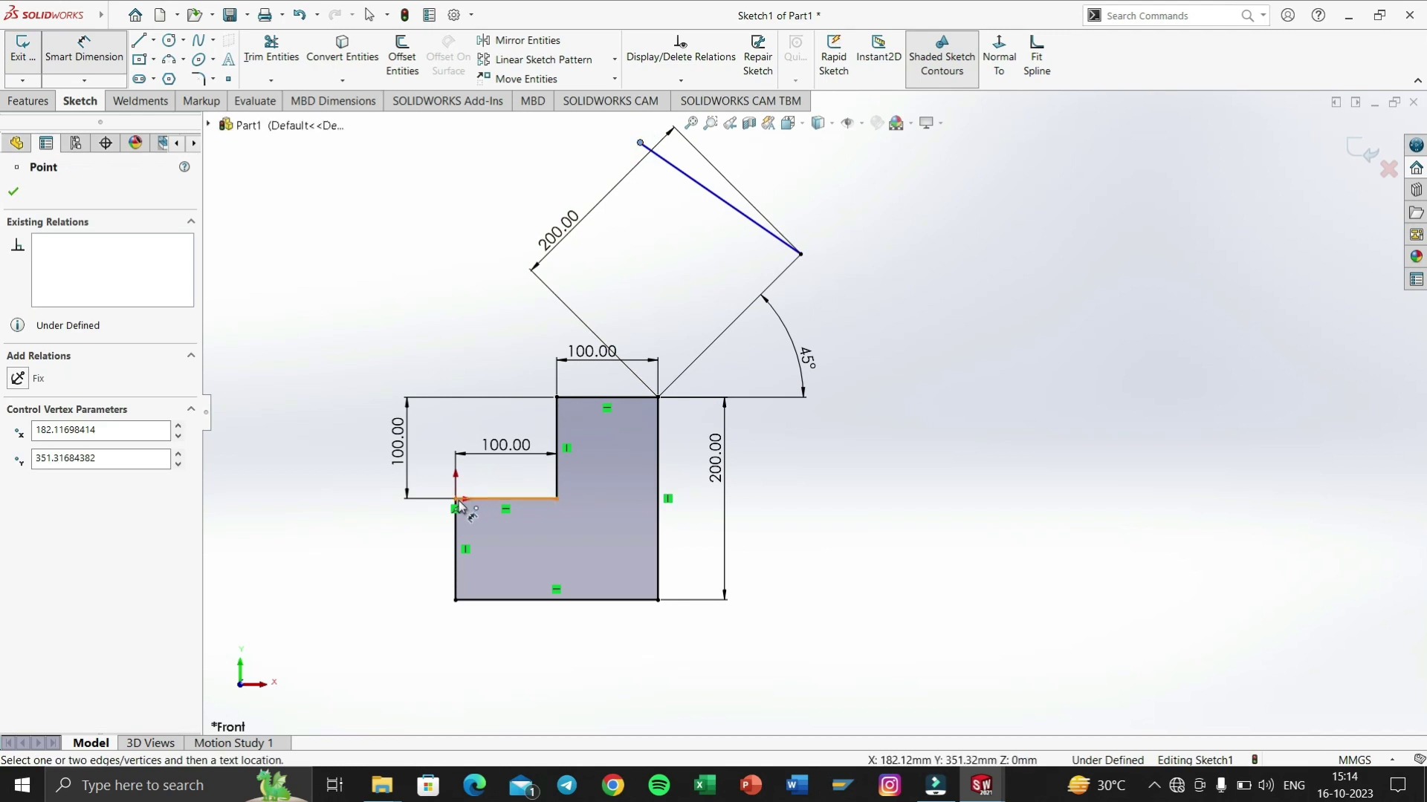
{"action": "left_click", "coordinate": [457, 502]}
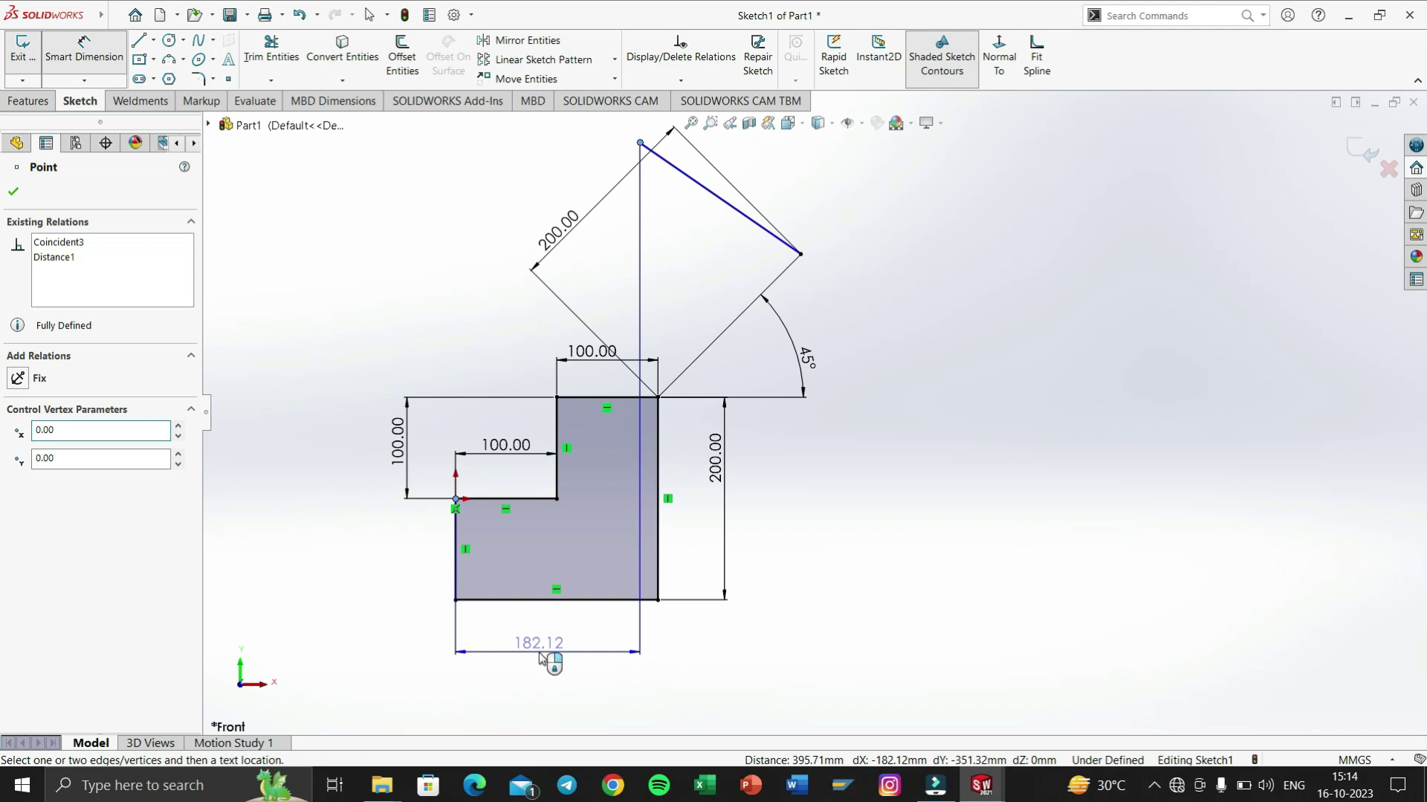
{"action": "left_click", "coordinate": [540, 658]}
{"action": "type", "text": "1"}
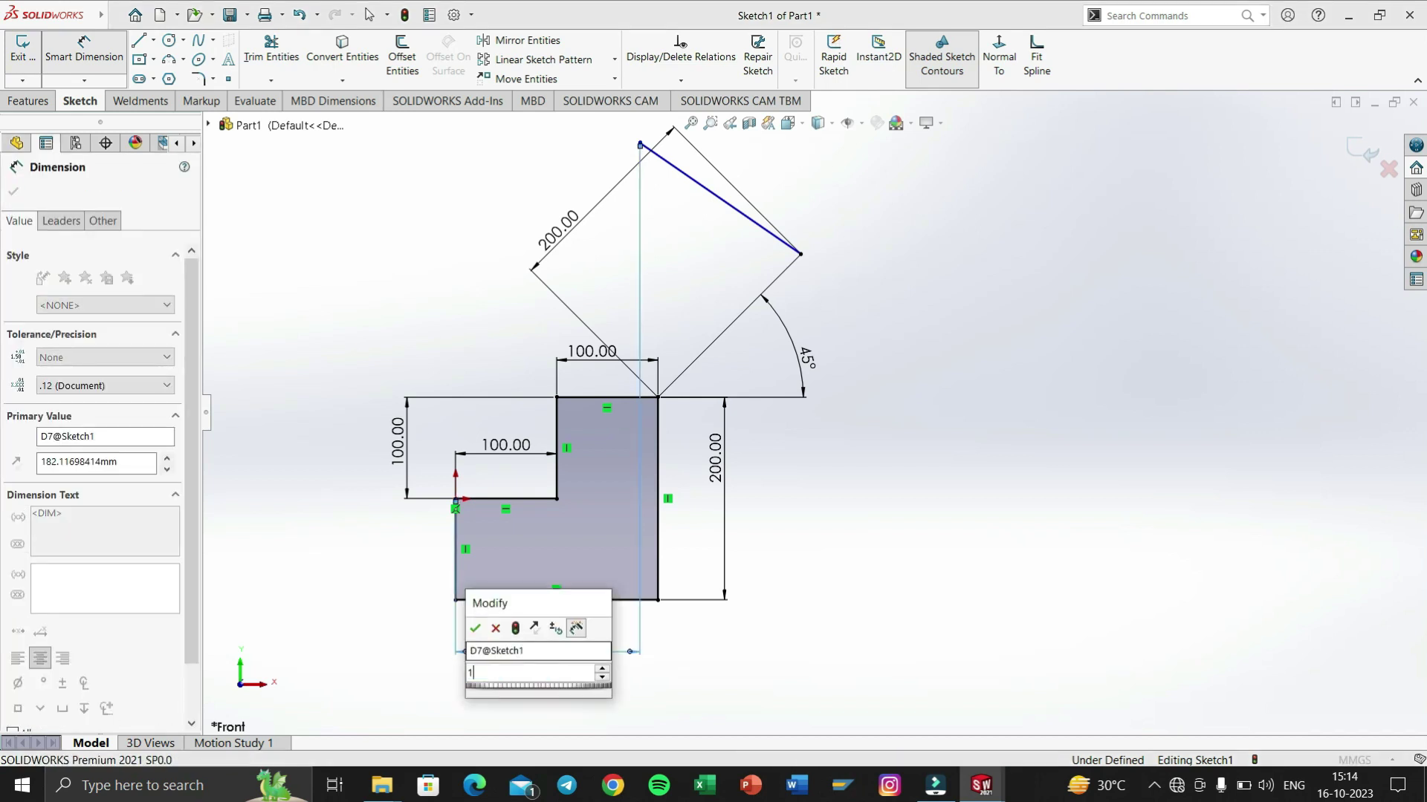
{"action": "type", "text": "00"}
{"action": "key", "text": "Return"}
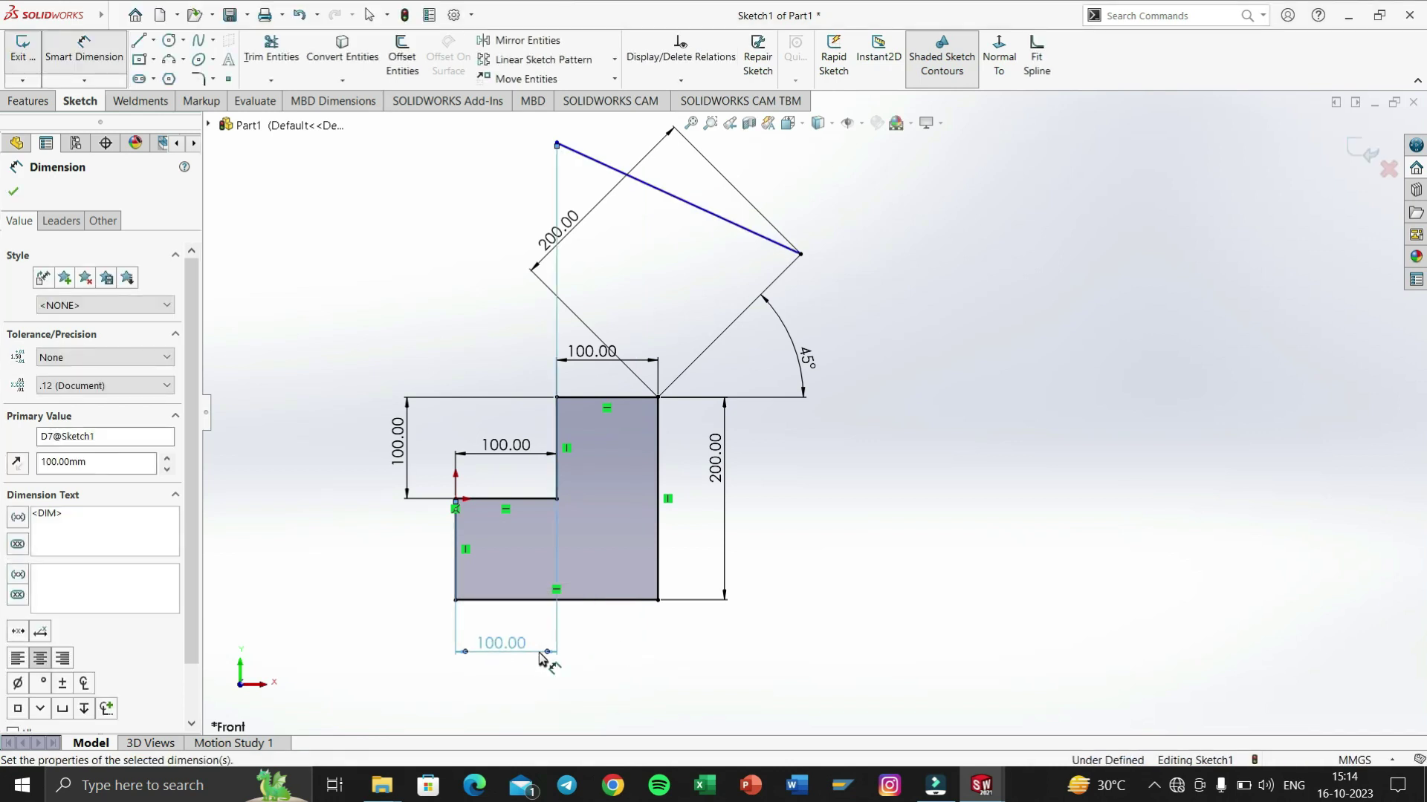
{"action": "left_click", "coordinate": [838, 583]}
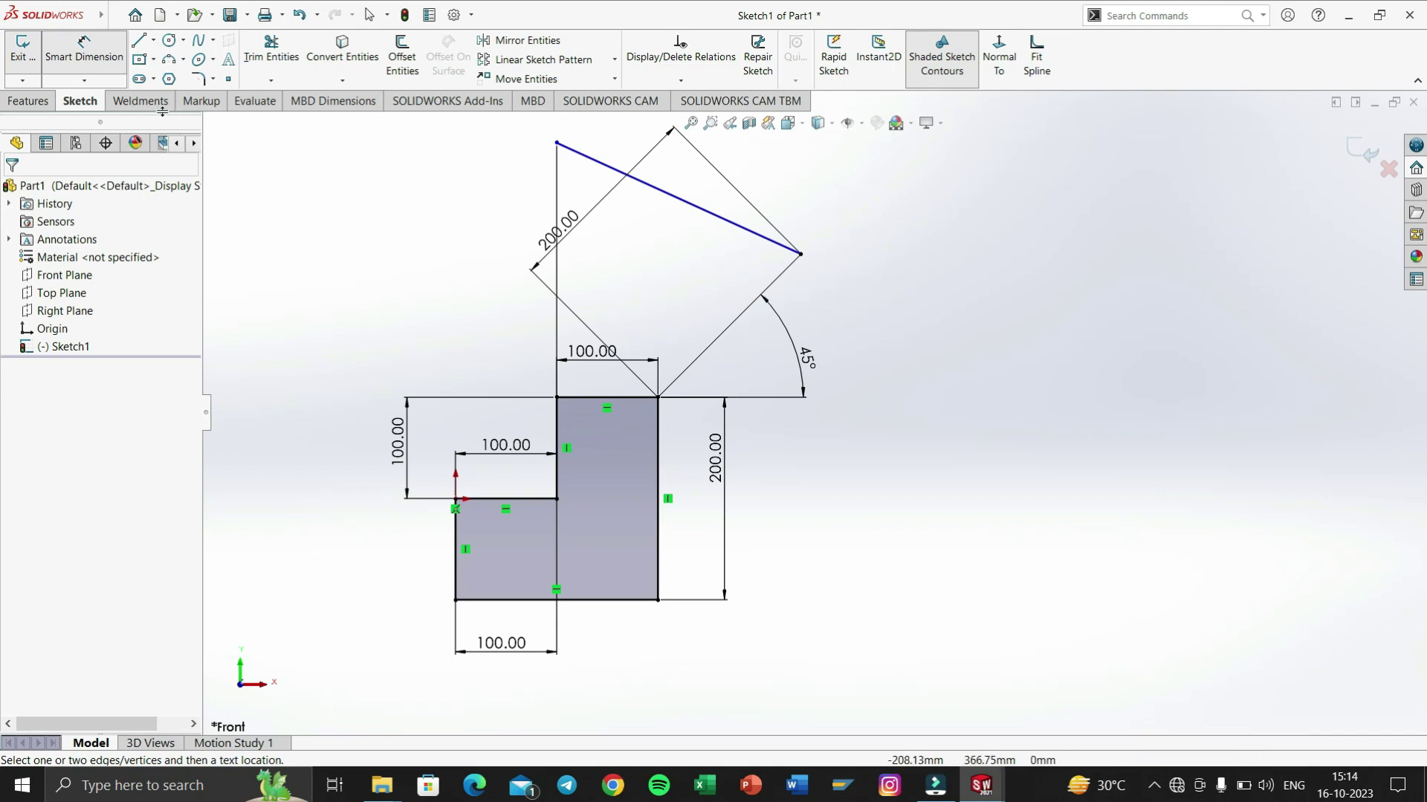
Dimension the angle between the second slanted line and the 45° inclined line at 60°.
{"action": "left_click", "coordinate": [673, 199]}
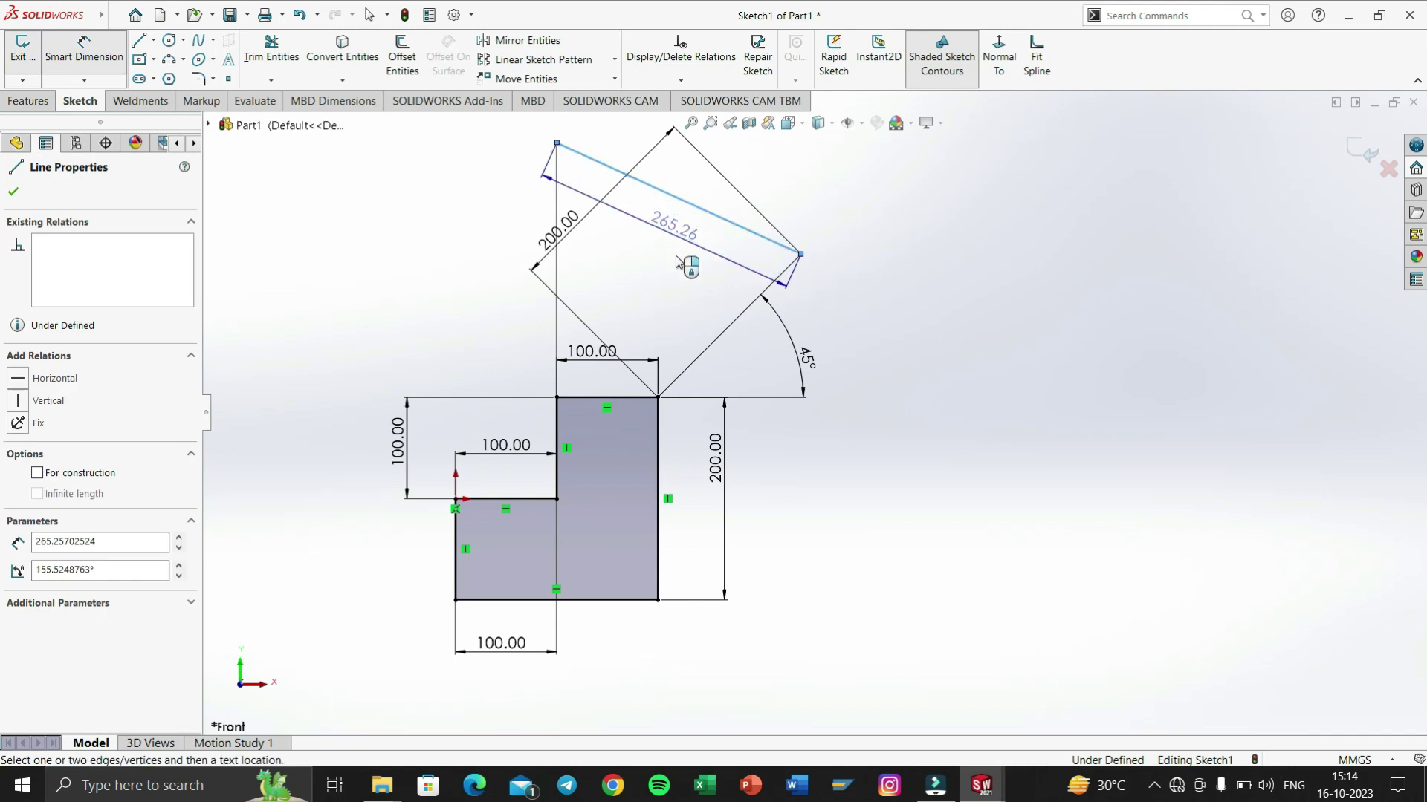
{"action": "left_click", "coordinate": [736, 319]}
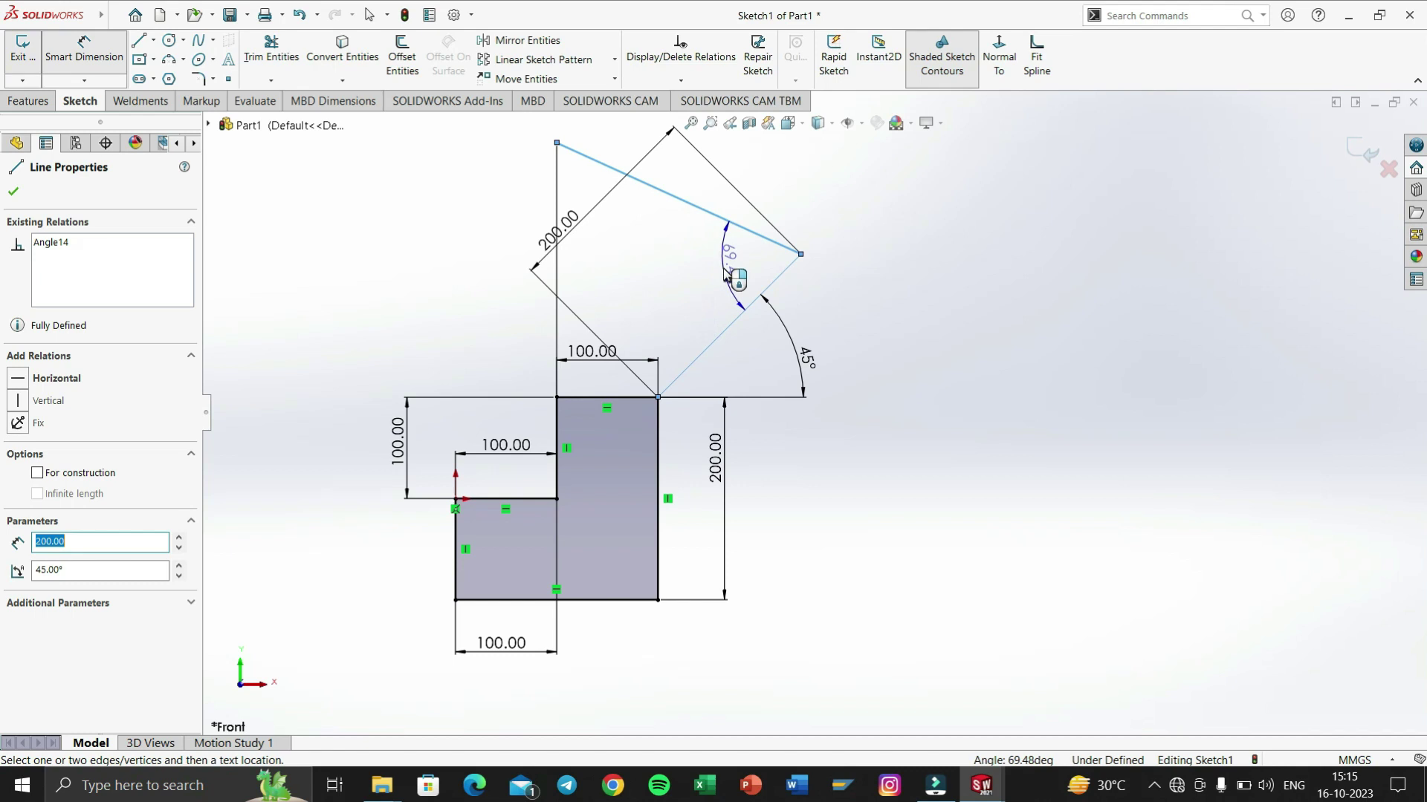
{"action": "left_click", "coordinate": [724, 274]}
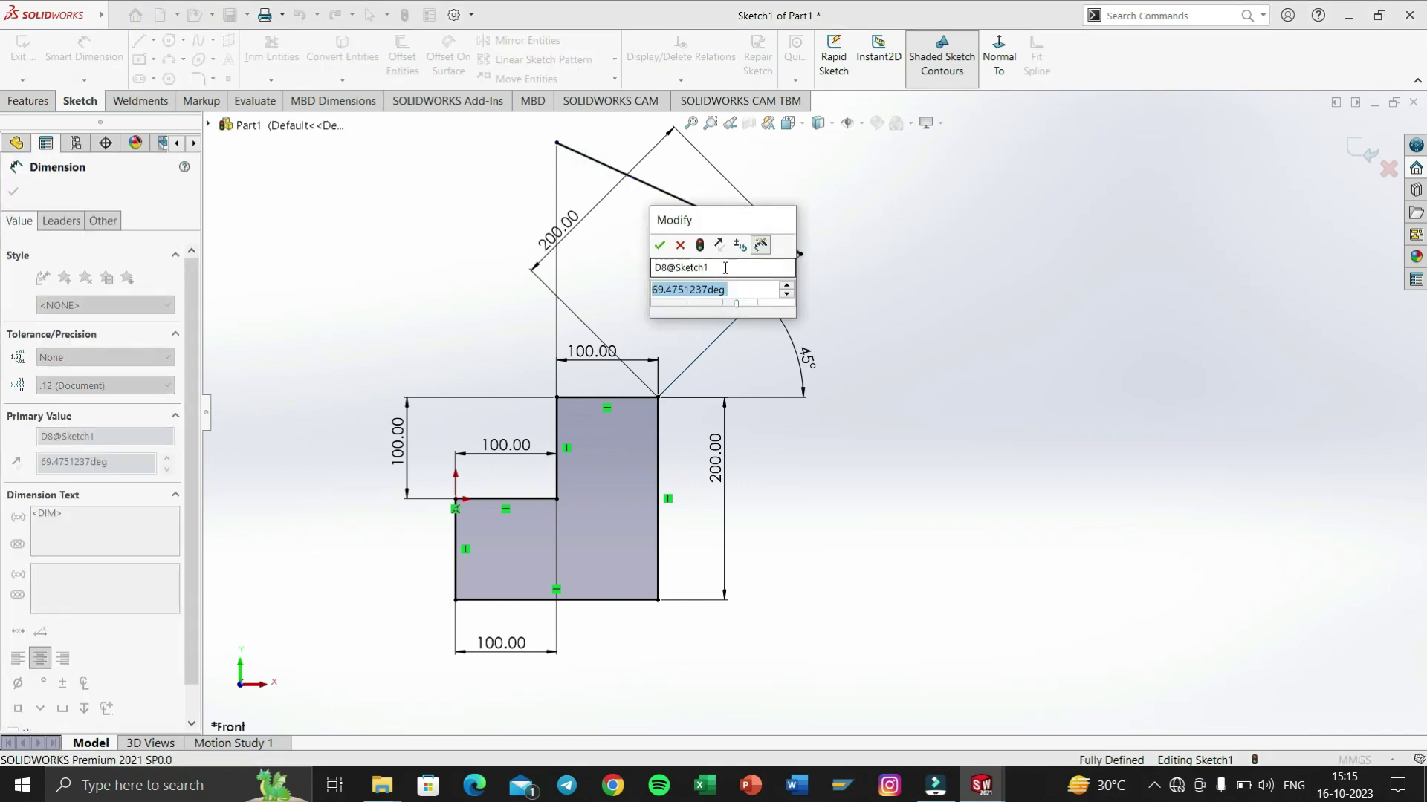
{"action": "type", "text": "60"}
{"action": "key", "text": "Return"}
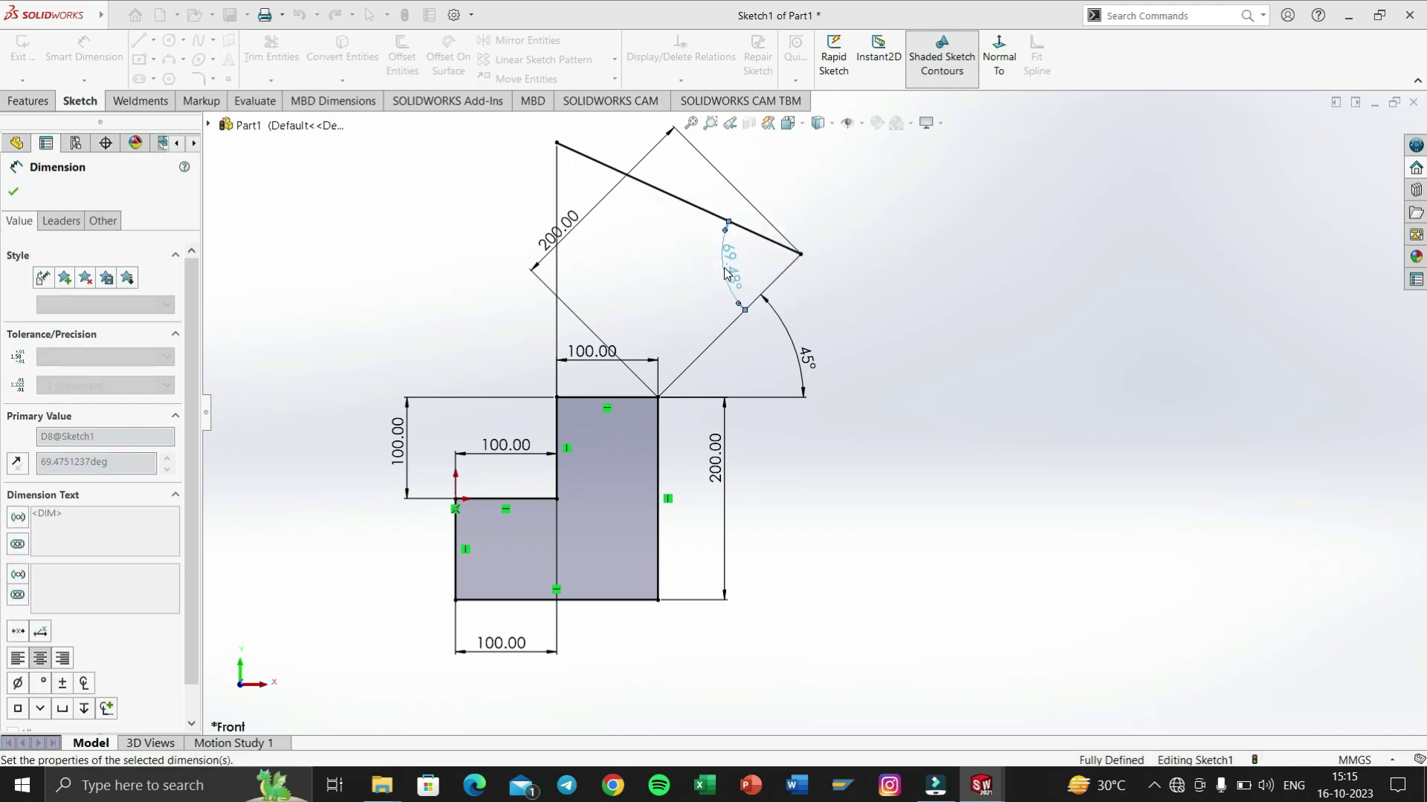
Start a centerline chain in the empty area right of the profile with one segment slanting steeply up and one slanting back down.
{"action": "left_click", "coordinate": [917, 304]}
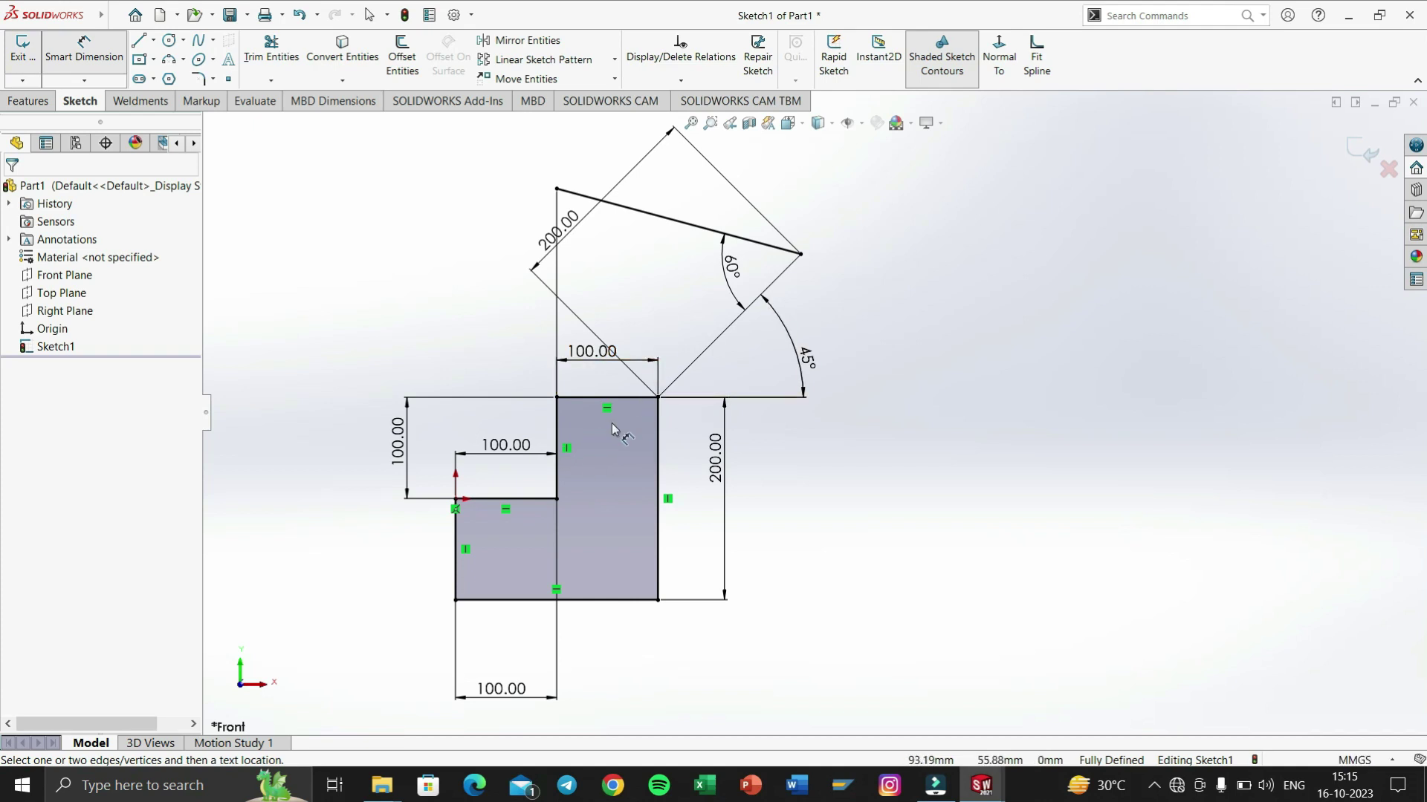
{"action": "key", "text": "z"}
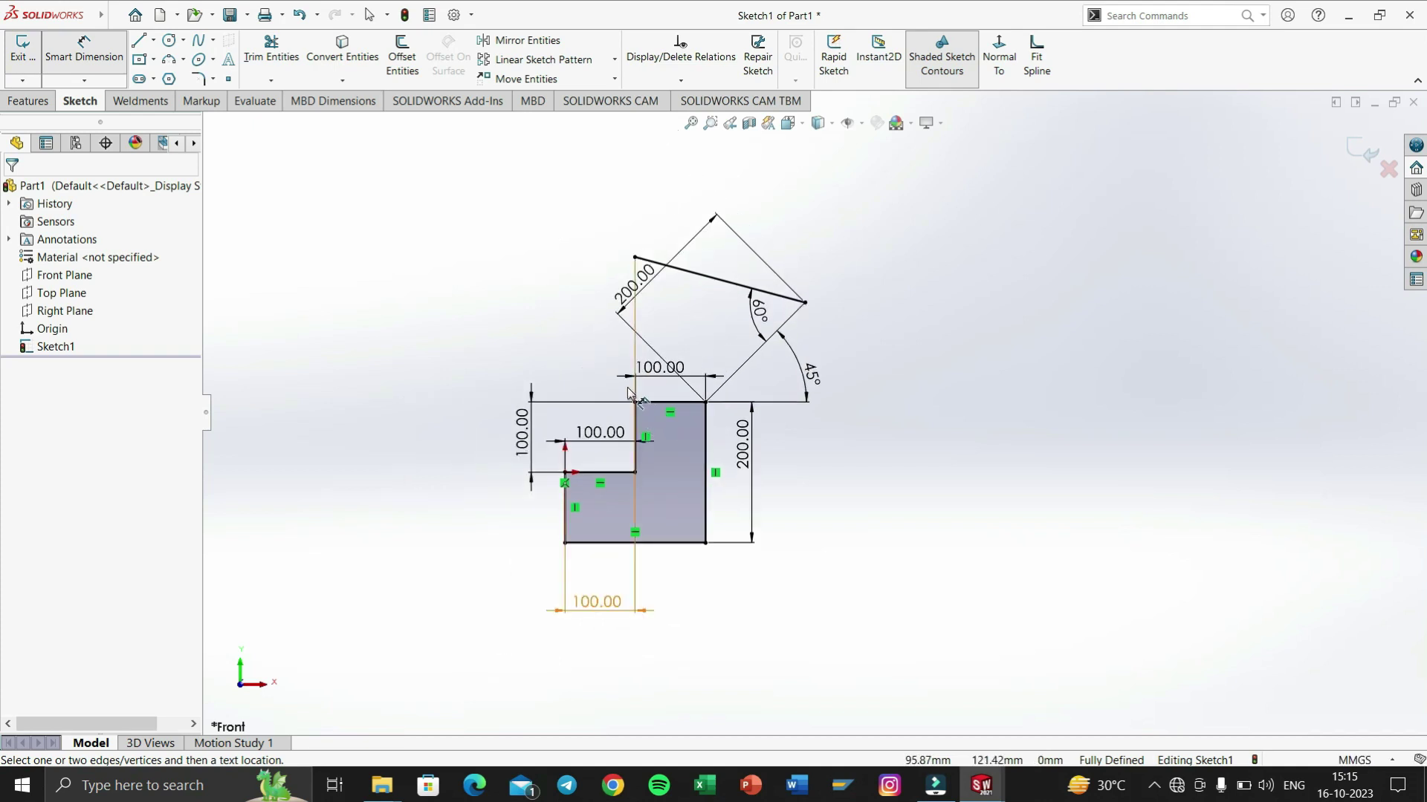
{"action": "left_click", "coordinate": [153, 40]}
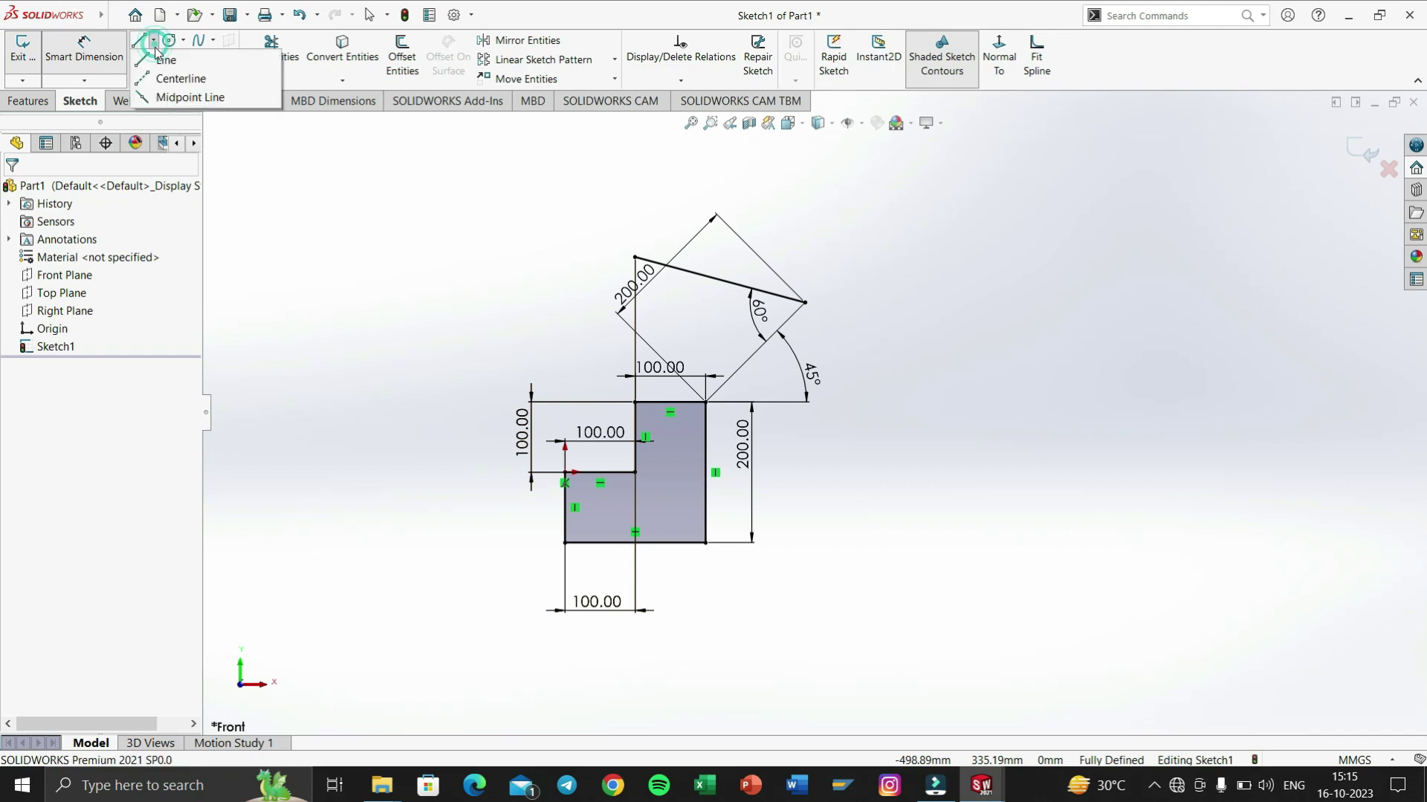
{"action": "left_click", "coordinate": [186, 82]}
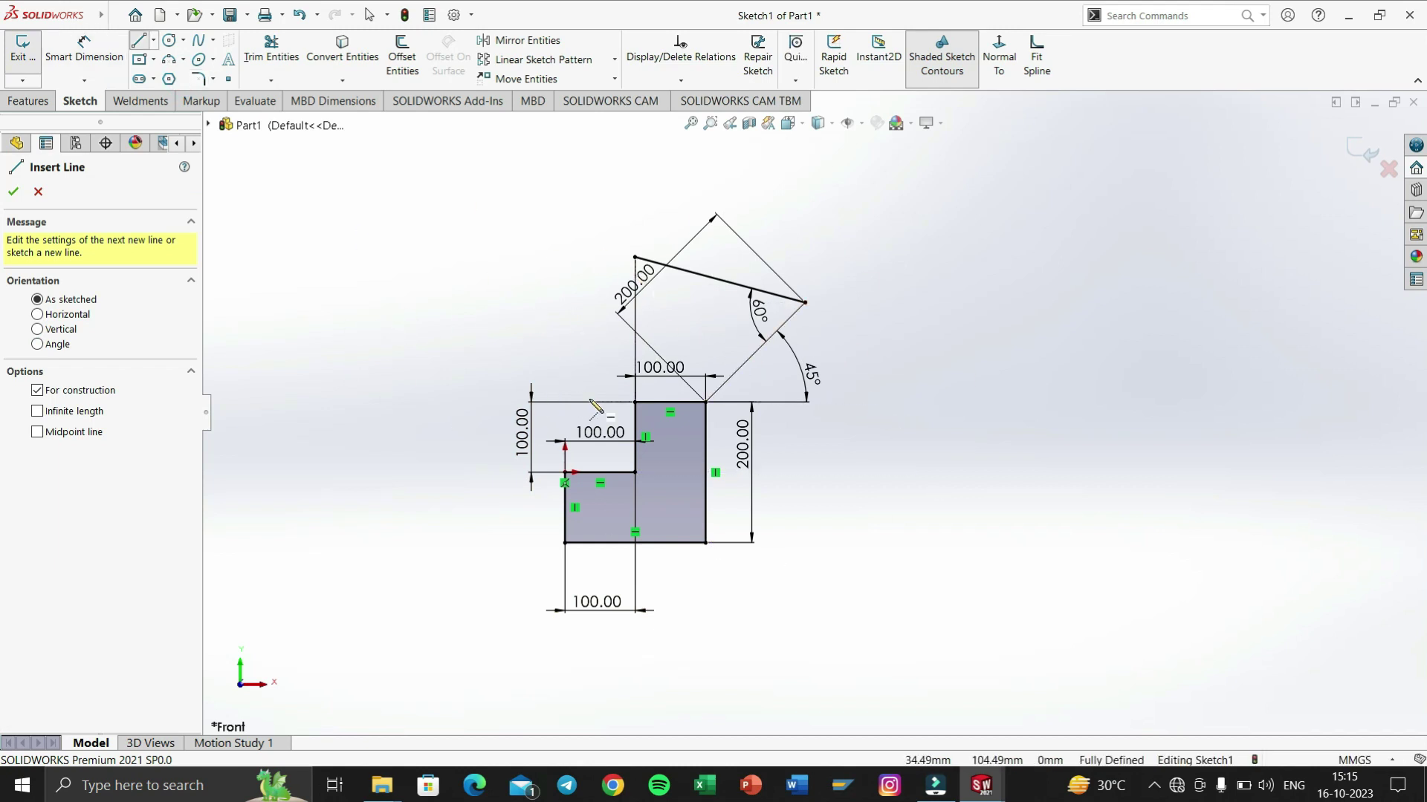
{"action": "left_click", "coordinate": [911, 542]}
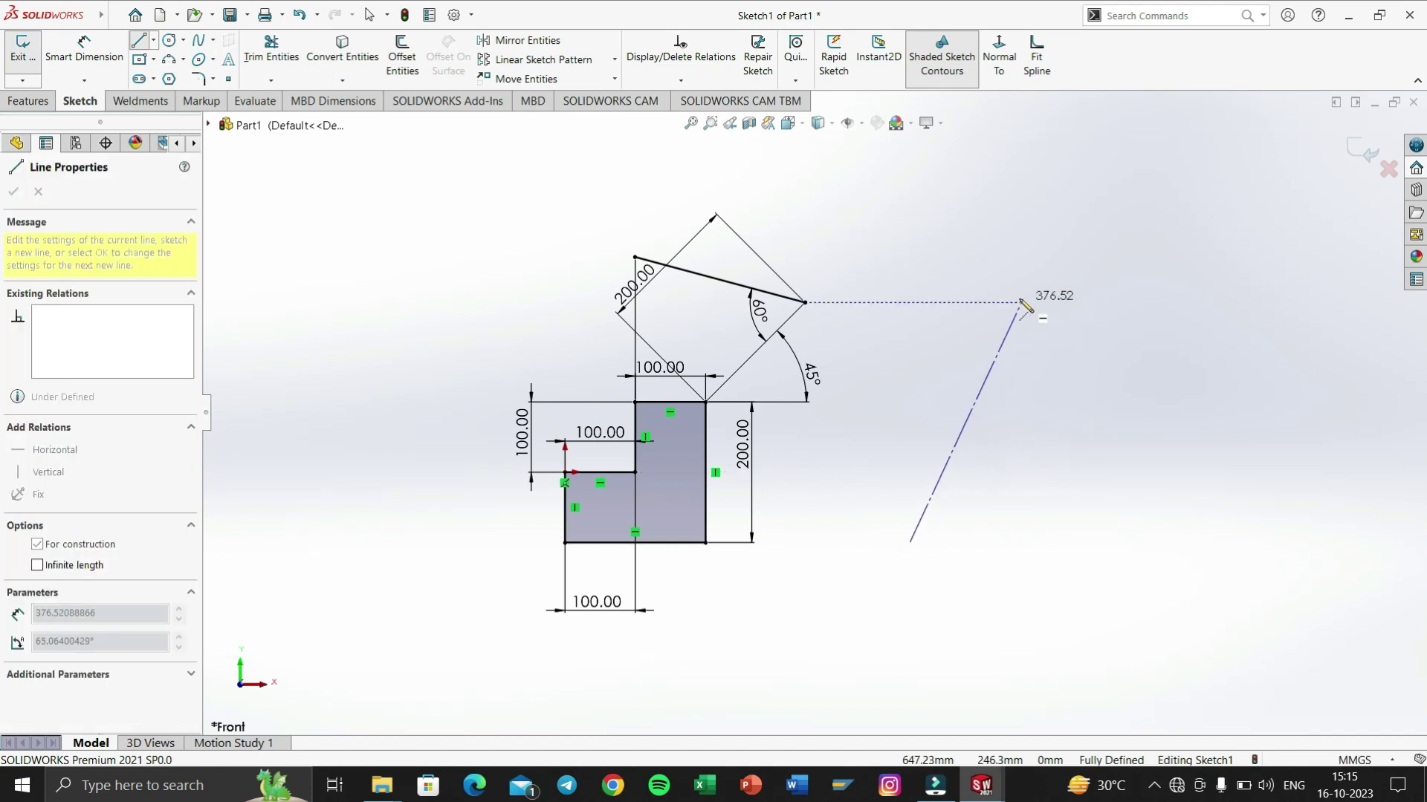
{"action": "left_click", "coordinate": [1066, 264]}
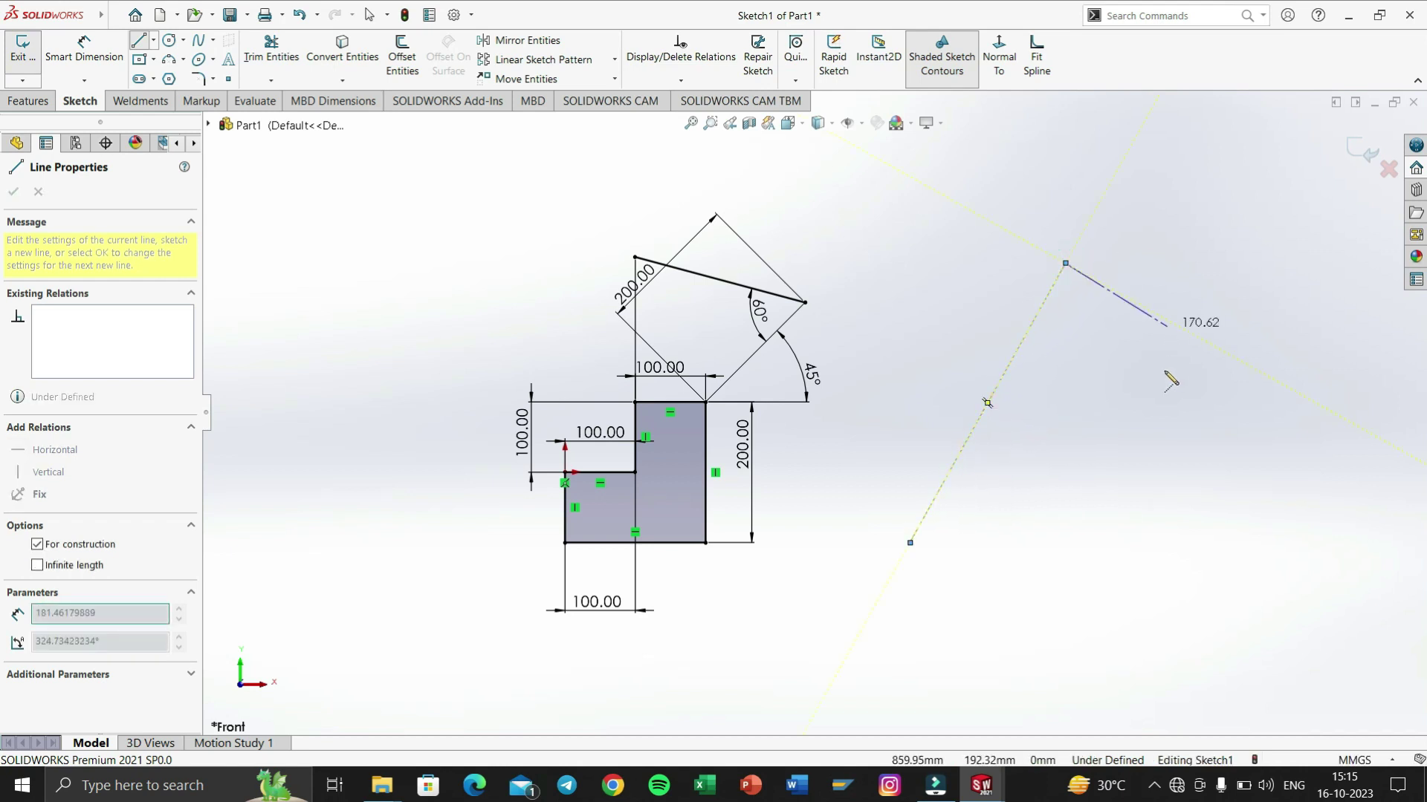
{"action": "left_click", "coordinate": [1161, 508]}
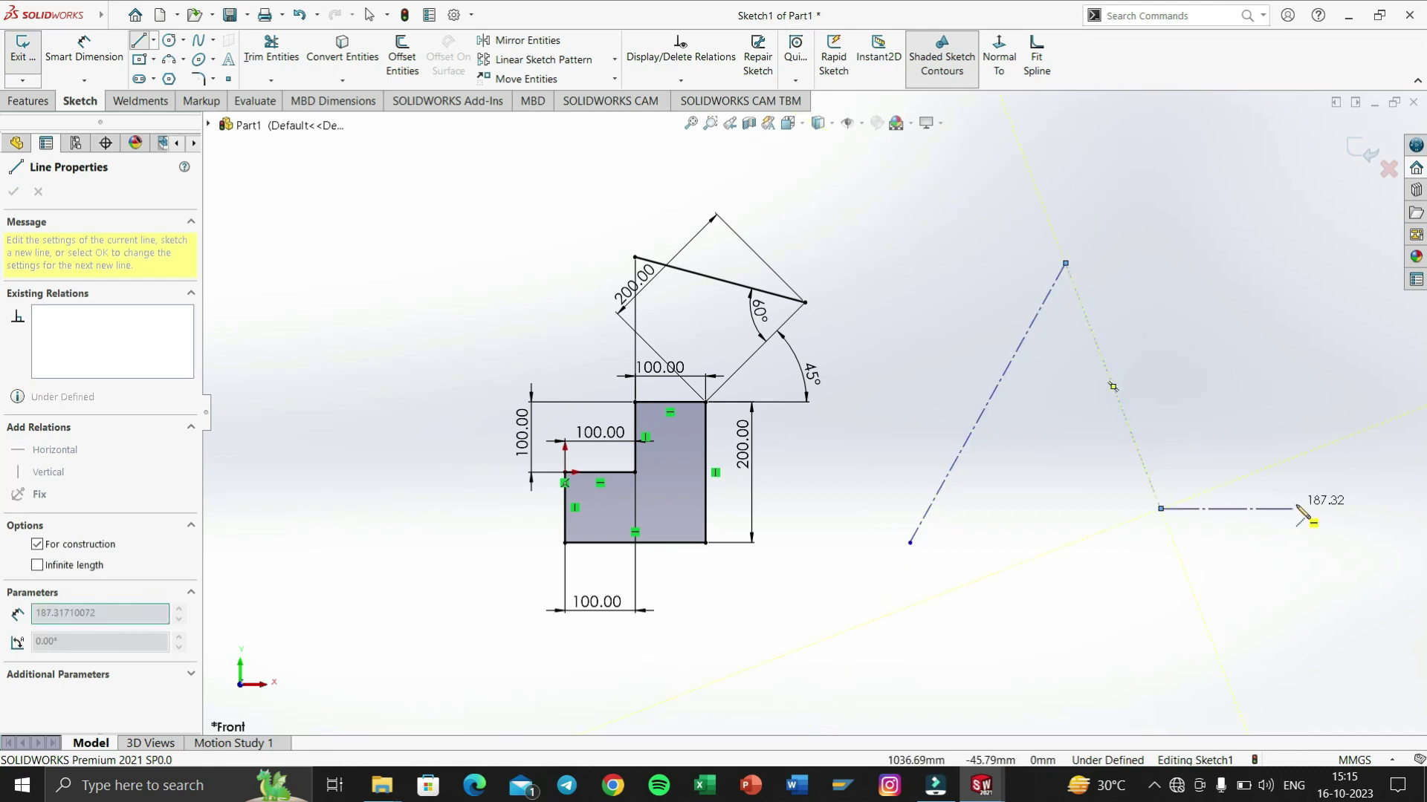
Extend the centerline chain with a horizontal, an upward vertical, a short horizontal and a short downward vertical segment, and end it there.
{"action": "left_click", "coordinate": [1297, 508]}
{"action": "left_click", "coordinate": [1297, 279]}
{"action": "left_click", "coordinate": [1362, 279]}
{"action": "left_click", "coordinate": [1363, 387]}
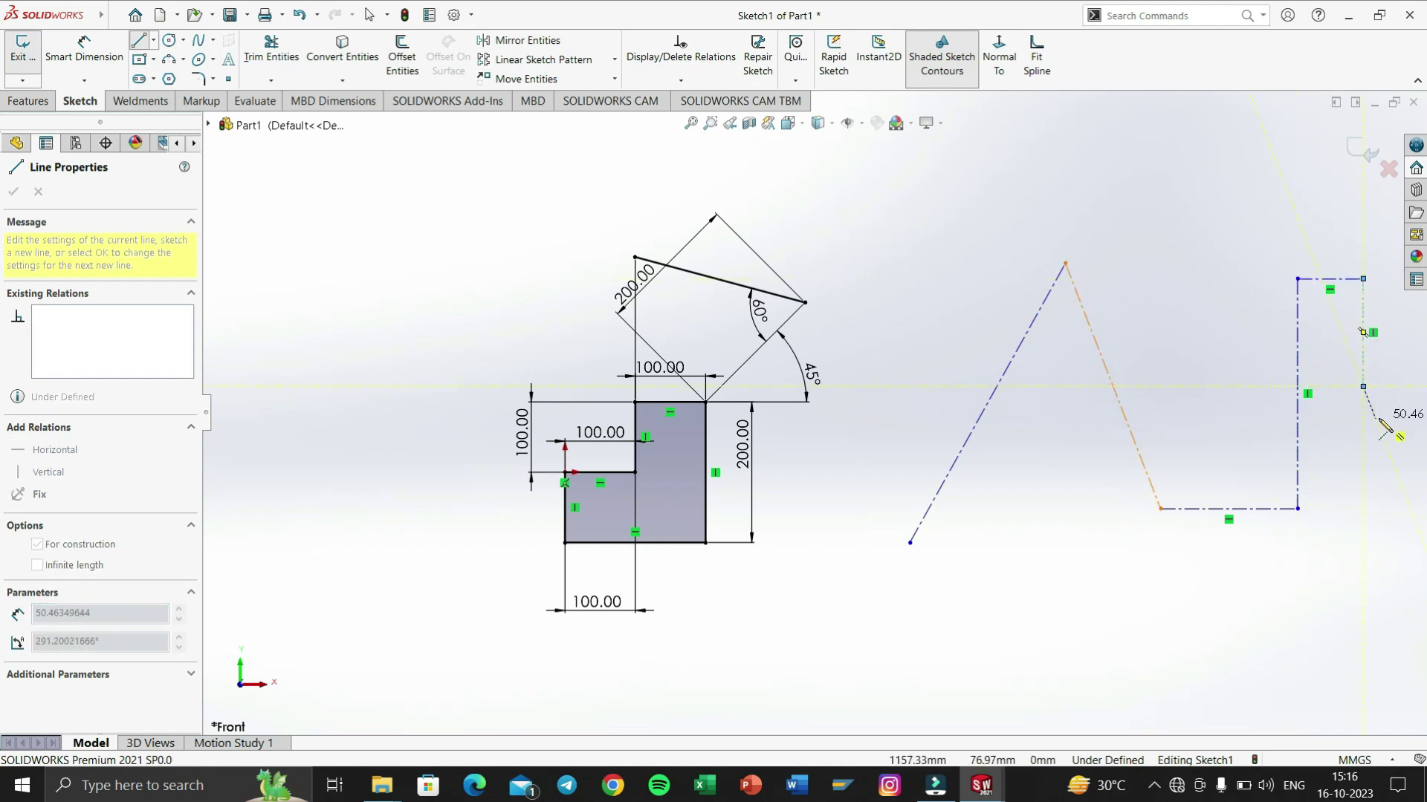
{"action": "key", "text": "Escape"}
{"action": "key", "text": "Escape"}
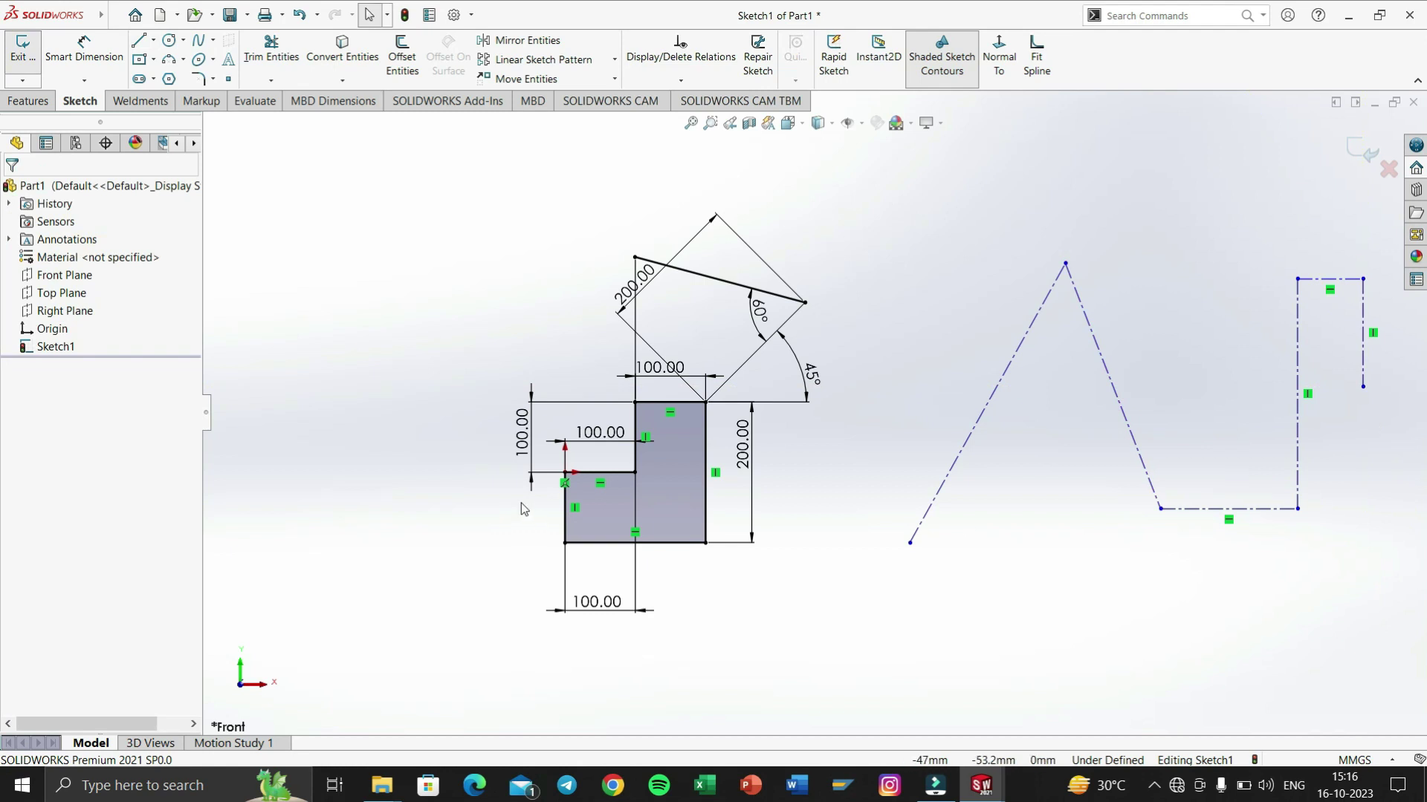
Sketch a horizontal midpoint line about 297 mm long, centred on the upper free end of the second slanted line.
{"action": "left_click", "coordinate": [153, 40]}
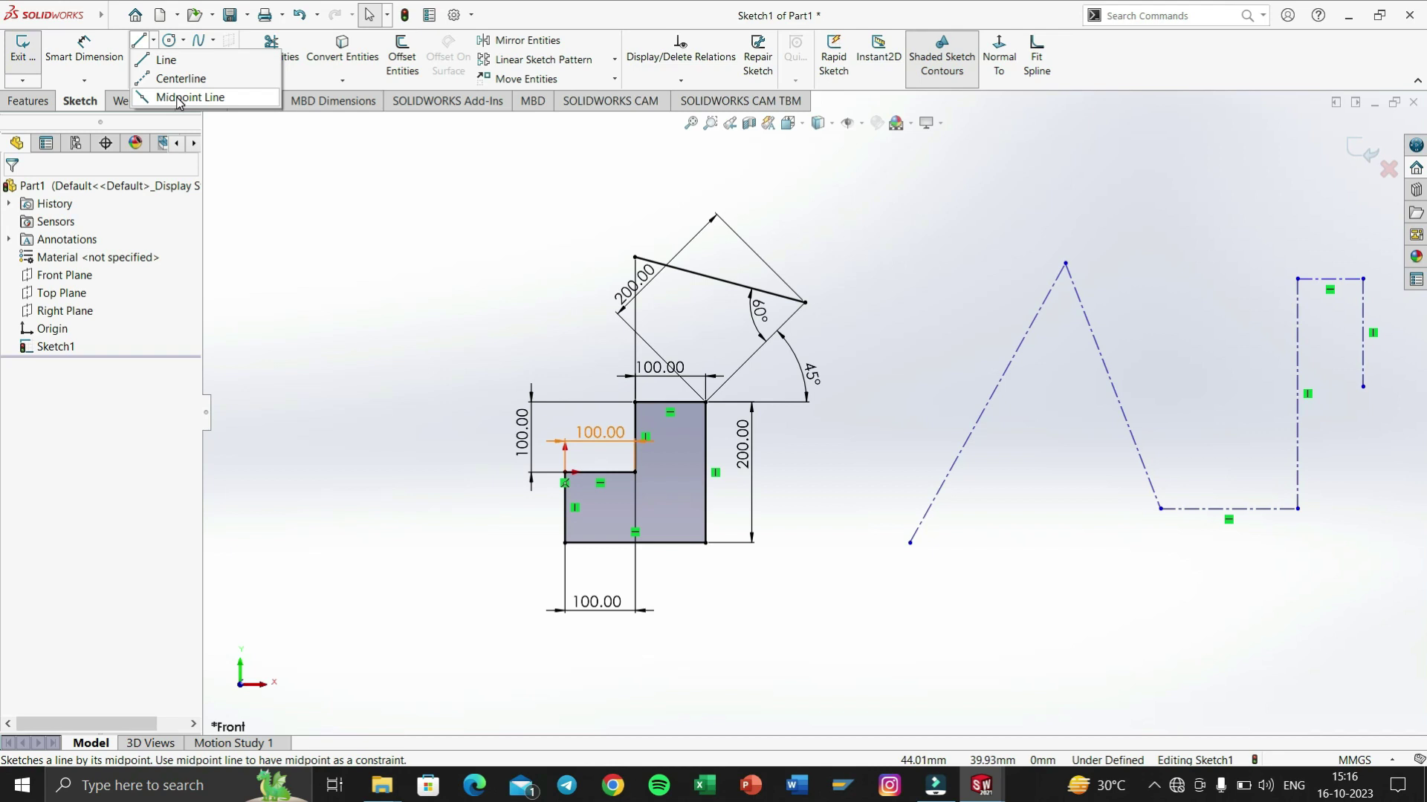
{"action": "left_click", "coordinate": [180, 99]}
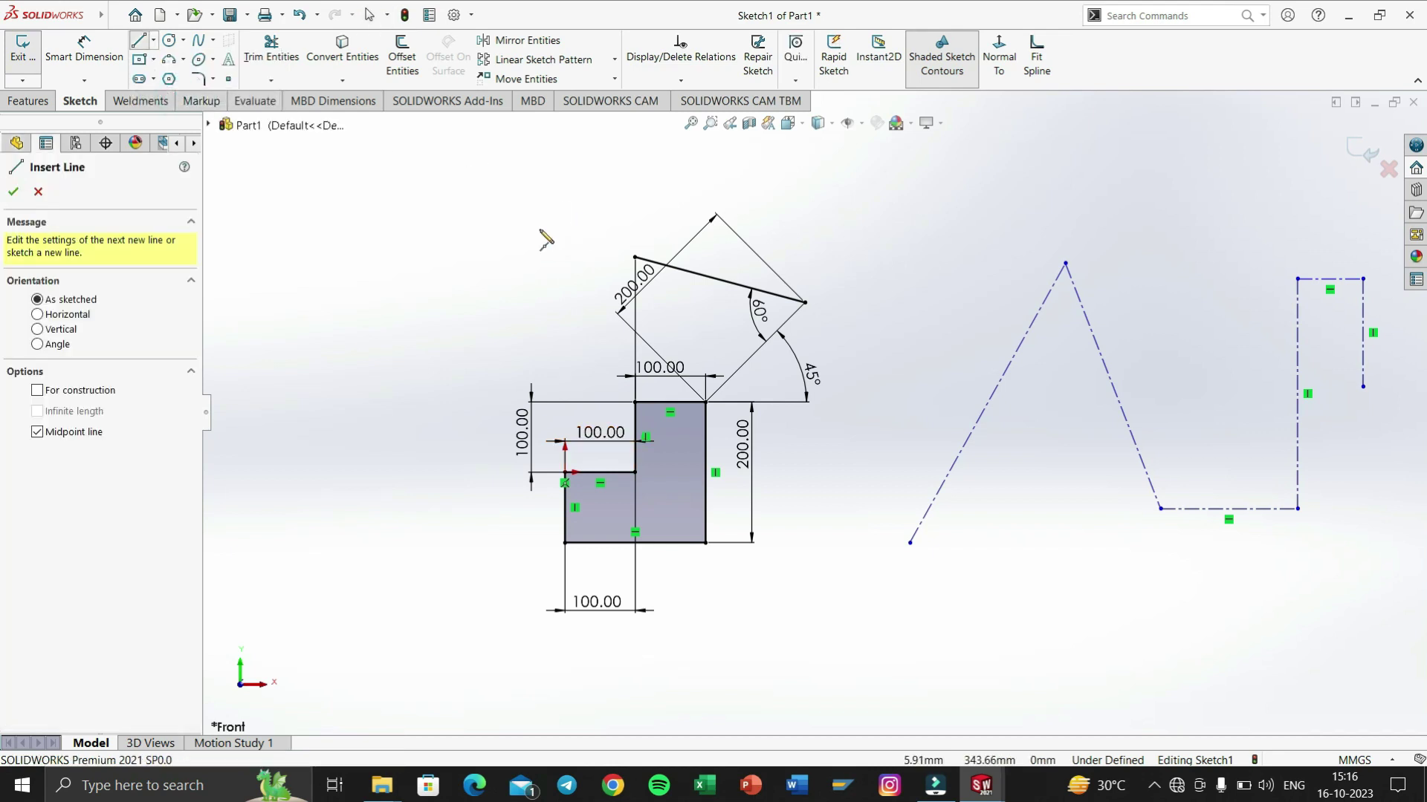
{"action": "left_click", "coordinate": [635, 258]}
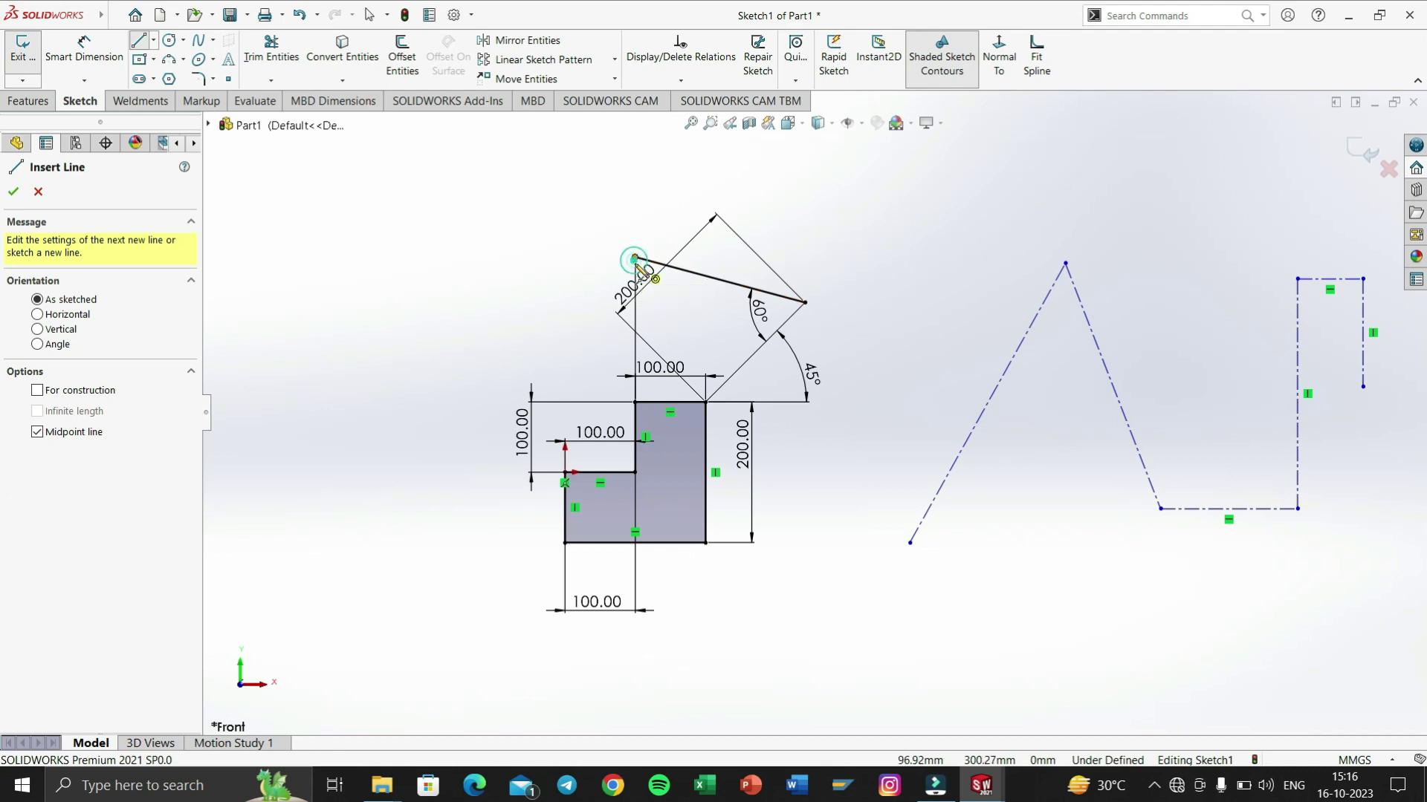
{"action": "left_click", "coordinate": [743, 261]}
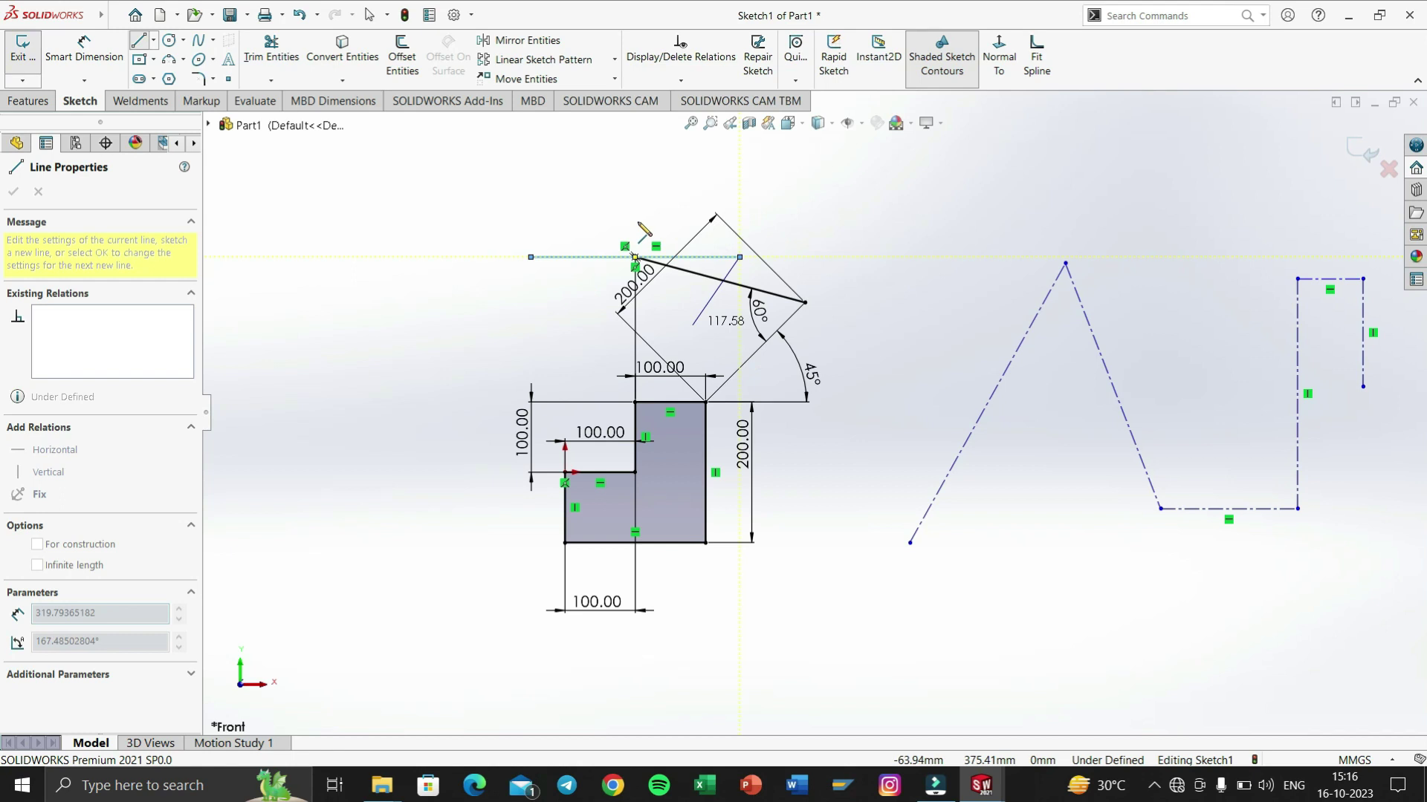
{"action": "key", "text": "Escape"}
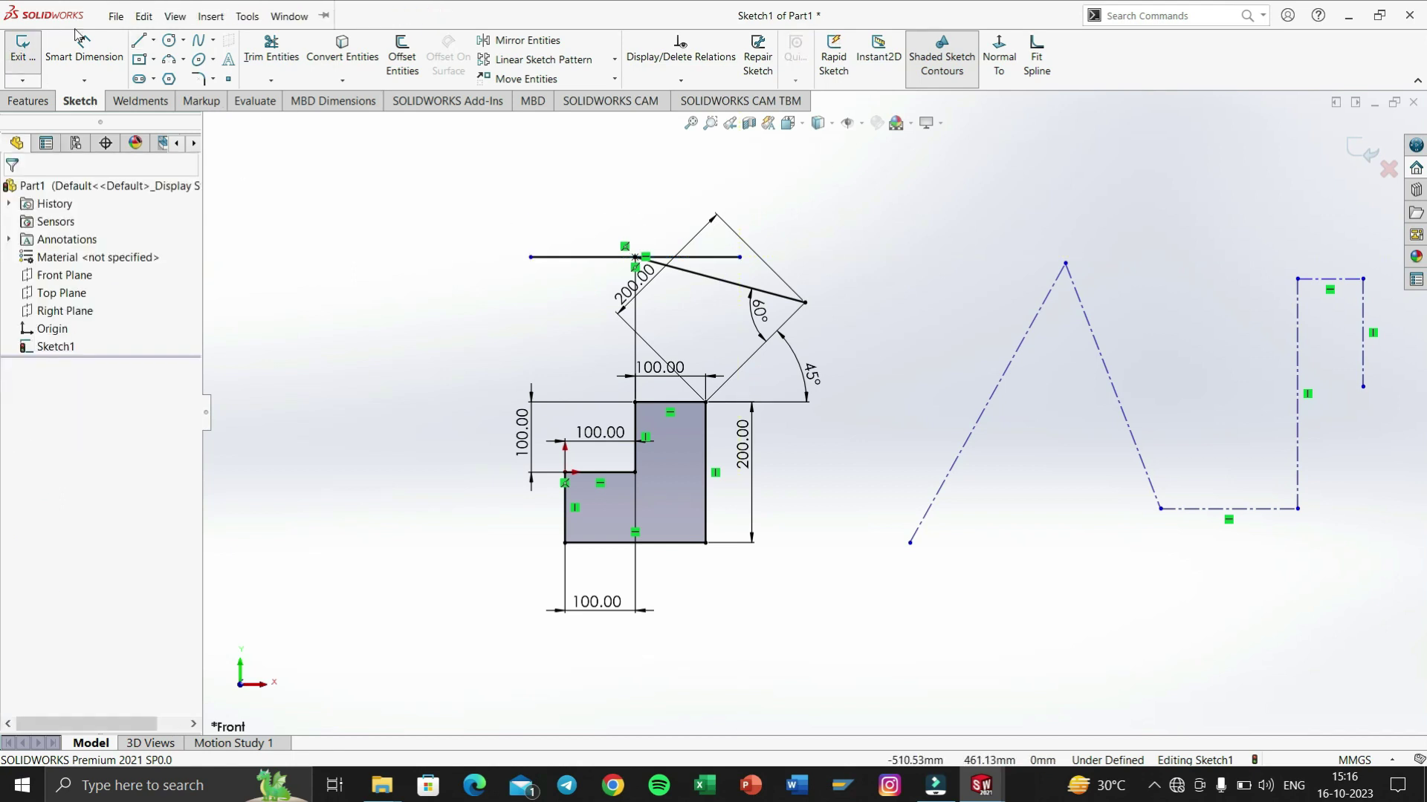
Dimension the full length of the horizontal midpoint line at 500 mm, placing the dimension above it.
{"action": "left_click", "coordinate": [82, 45]}
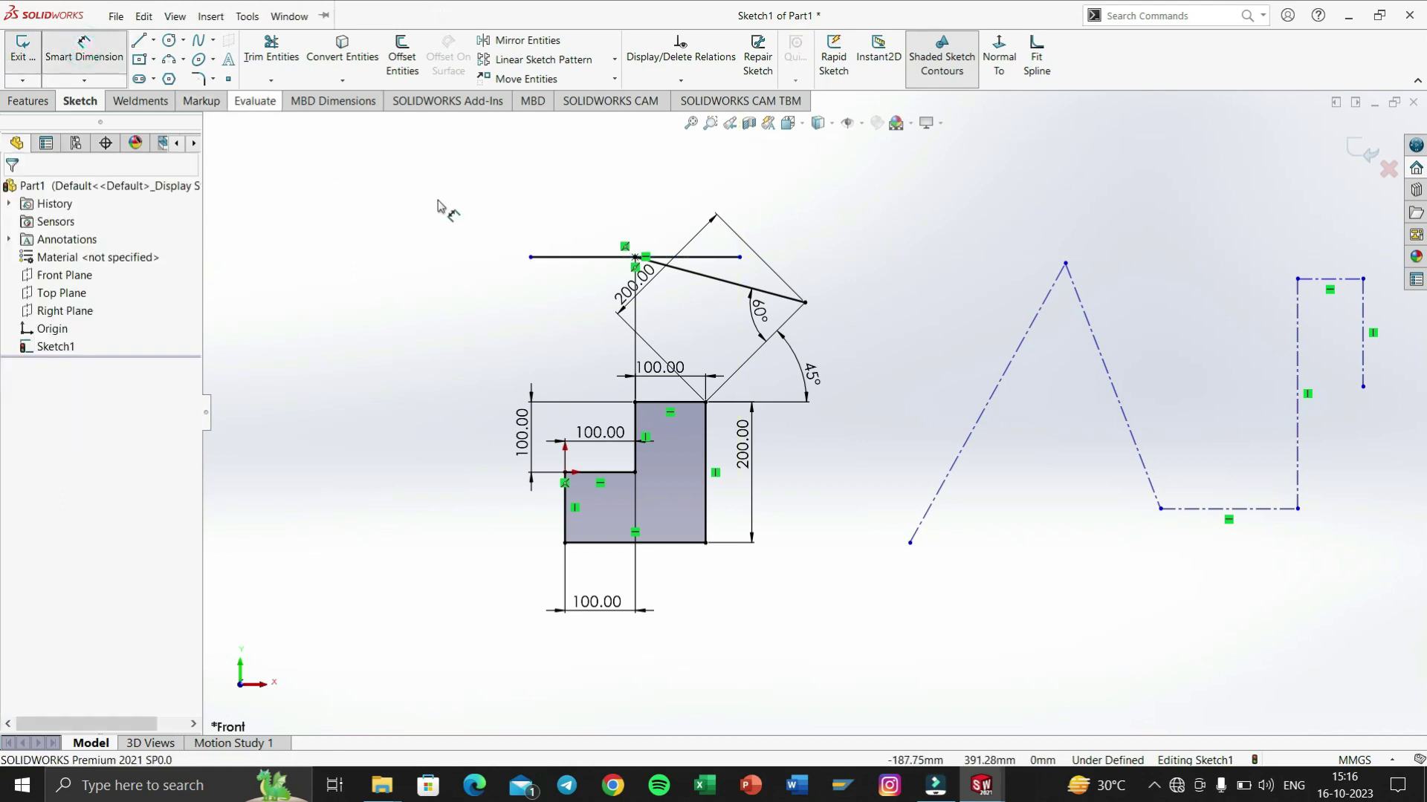
{"action": "left_click", "coordinate": [580, 258]}
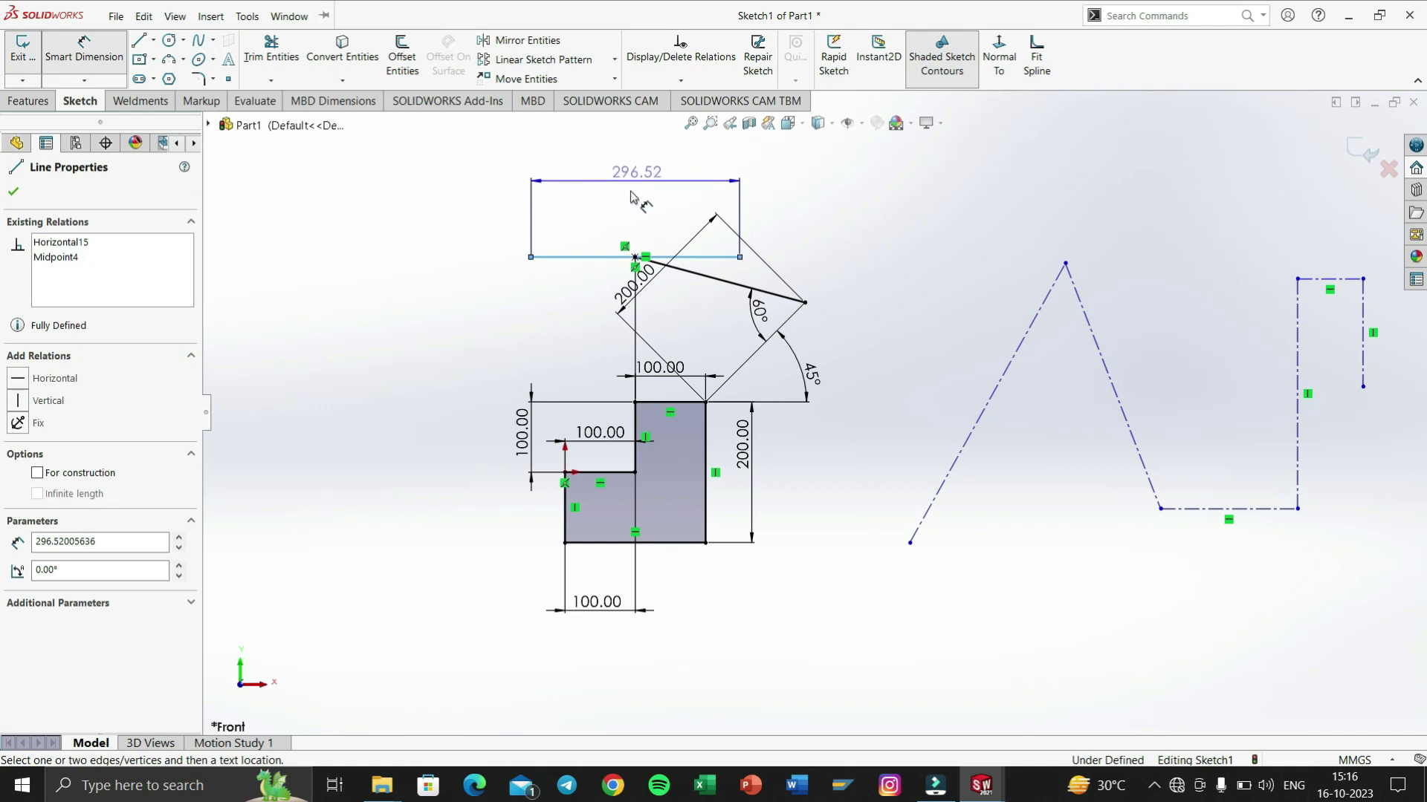
{"action": "left_click", "coordinate": [633, 186]}
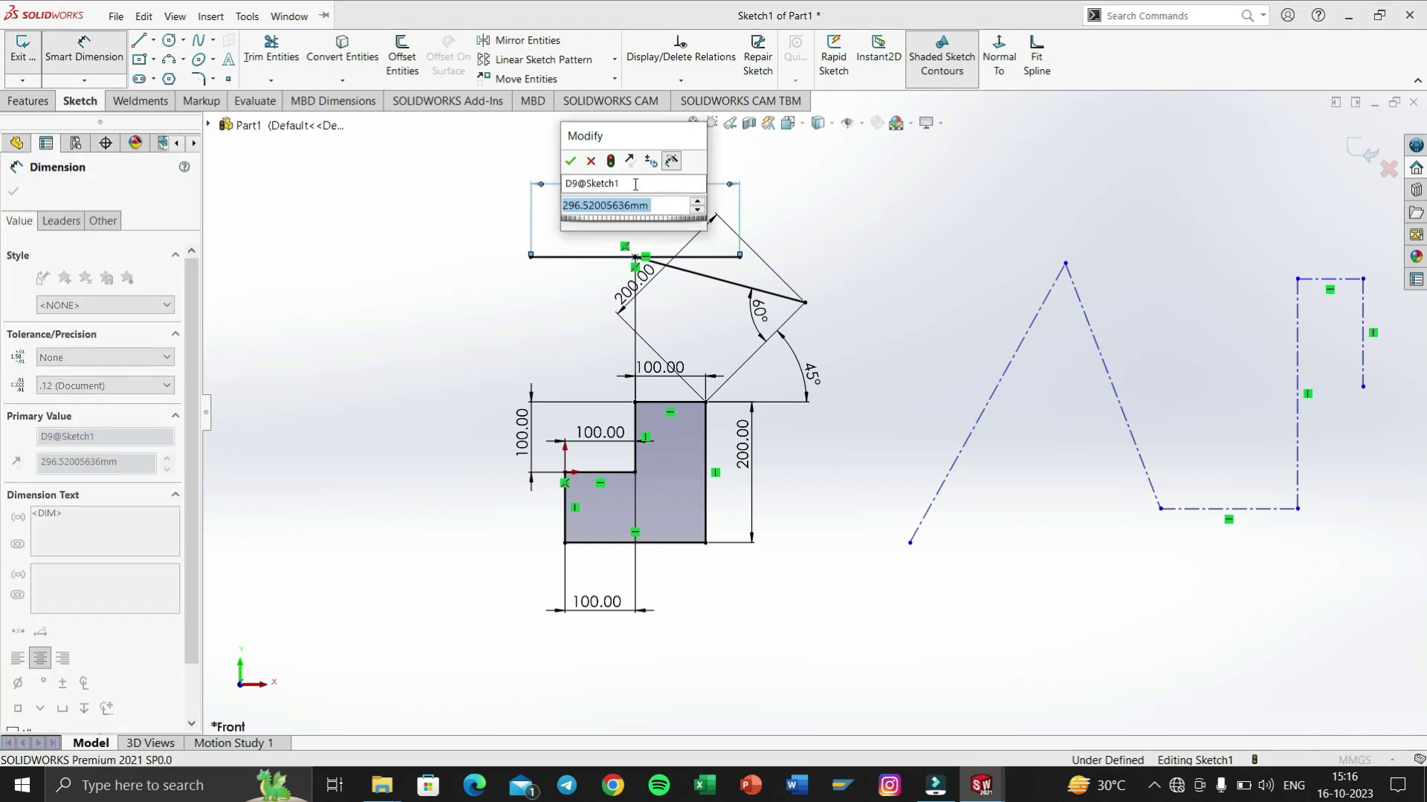
{"action": "type", "text": "500"}
{"action": "key", "text": "Return"}
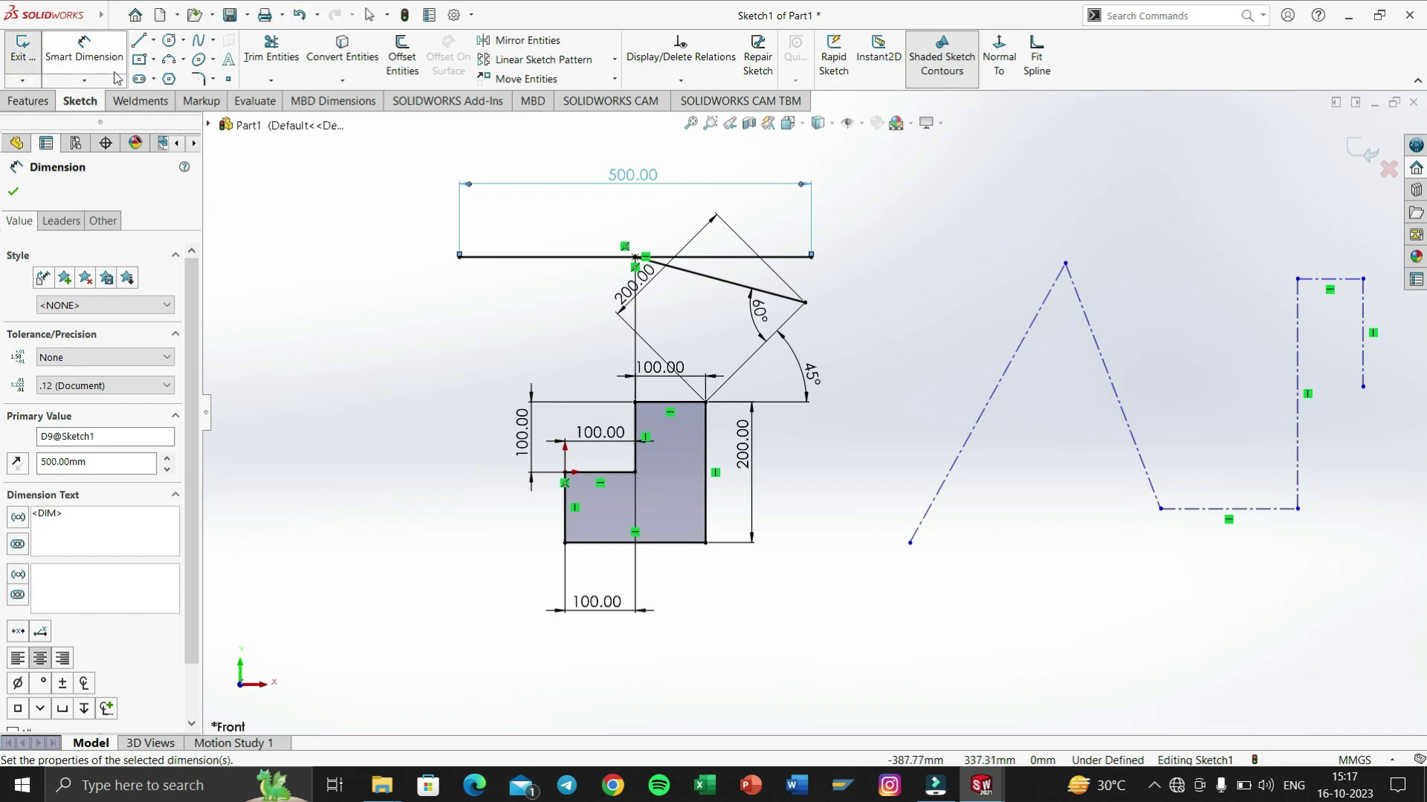
Start the Circle command in the sketch.
{"action": "left_click", "coordinate": [155, 43]}
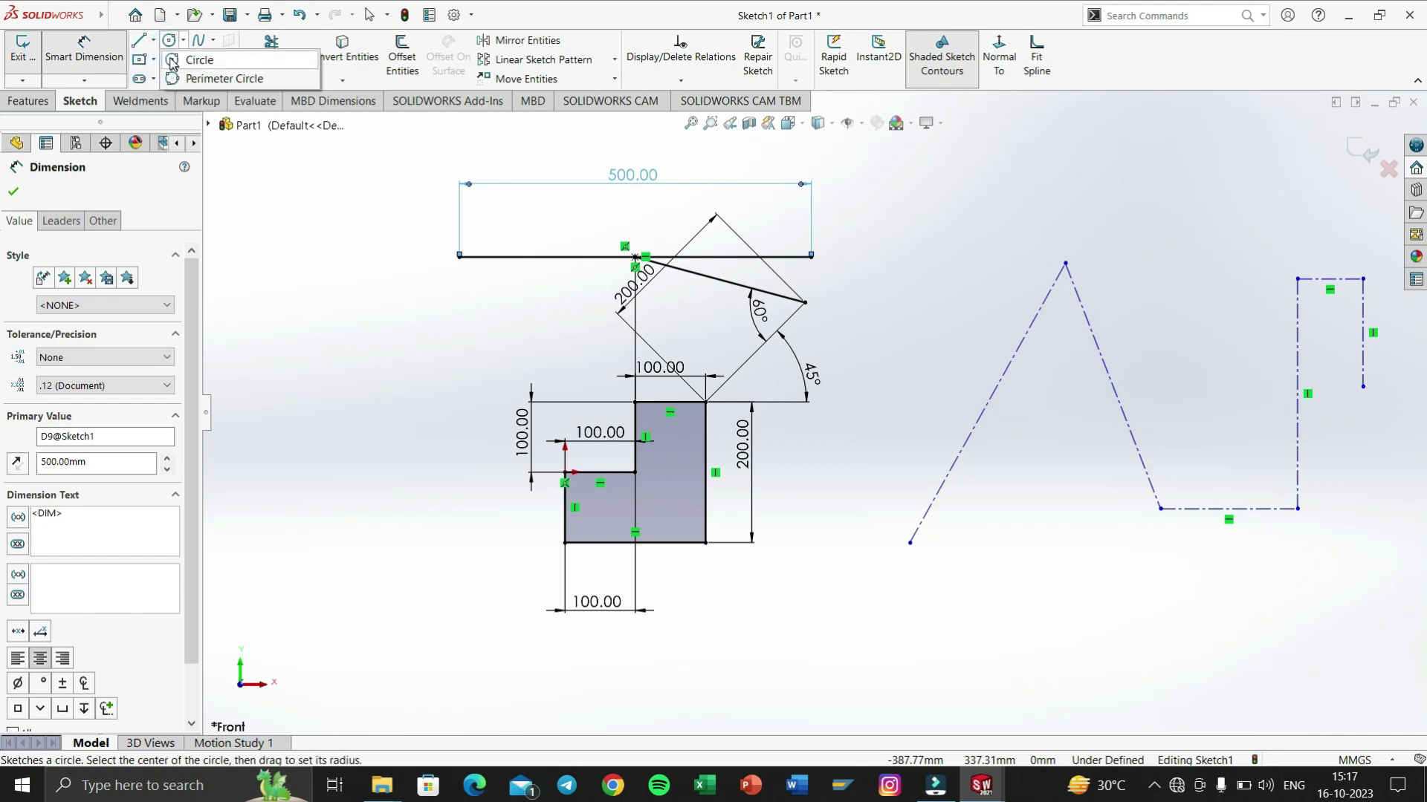